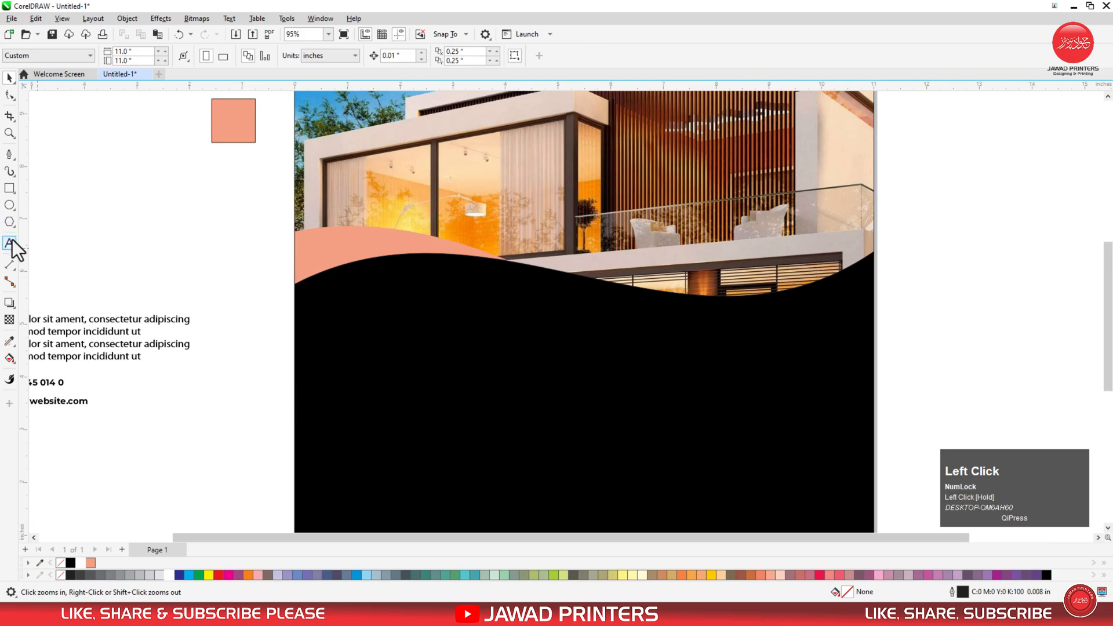
- Add the text "Modern" on the black area below the wave and set its font to Brighten Round
click(343, 315)
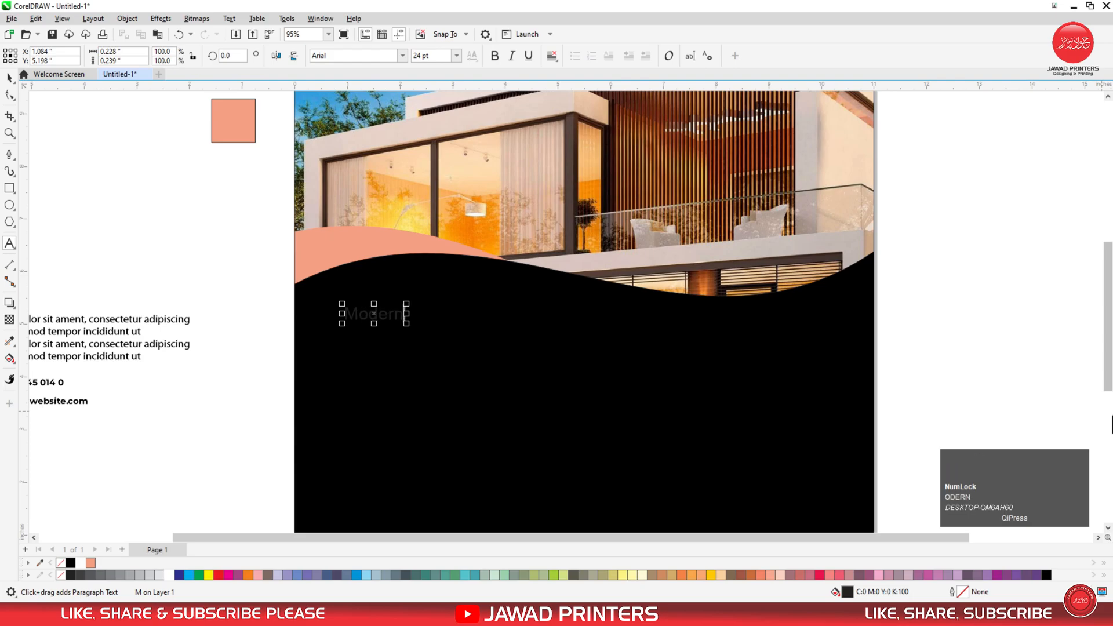
key(ctrl+space)
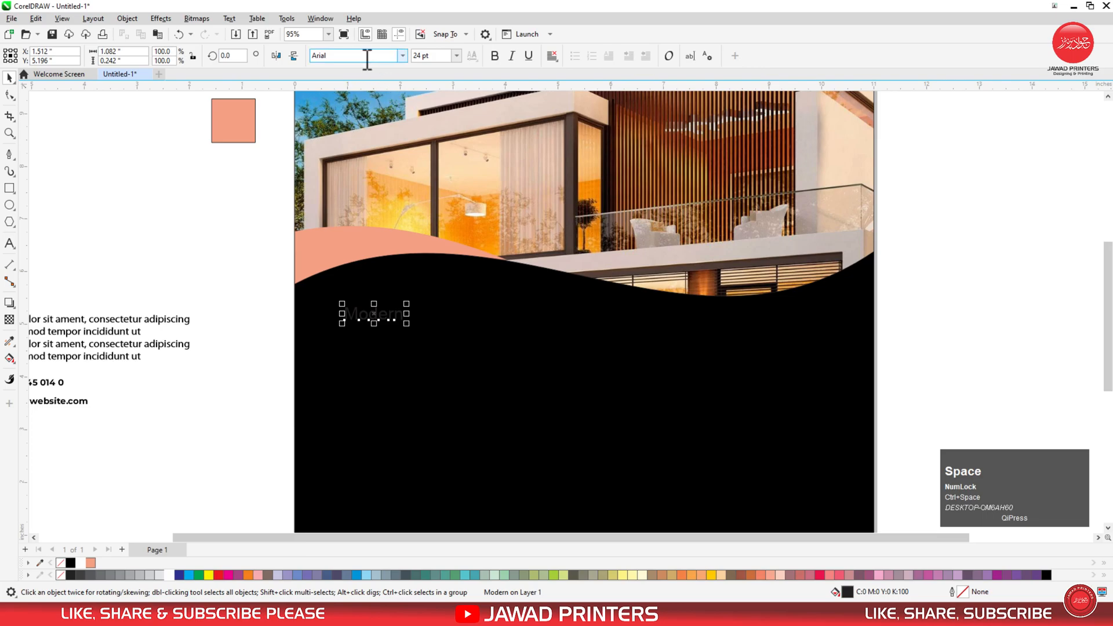
click(402, 55)
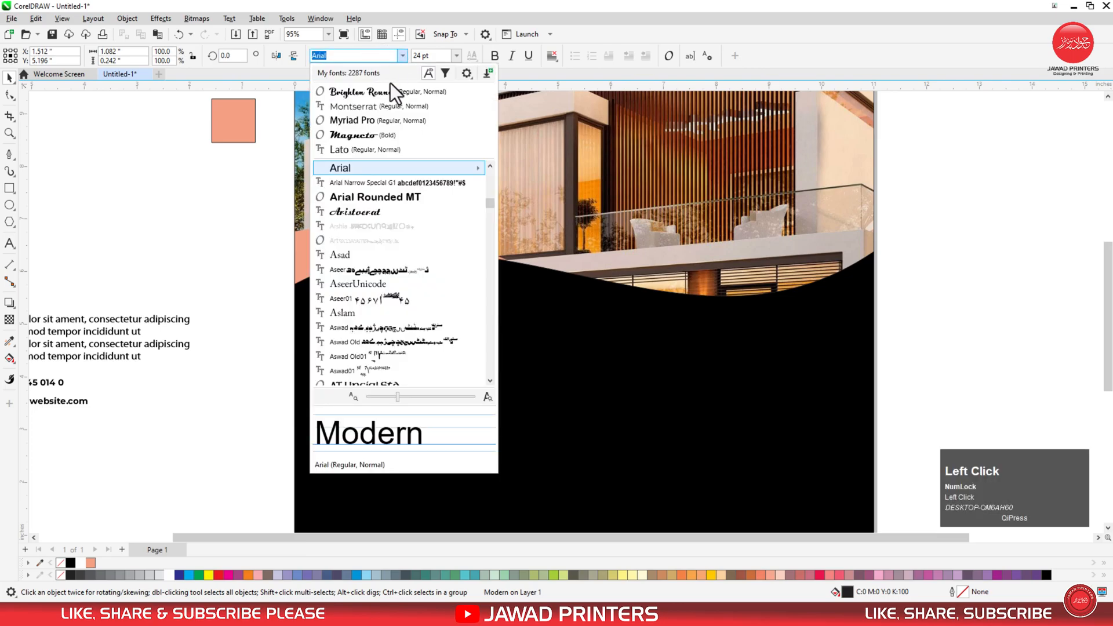
click(388, 92)
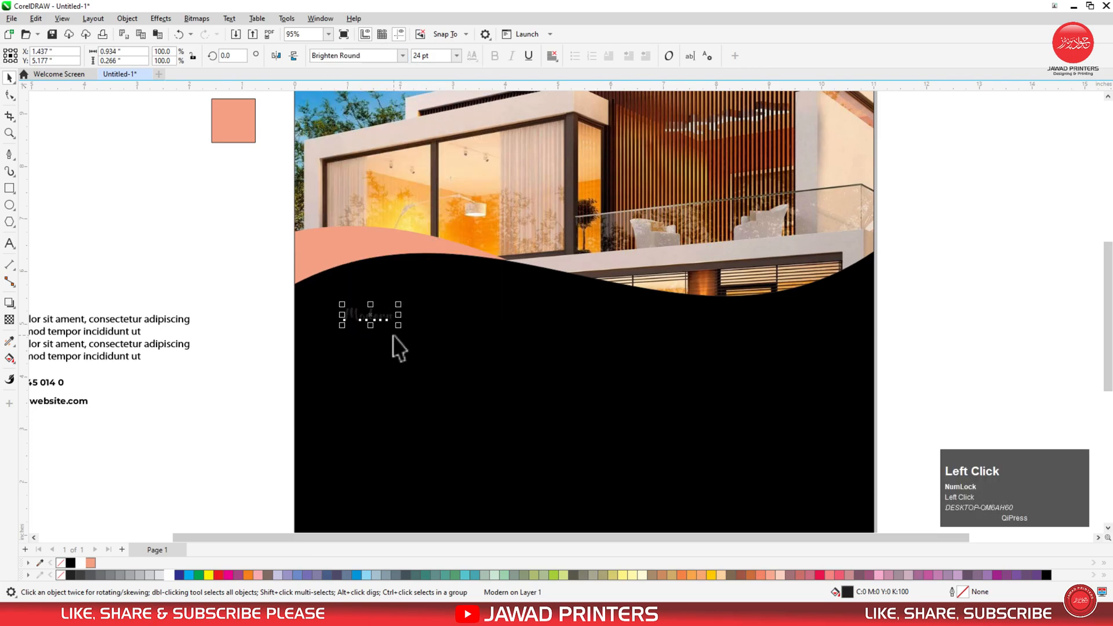
- Enlarge "Modern" to about 35 pt and fill it with the salmon colour (#F5A083), without an outline
drag(400, 326, 370, 305)
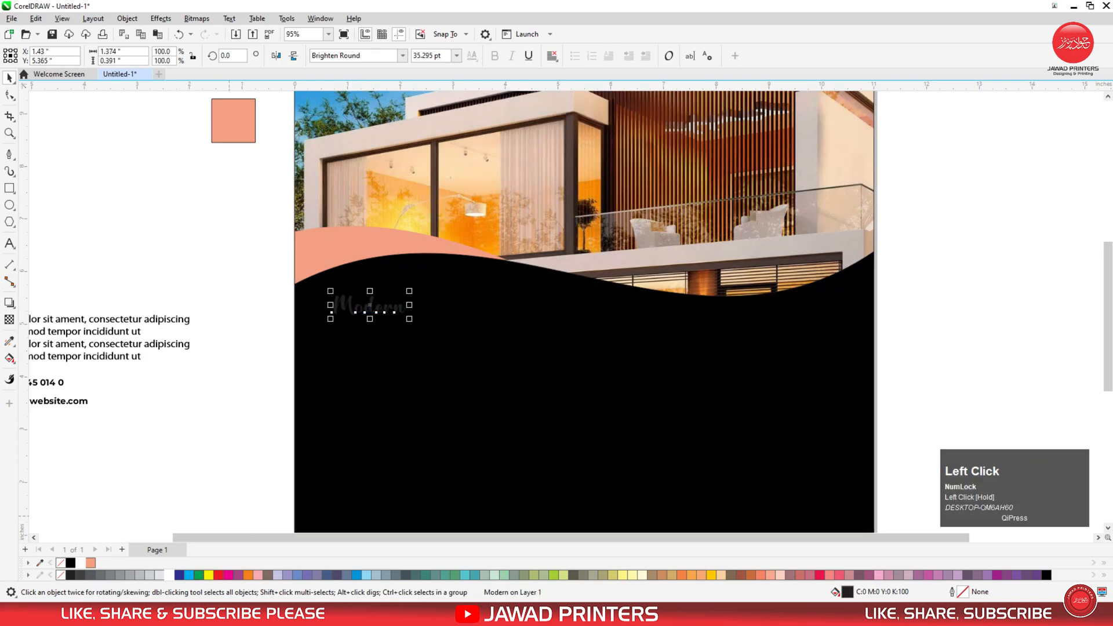
click(91, 561)
right_click(61, 562)
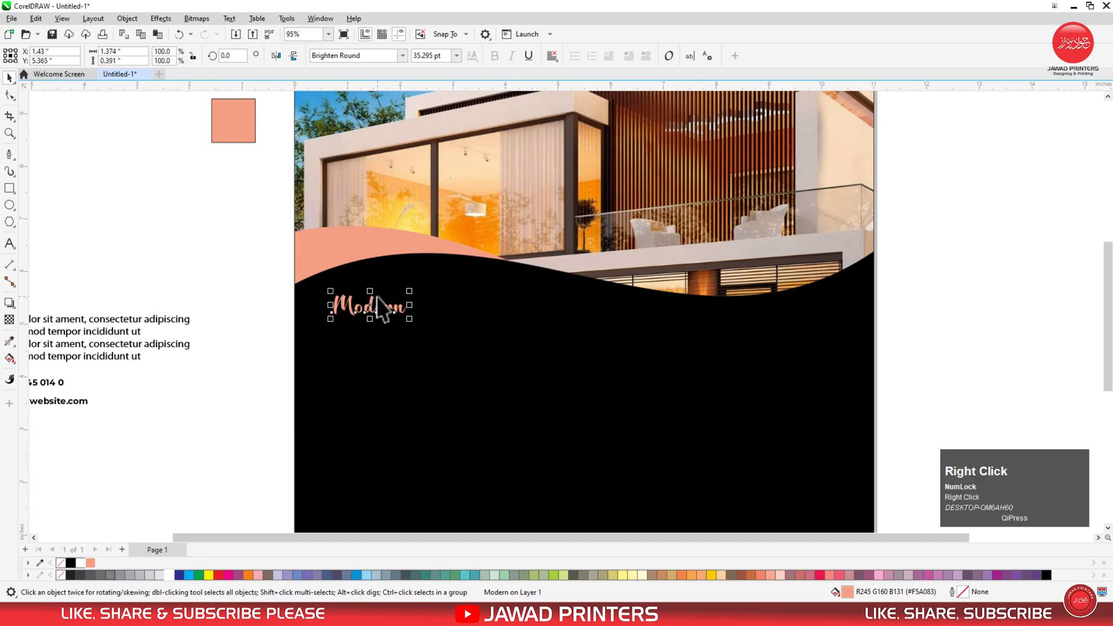
- Duplicate the "Modern" text just below the original and replace the copy's wording with "HOME"
drag(370, 304, 388, 319)
right_click(388, 319)
double_click(417, 326)
key(ctrl+a)
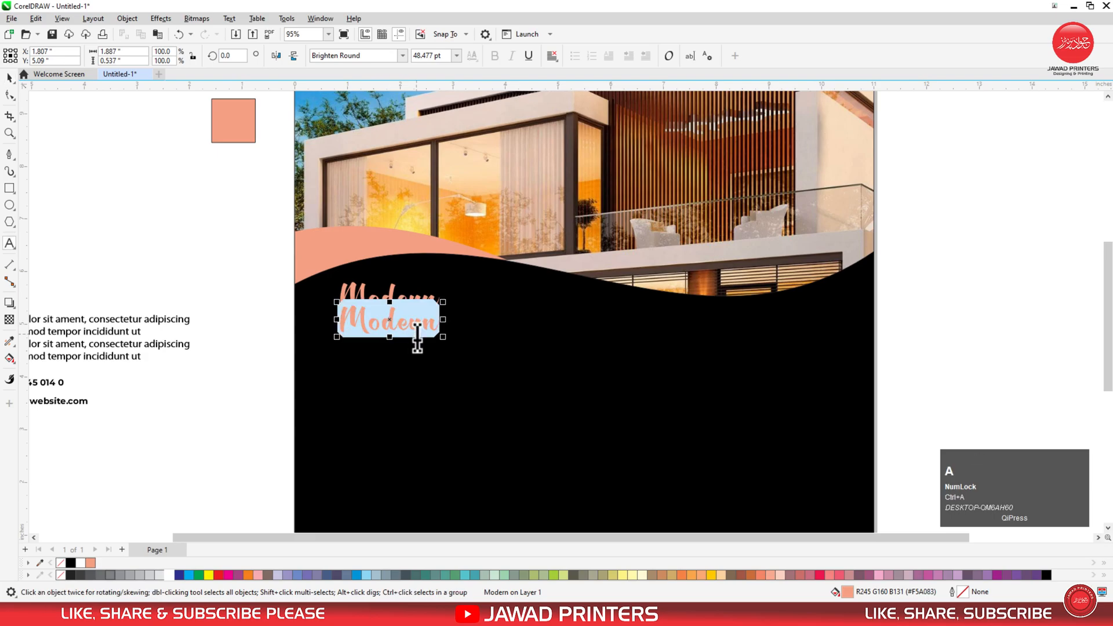
text(HOME)
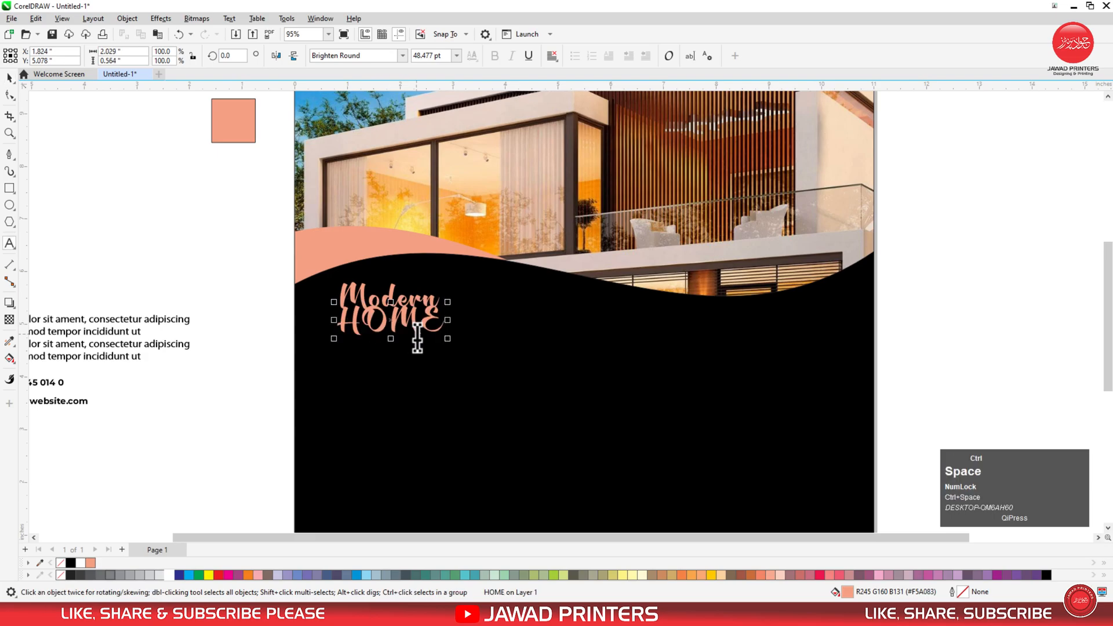
- Set "HOME" in bold Montserrat and enlarge it to about 66 pt
click(385, 55)
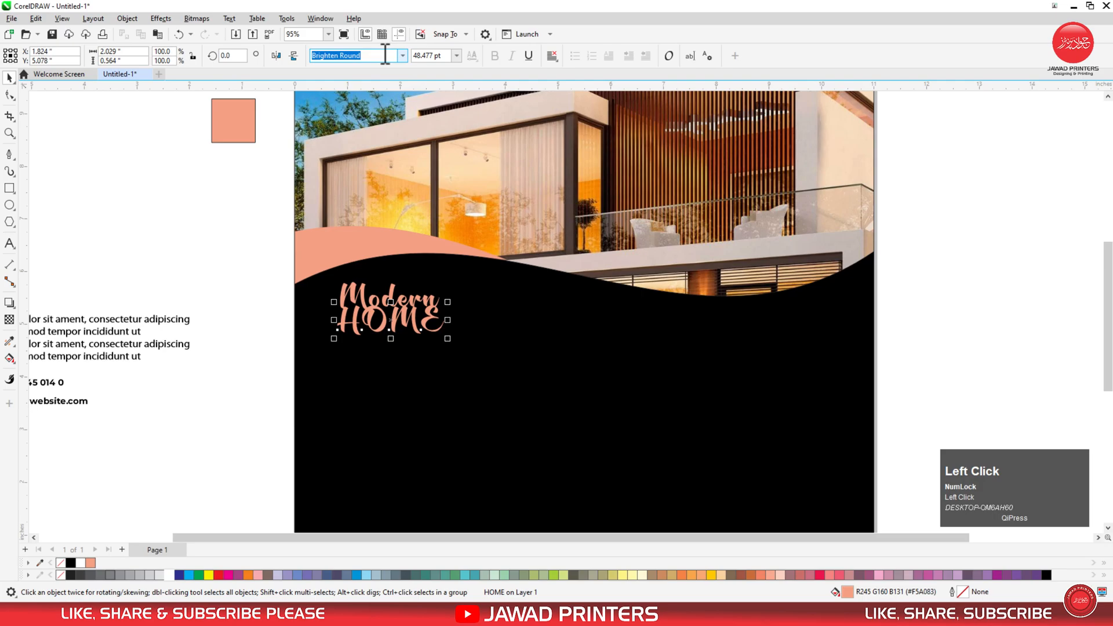
text(m)
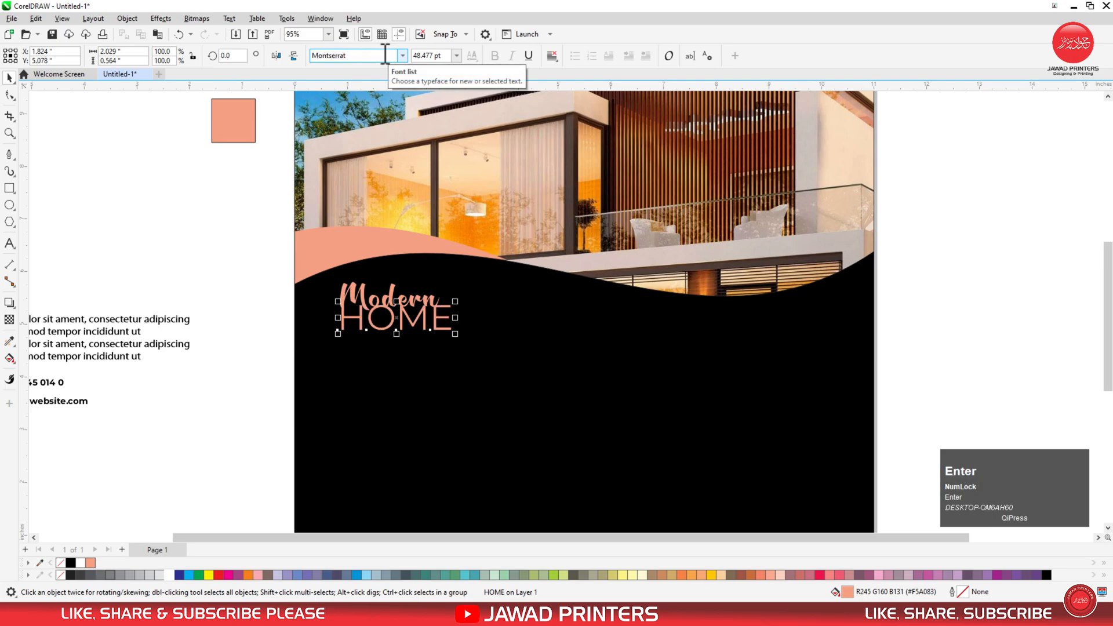
click(495, 56)
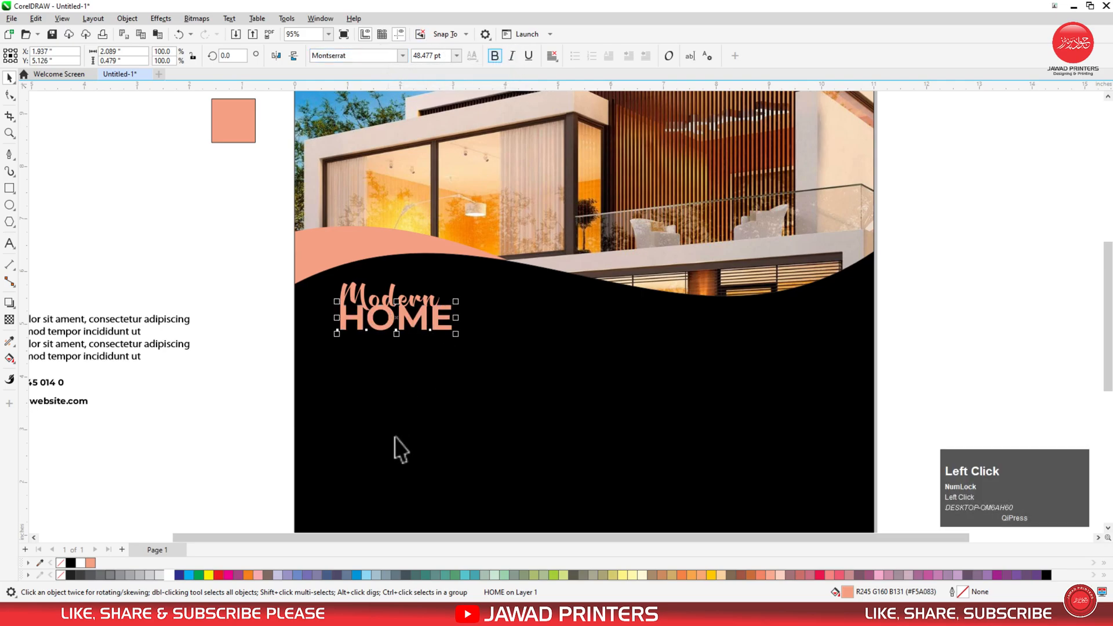
drag(458, 338, 496, 364)
- Left-align the "HOME" text with the logo in the page's upper corner
scroll(435, 305, down, 1)
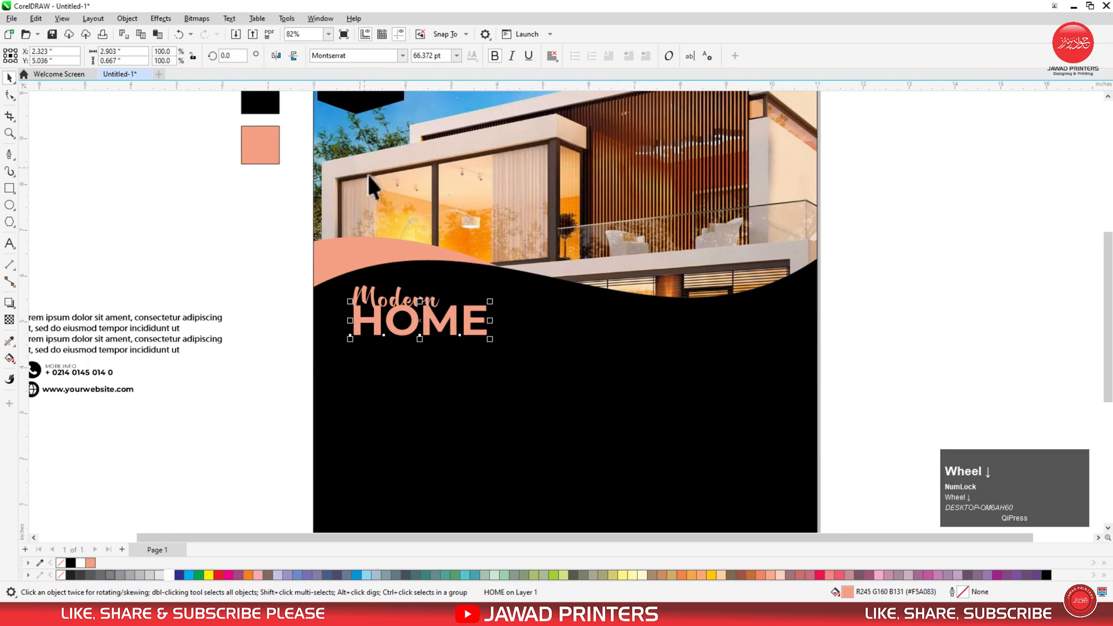
key(F3)
key(F2)
drag(659, 107, 318, 318)
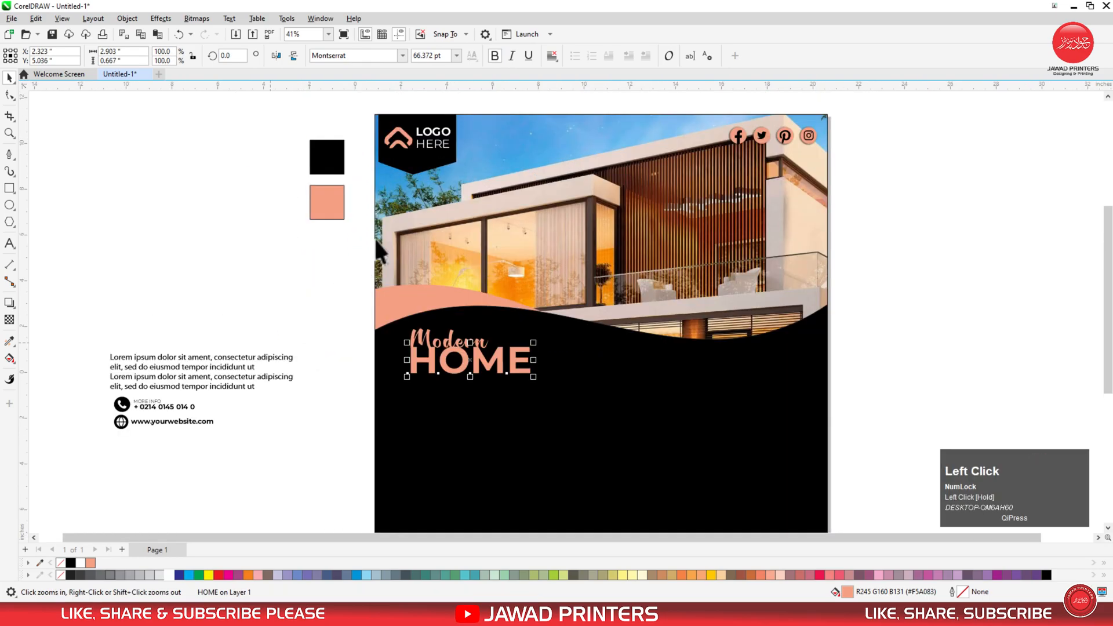
shift+click(396, 150)
key(l)
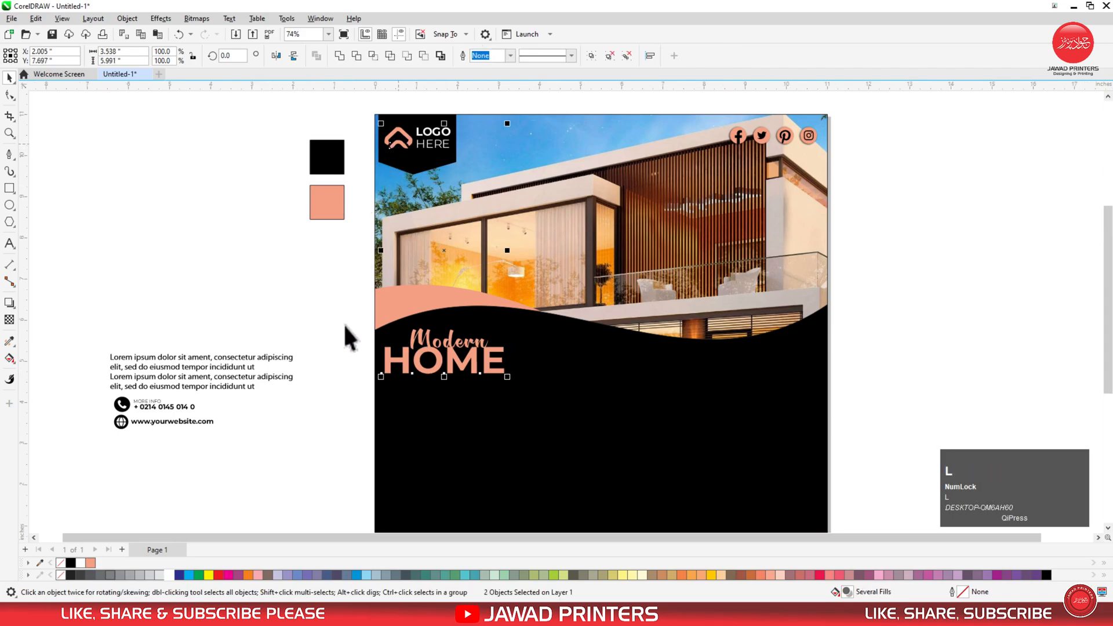
key(Escape)
- Enlarge "HOME" to about 75 pt and fill it with white
click(439, 371)
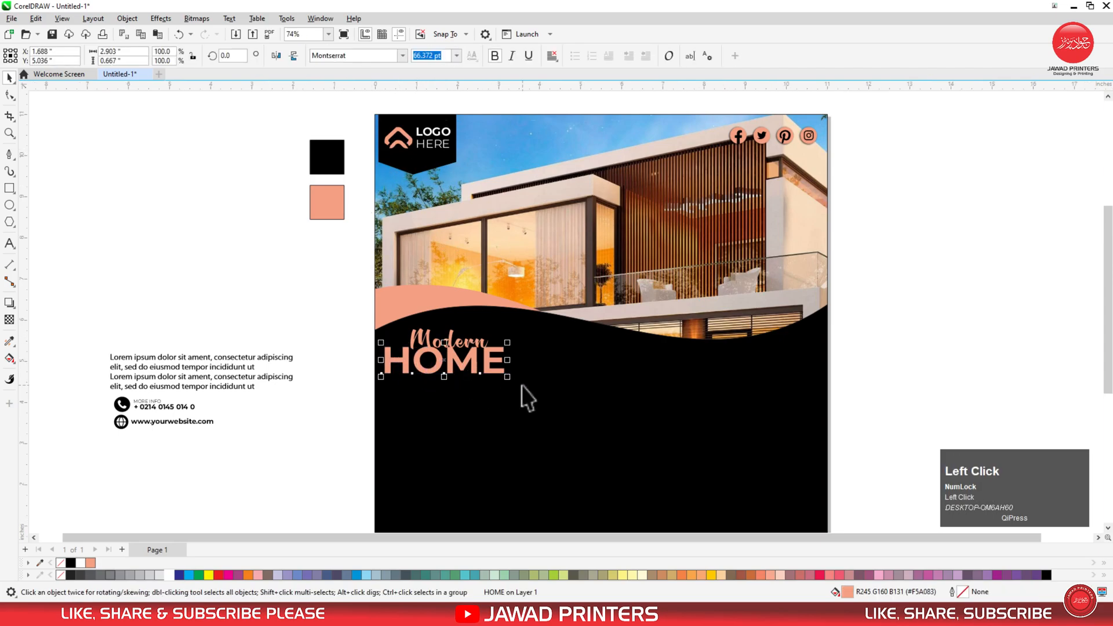
drag(510, 382, 484, 384)
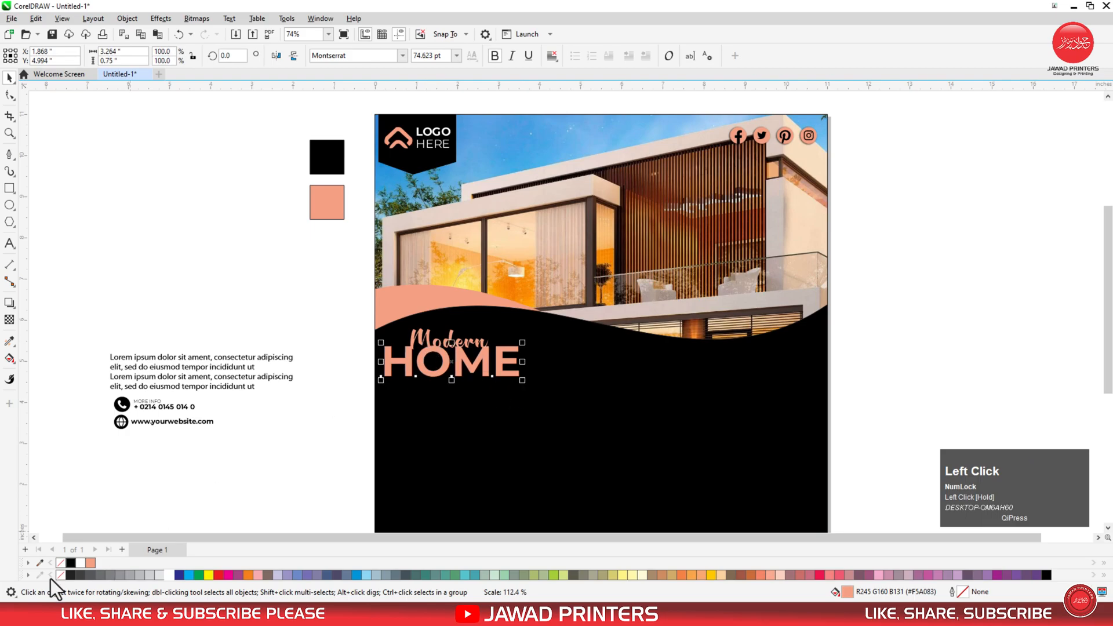
click(80, 562)
- Bring "Modern" to the front, enlarge it slightly and place it overlapping the upper part of "HOME"
key(z)
click(484, 385)
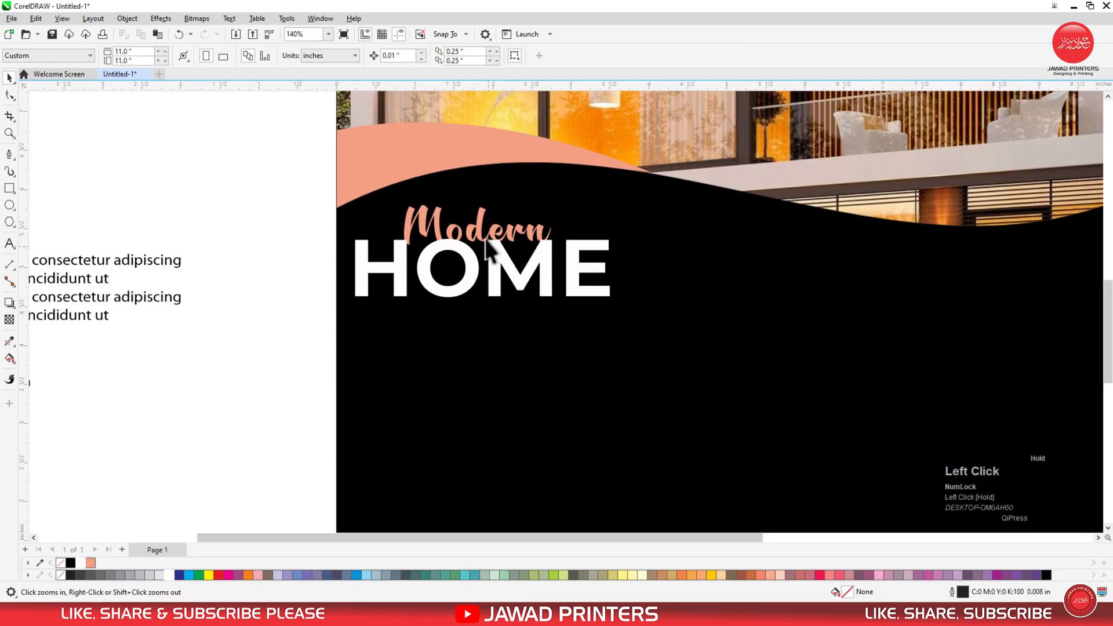
click(483, 241)
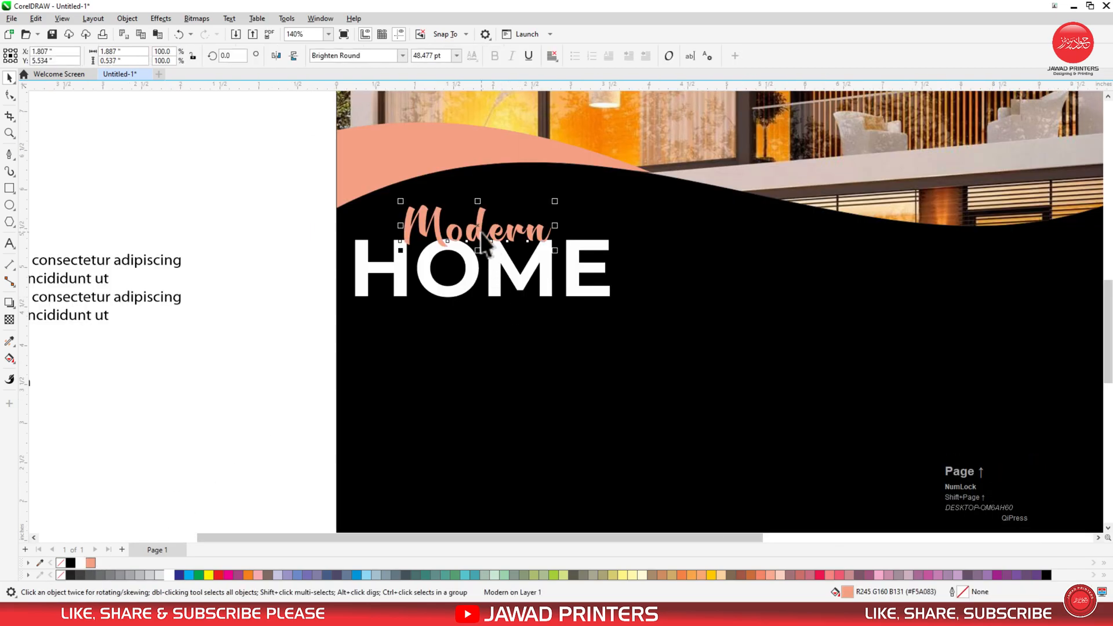
mouse_move(556, 249)
mouse_down()
mouse_move(567, 266)
mouse_move(572, 255)
mouse_up()
drag(504, 230, 504, 238)
- Add a downward drop shadow to "Modern" with an opacity of 100 and a feathering of 9
key(z)
drag(595, 221, 365, 318)
click(10, 302)
drag(596, 231, 607, 275)
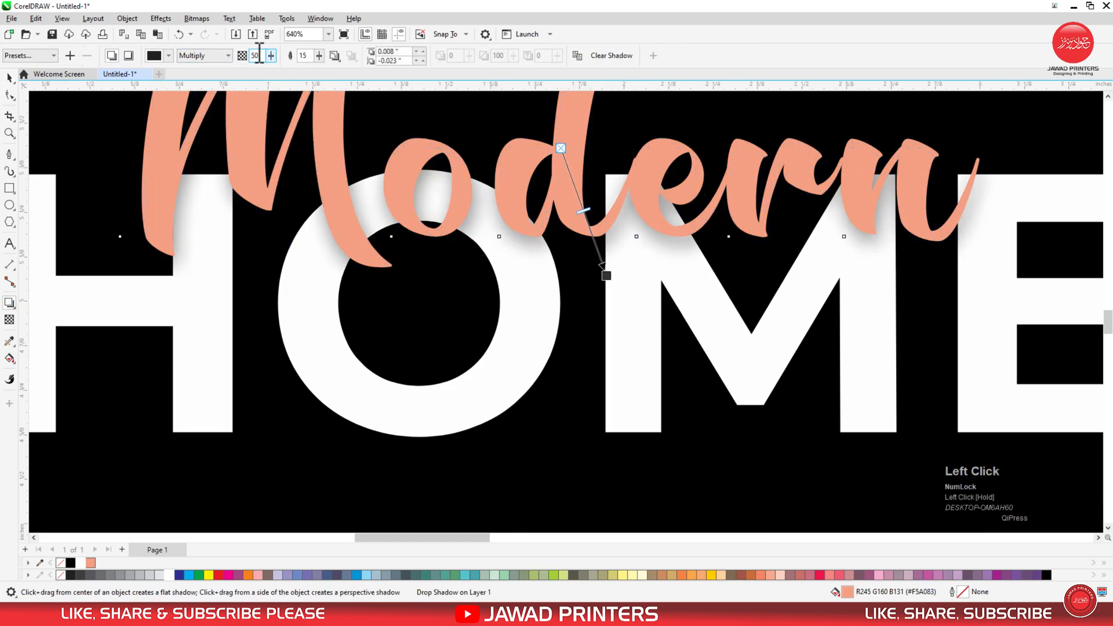
text(100)
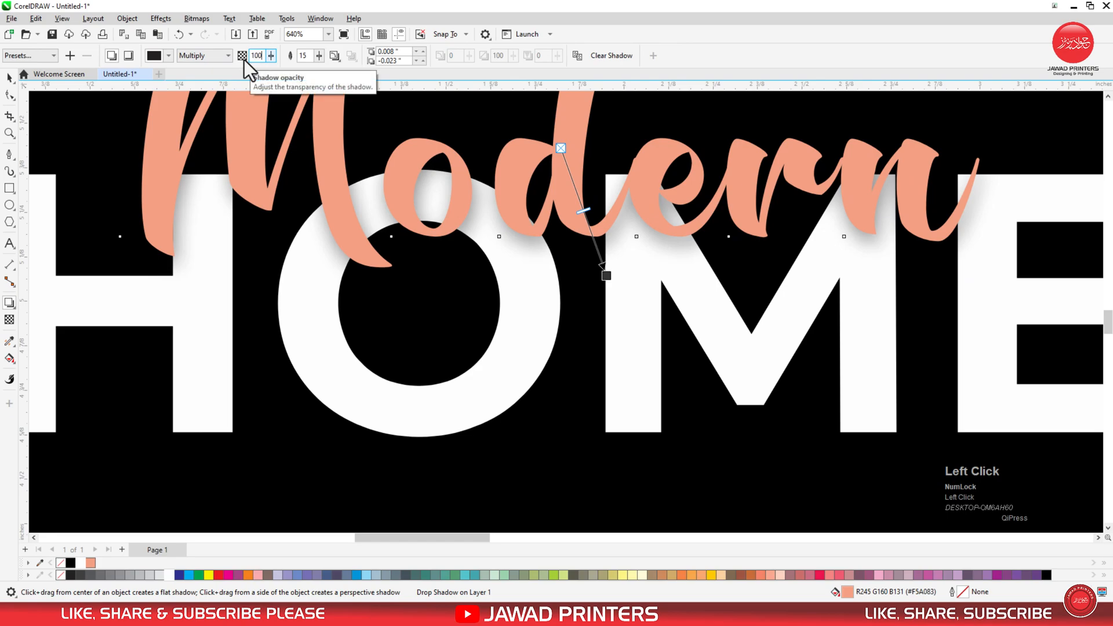
key(Return)
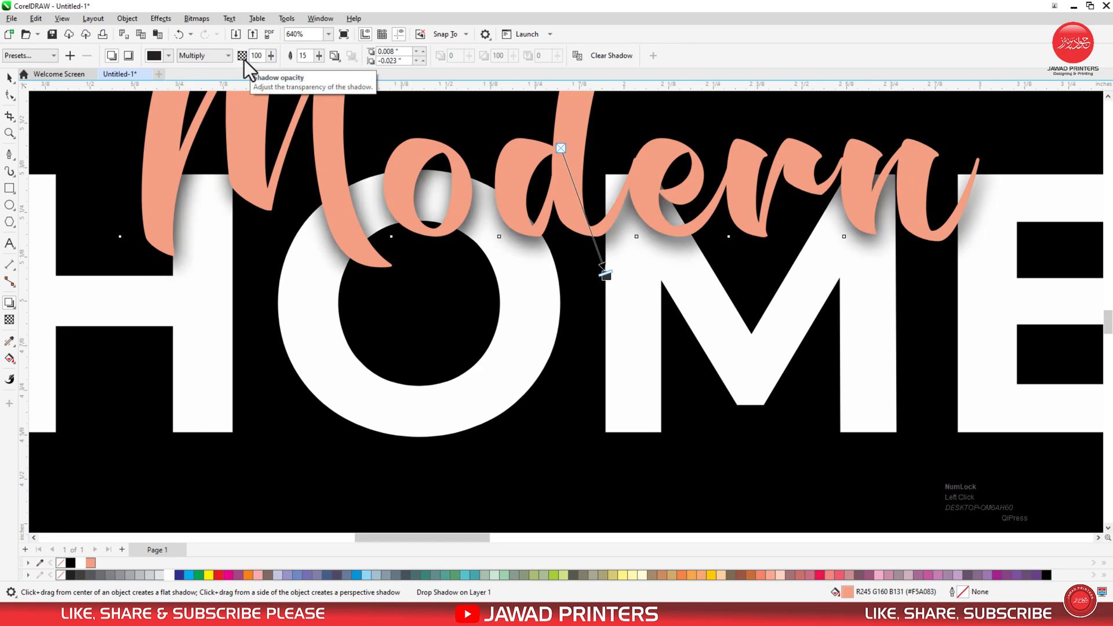
click(302, 57)
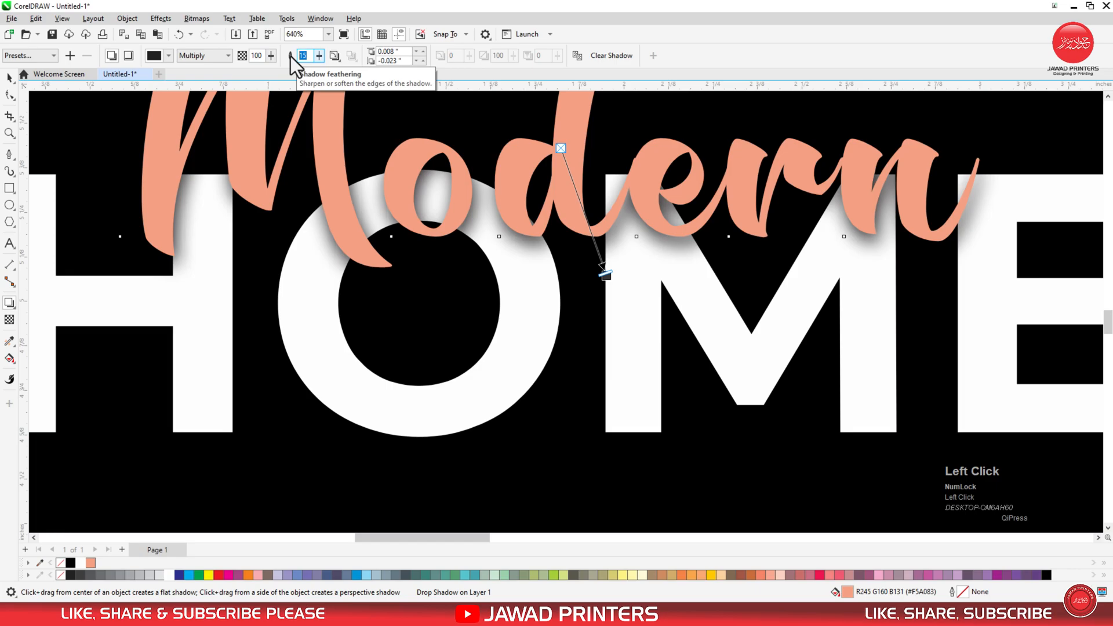
text(9)
key(Return)
key(space)
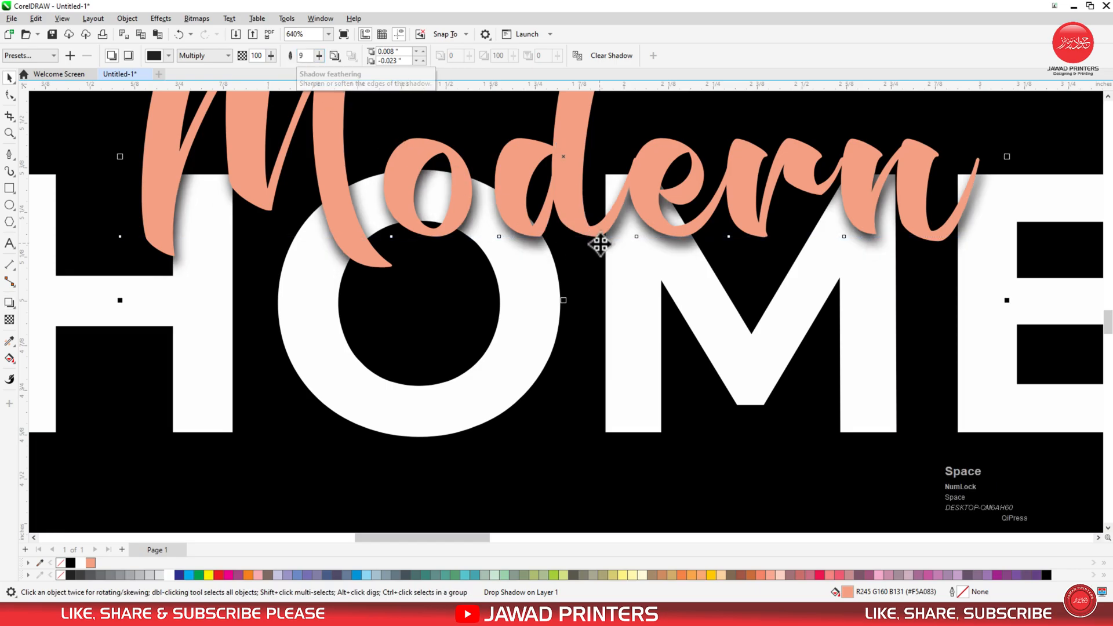
- Centre "Modern" horizontally over "HOME" and group the two words with the shadow
key(F3)
key(F3)
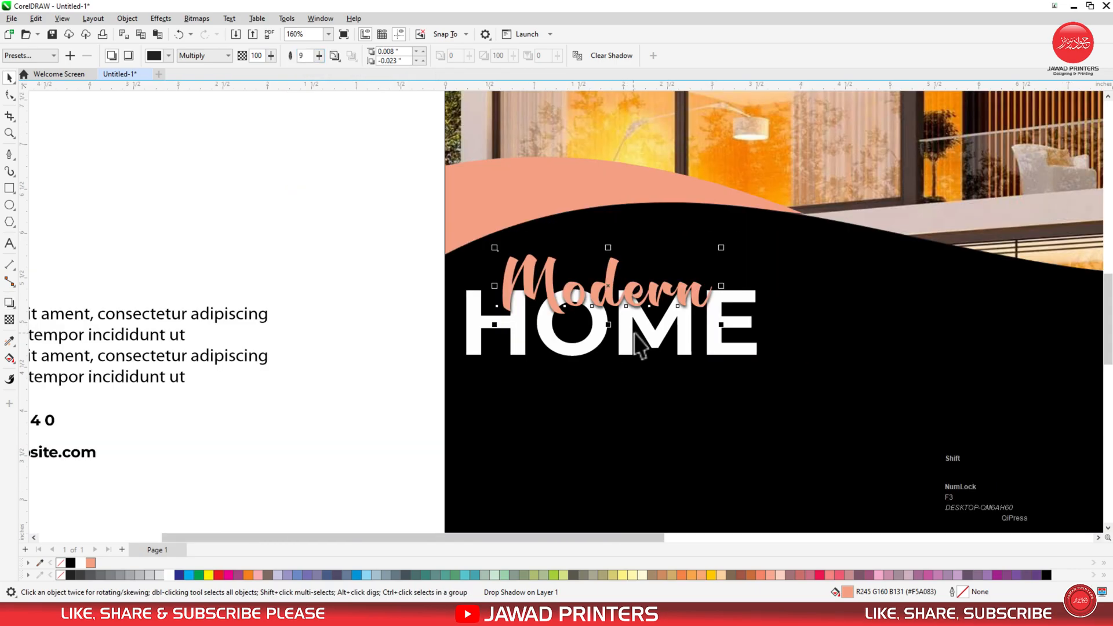
shift+click(647, 332)
key(ctrl+g)
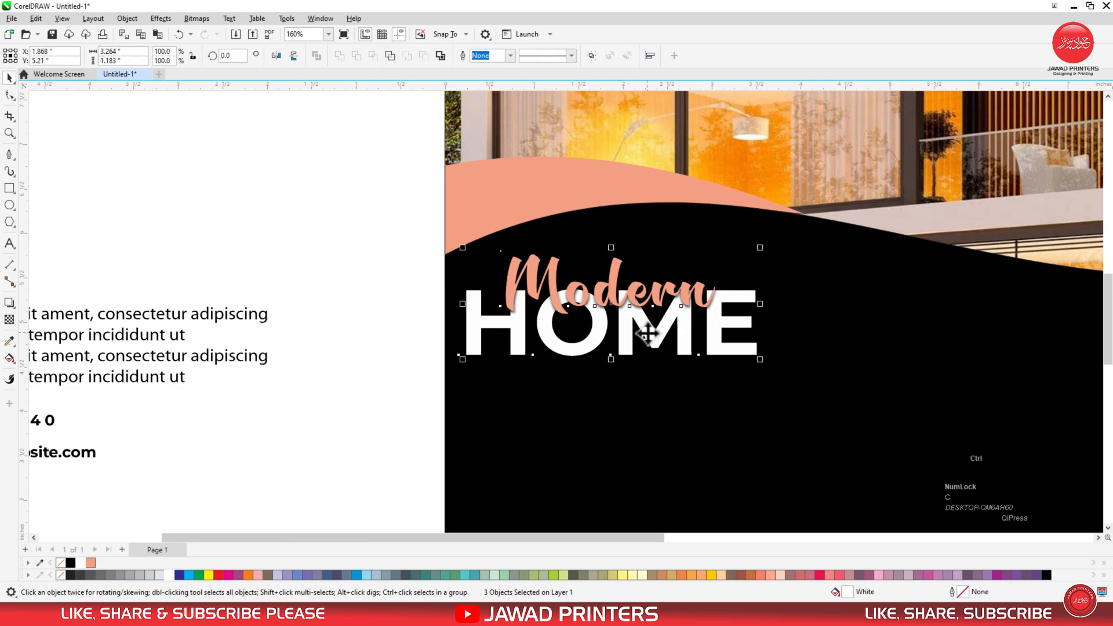
- Move the logo with its black banner slightly to the right, away from the page edge
key(F3)
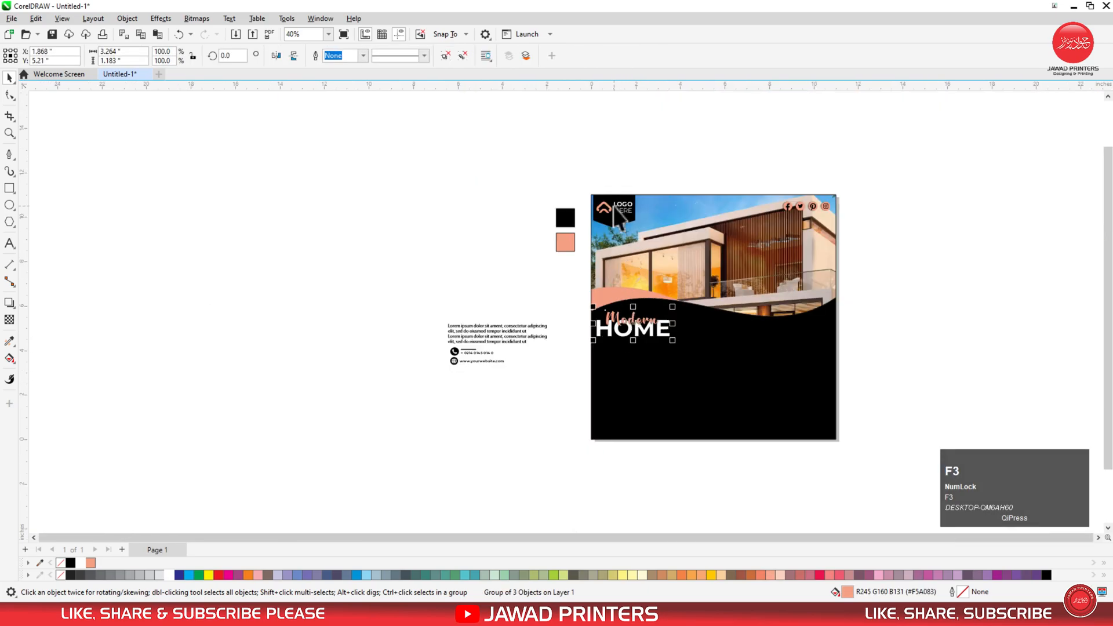
click(614, 207)
drag(650, 238, 650, 239)
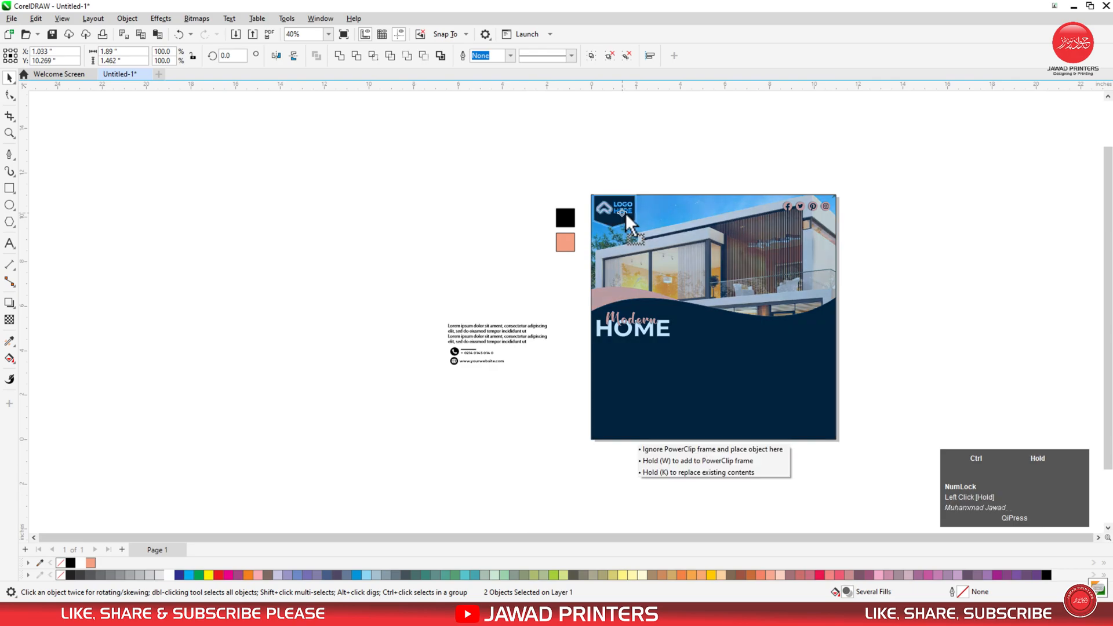
- Line up the "Modern HOME" group with the logo's left edge and enlarge it to about 5.2 inches wide
drag(567, 305, 676, 349)
shift+click(618, 206)
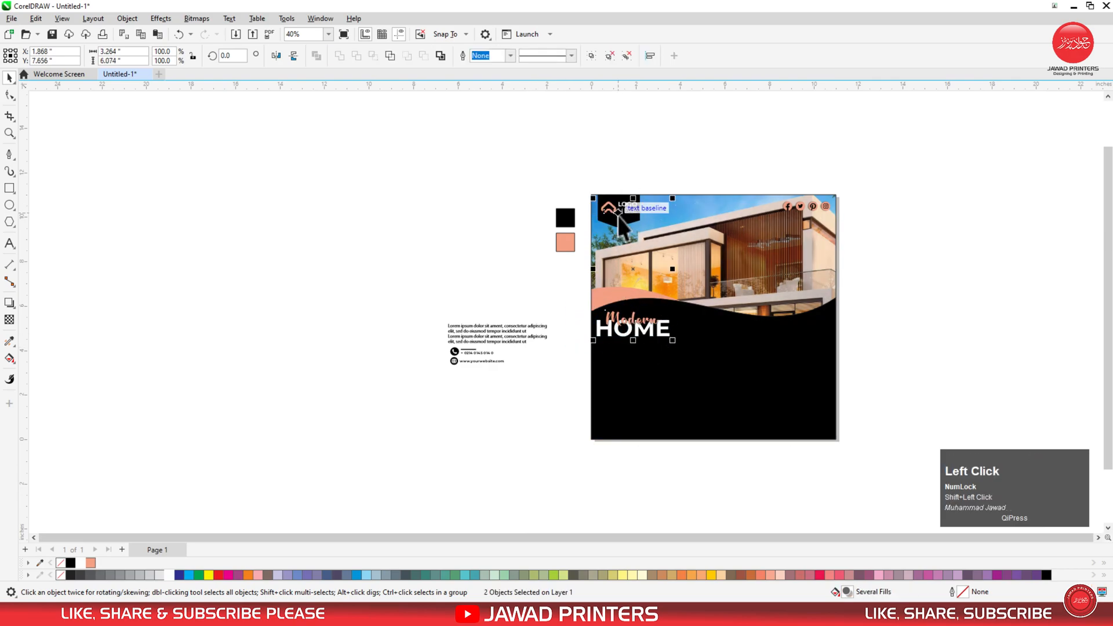
click(537, 266)
key(F3)
key(F2)
drag(554, 283, 647, 356)
click(377, 181)
drag(196, 152, 534, 248)
drag(321, 168, 691, 349)
drag(619, 268, 748, 355)
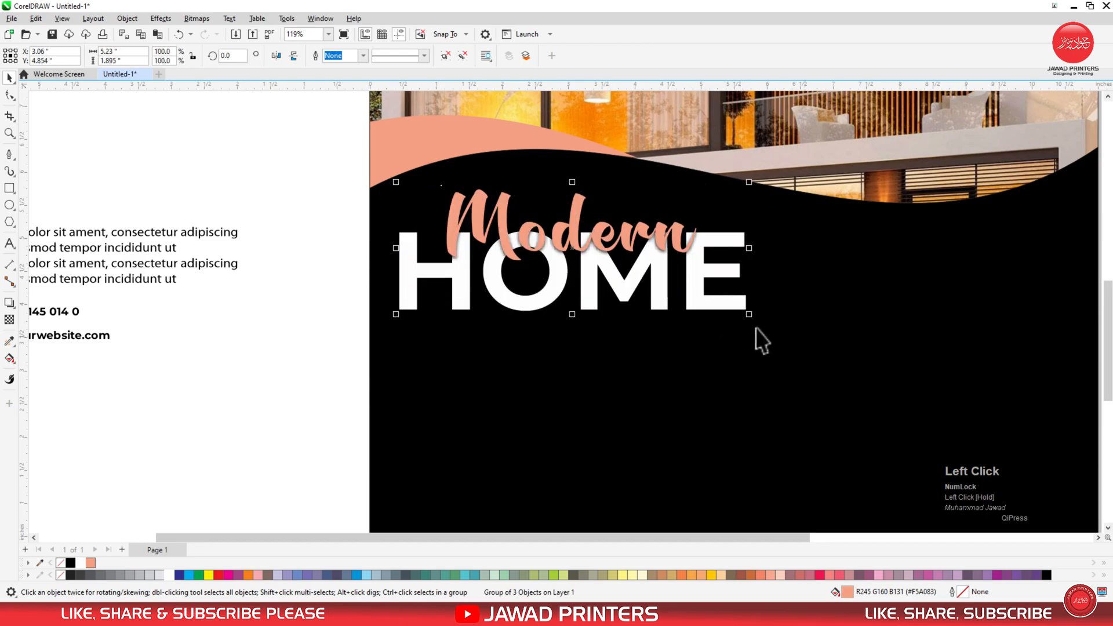
- Resize the "Modern HOME" group to about 5.34 inches wide and ungroup it
drag(748, 316, 786, 363)
click(298, 295)
key(F3)
key(F2)
drag(787, 241, 412, 432)
click(651, 212)
drag(750, 263, 722, 248)
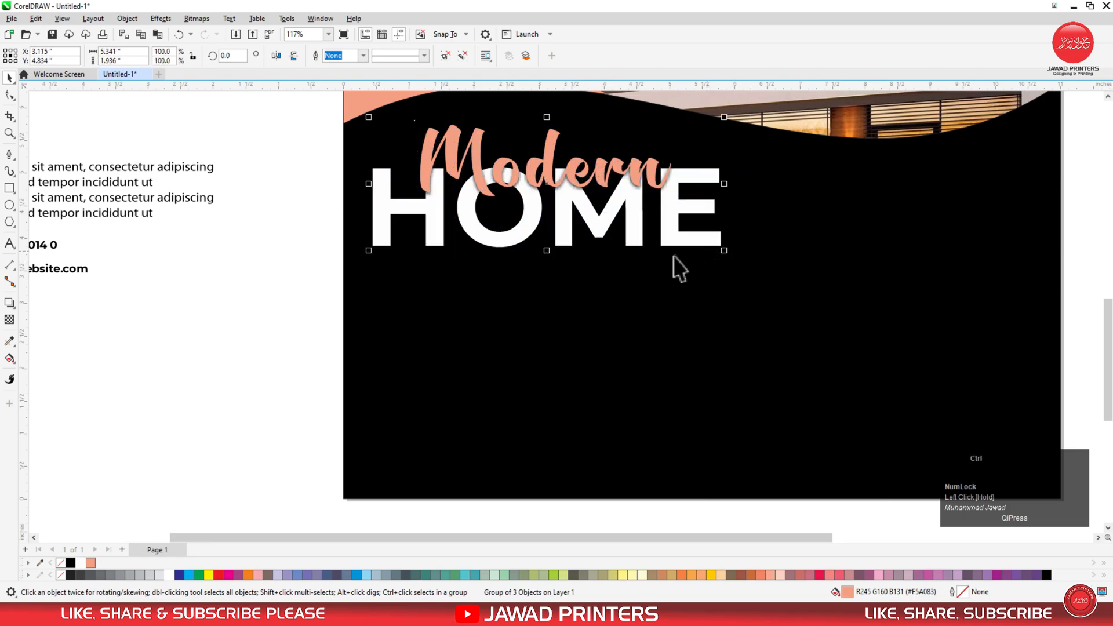
key(ctrl+u)
click(222, 209)
drag(433, 205, 433, 252)
right_click(433, 252)
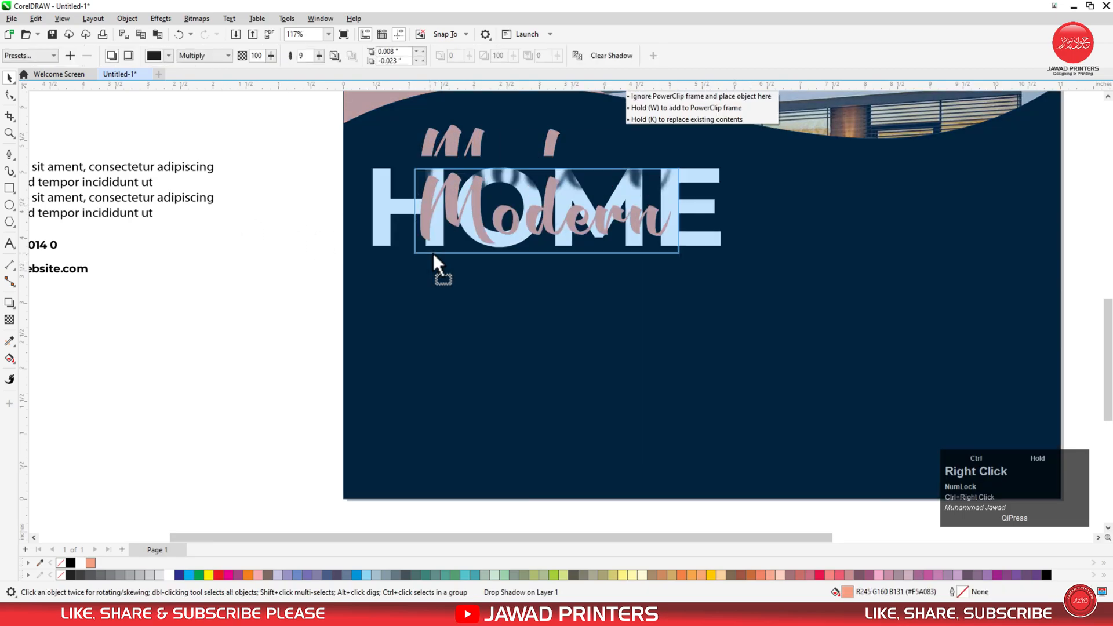
key(ctrl+z)
- Duplicate the "HOME" text directly below itself and replace the copy's wording with "FOR SALE"
click(410, 207)
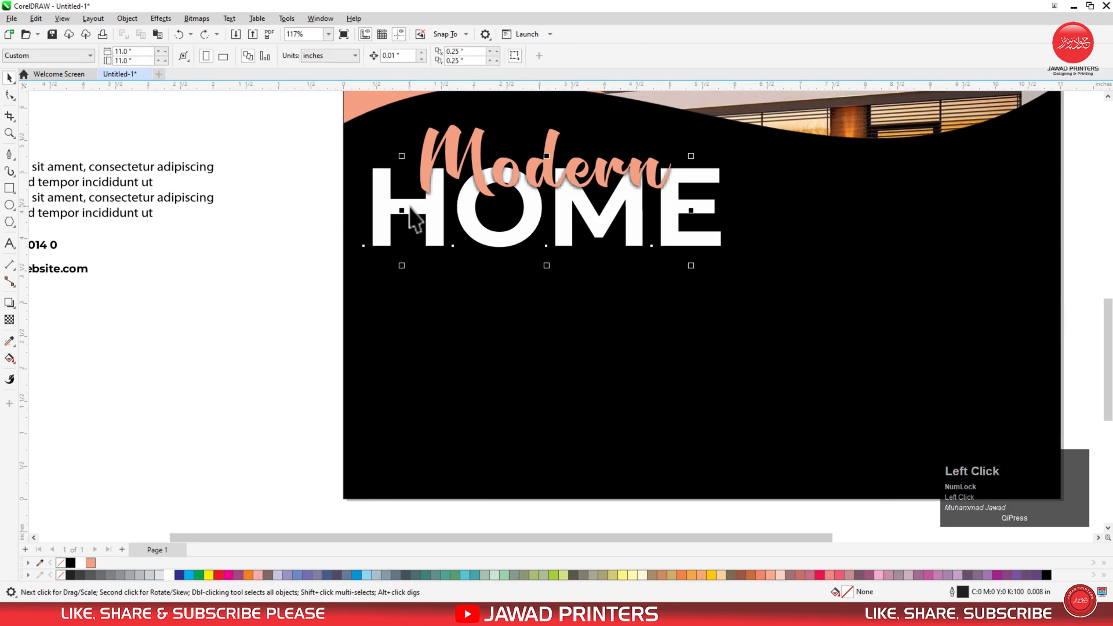
drag(414, 220, 400, 273)
right_click(400, 272)
double_click(400, 274)
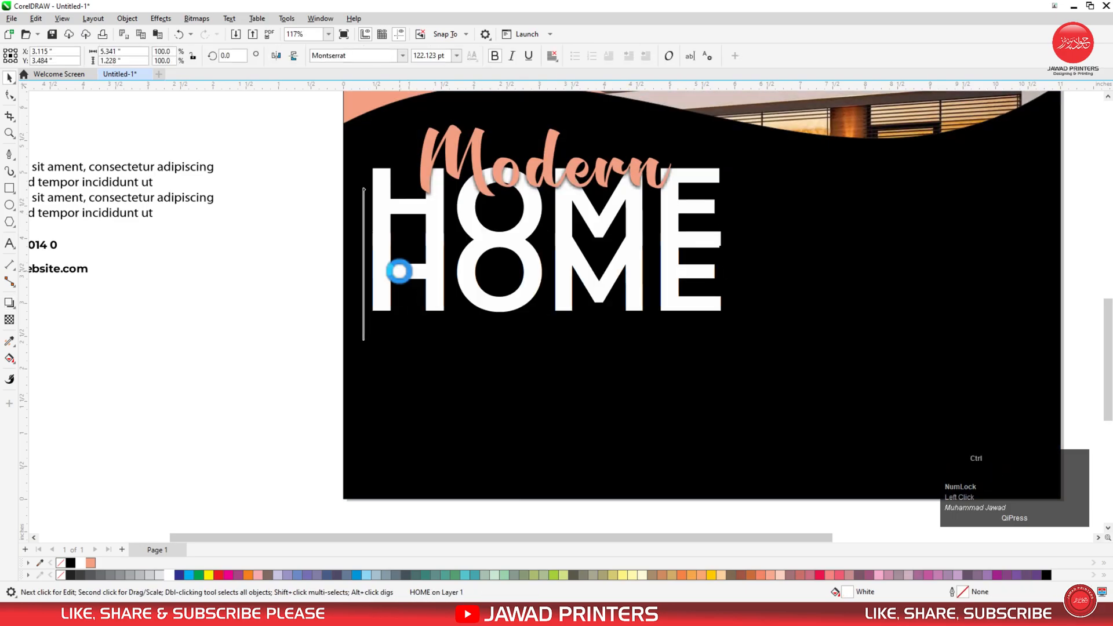
key(ctrl+a)
text(F)
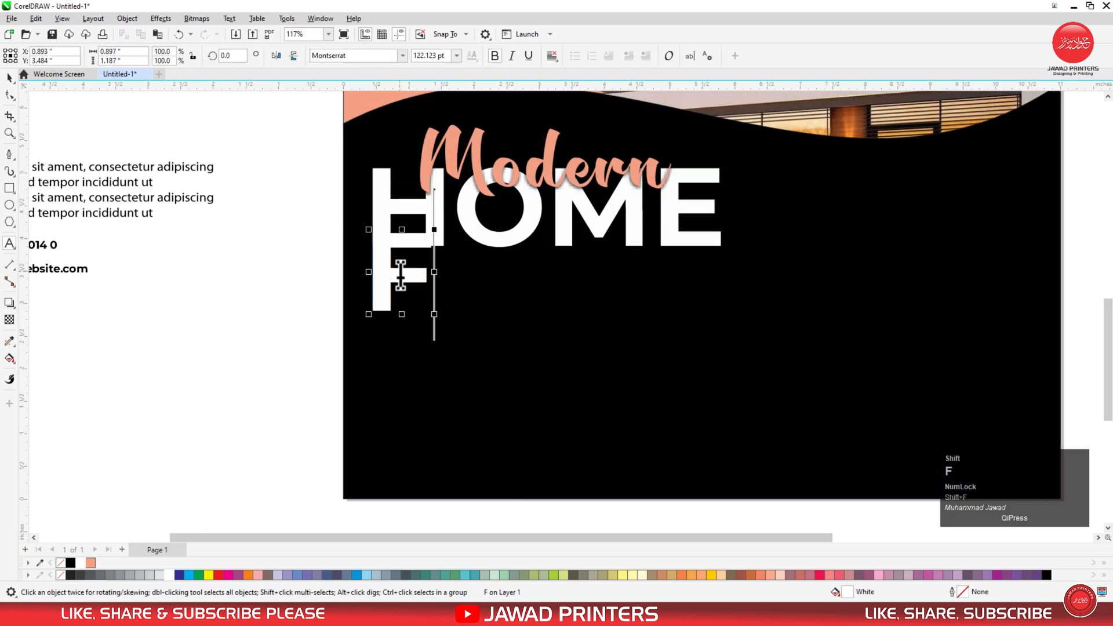
text(OR SALE)
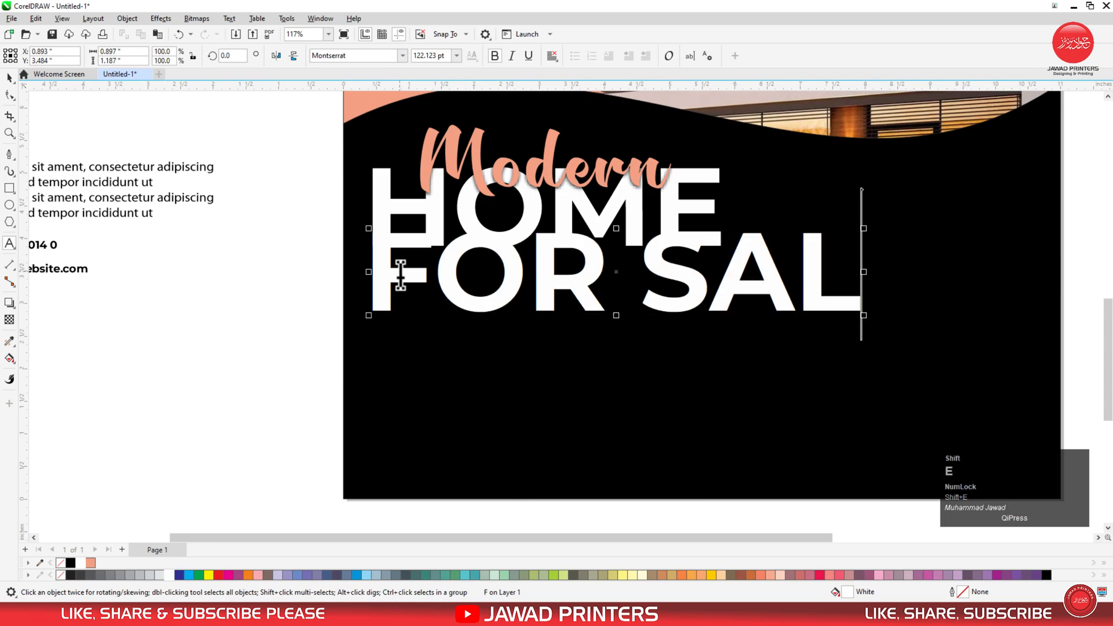
- Scale the "FOR SALE" text down to about 4.2 inches wide and "HOME" to about 4.83 inches wide
key(ctrl+space)
drag(934, 229, 857, 270)
click(685, 249)
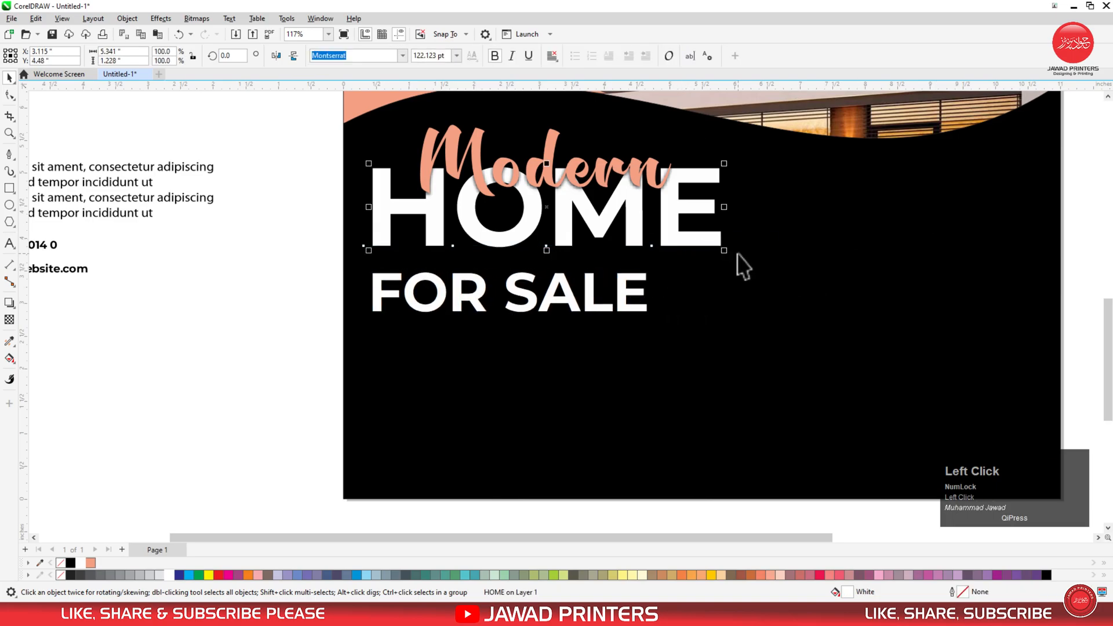
drag(722, 251, 689, 242)
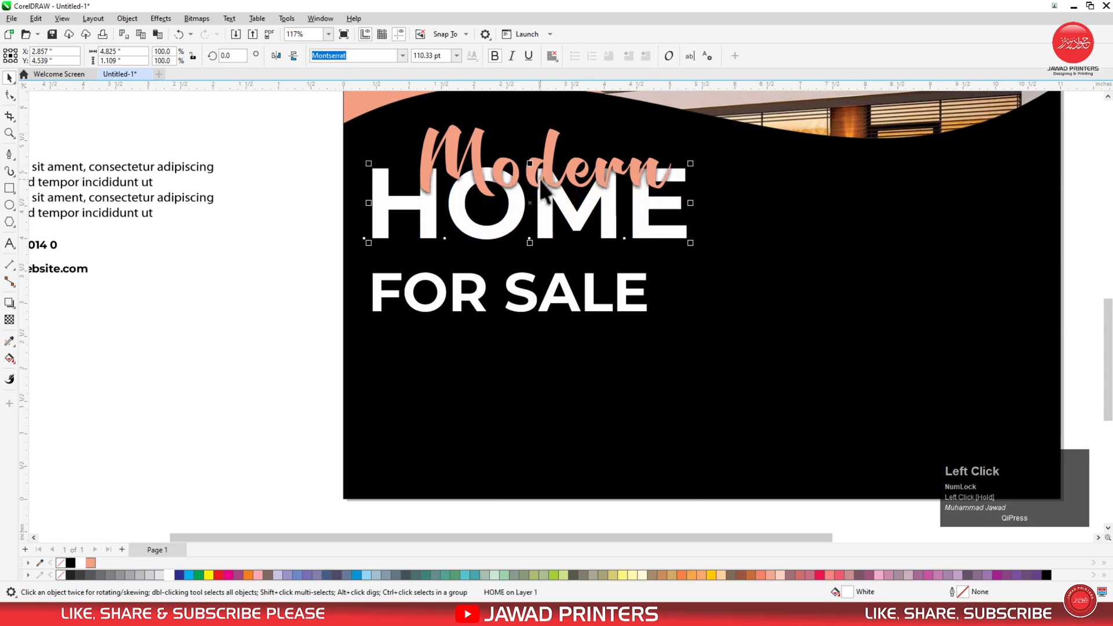
- Group "Modern" with "HOME", then left-align "FOR SALE" with the group and move it up closer beneath
shift+click(542, 177)
key(ctrl+g)
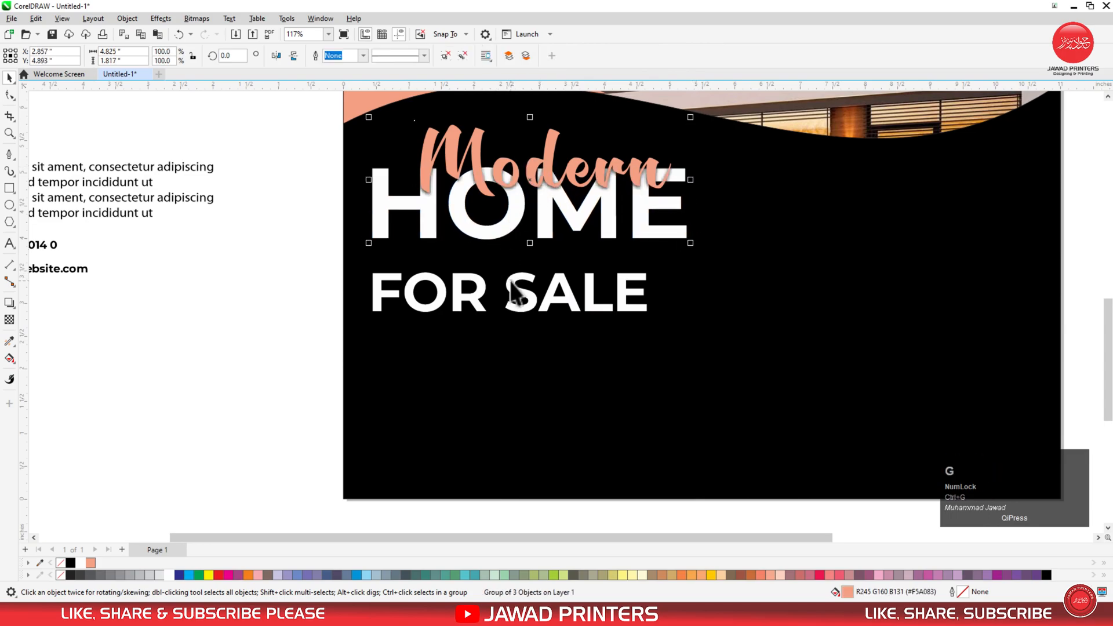
shift+click(511, 280)
key(l)
click(341, 272)
drag(386, 313, 371, 267)
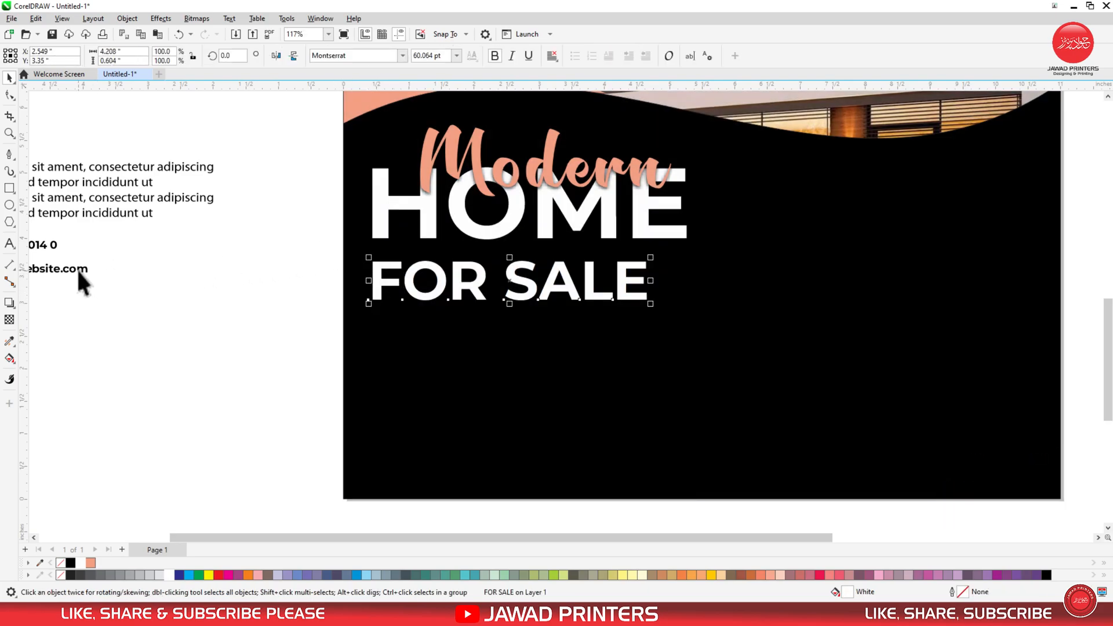
- Place the Lorem ipsum paragraph just below "FOR SALE", aligned to its left edge, and colour it white
drag(85, 167, 529, 347)
shift+click(406, 295)
click(325, 348)
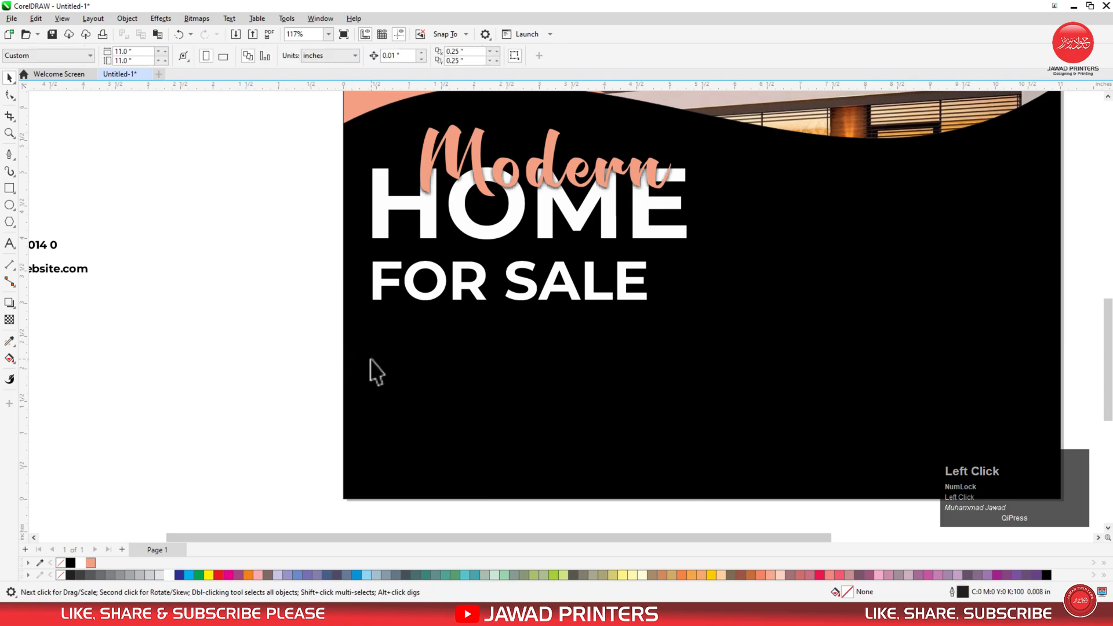
click(377, 363)
click(389, 354)
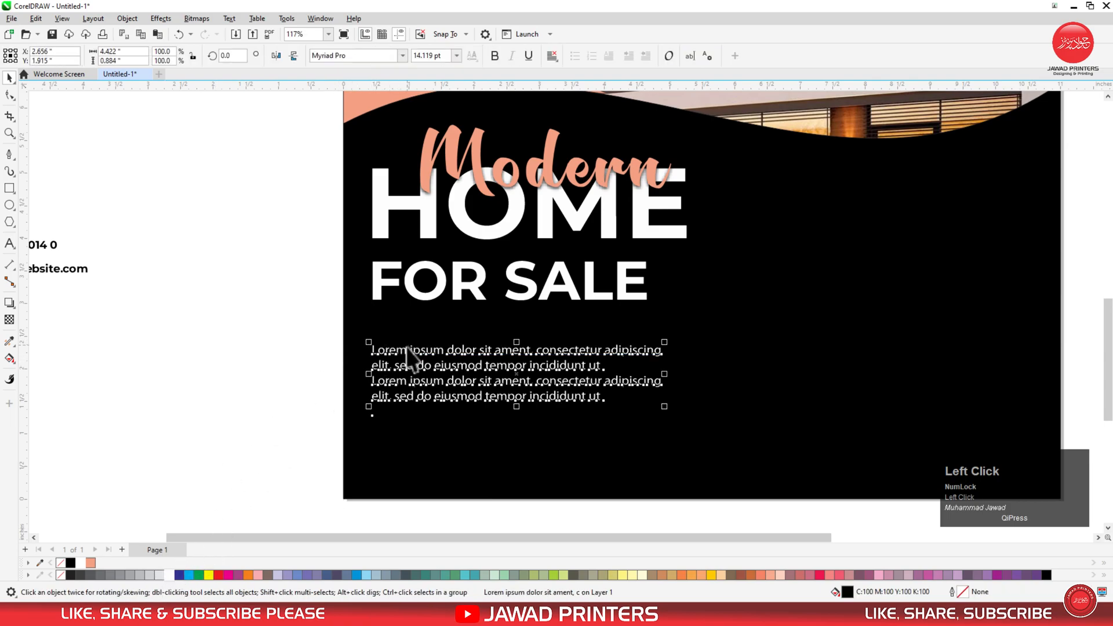
drag(400, 351, 398, 324)
- Increase the paragraph's line spacing until the text block is about 1.14 inches high
click(7, 96)
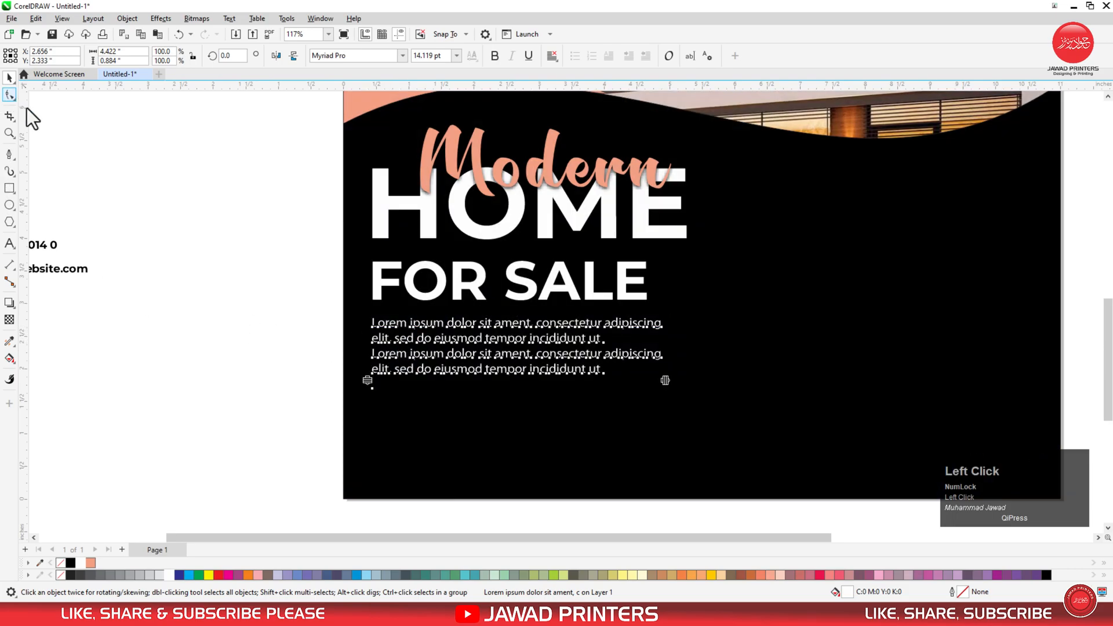
drag(360, 380, 362, 397)
key(space)
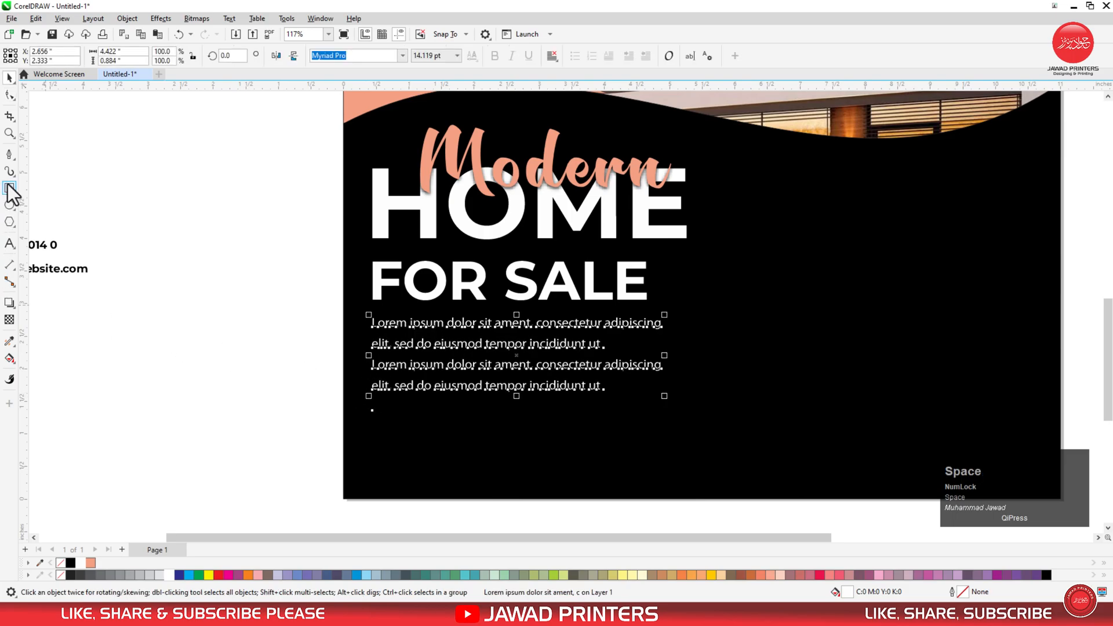
- Draw a thin rectangle about 4.85 by 0.044 inches under the paragraph, filled white with no outline
click(10, 188)
drag(370, 402, 687, 405)
key(space)
key(F2)
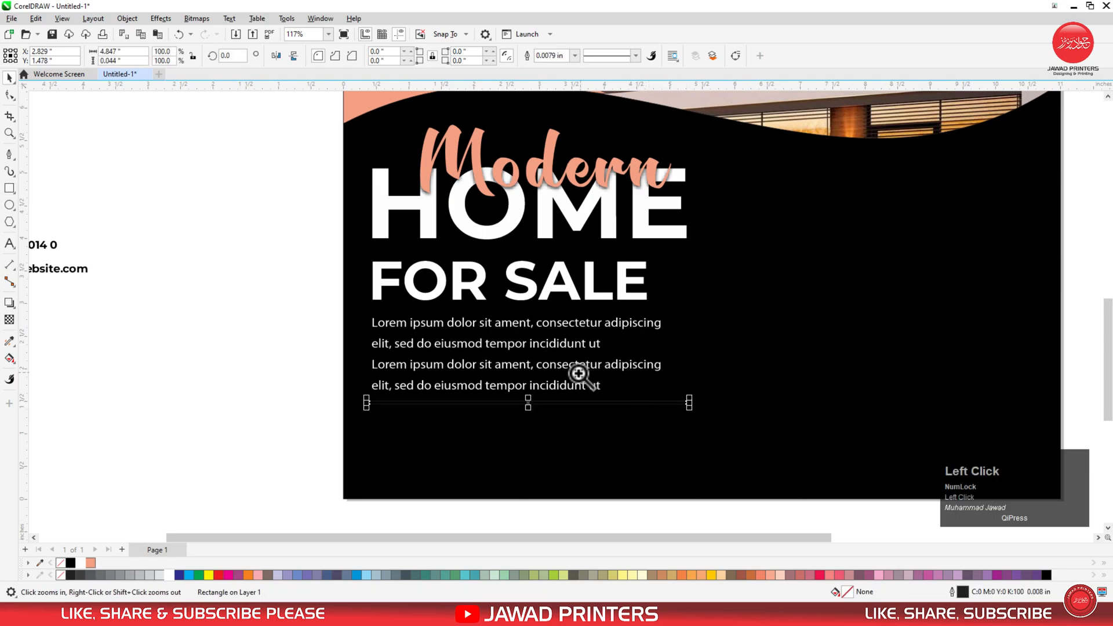
drag(580, 375, 428, 445)
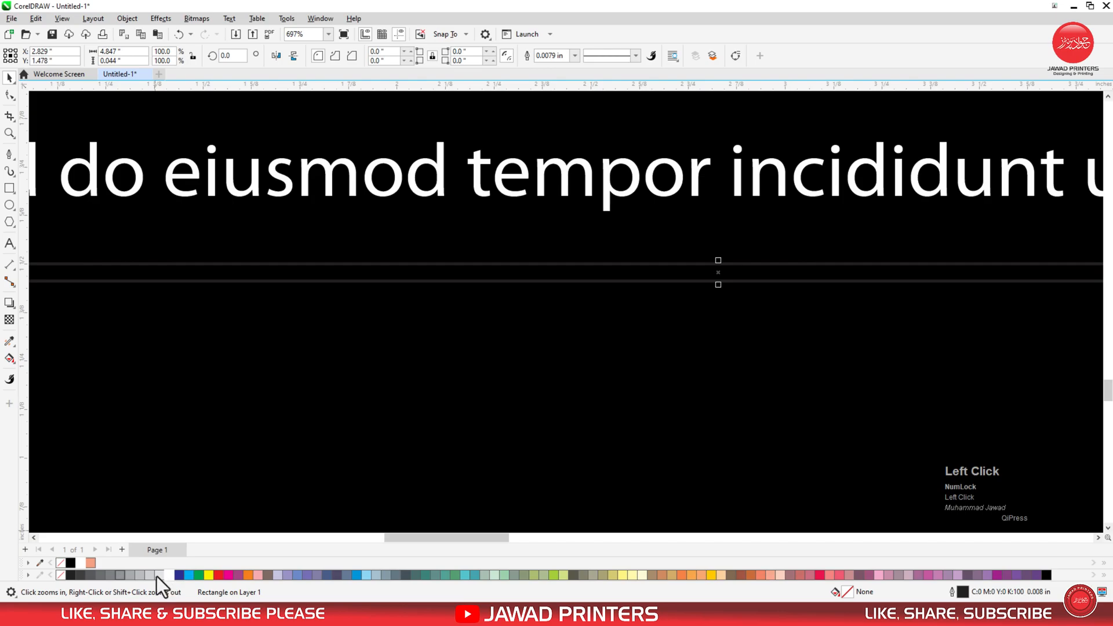
click(79, 562)
right_click(60, 563)
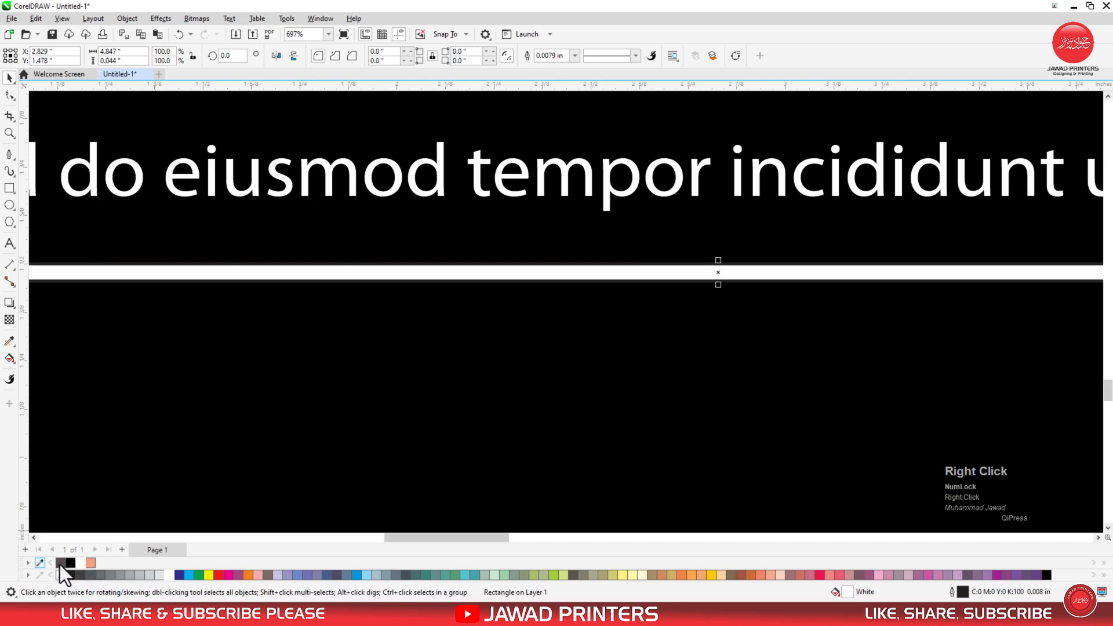
- Thin the white divider bar to about 0.034 inches high, keeping its upper edge in place
key(F3)
key(F2)
drag(509, 368, 406, 435)
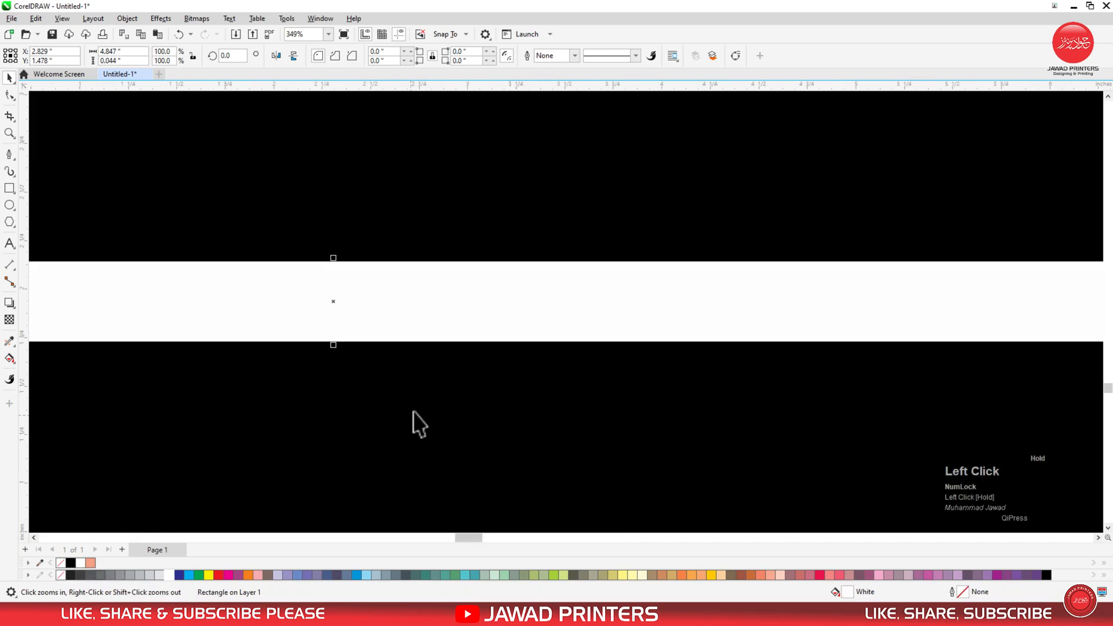
drag(334, 348, 335, 330)
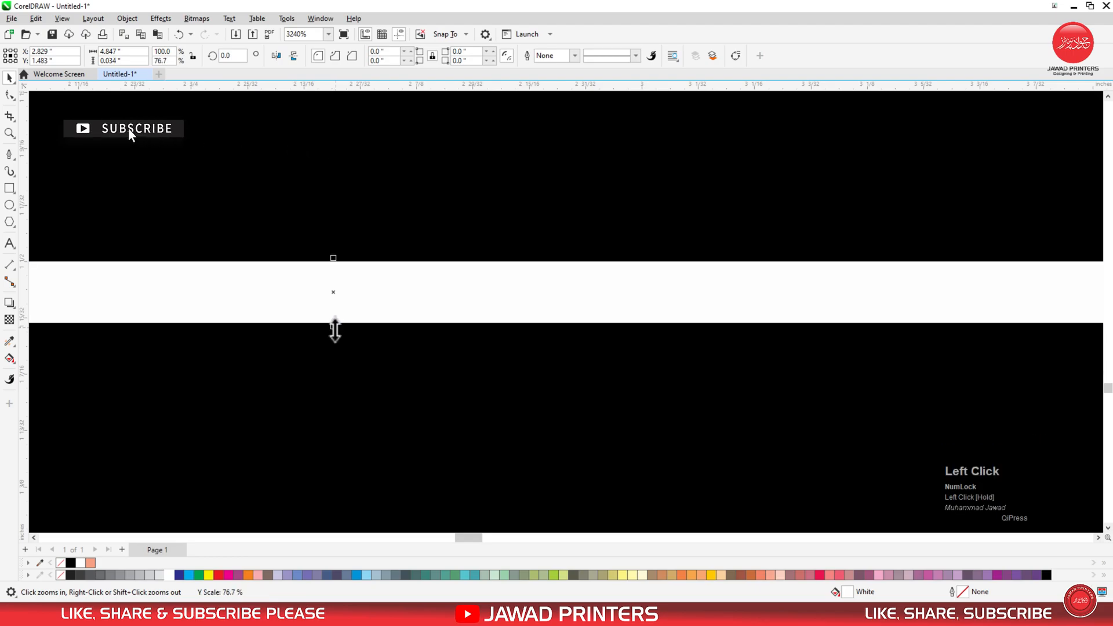
key(F3)
key(F3)
key(F3)
key(F3)
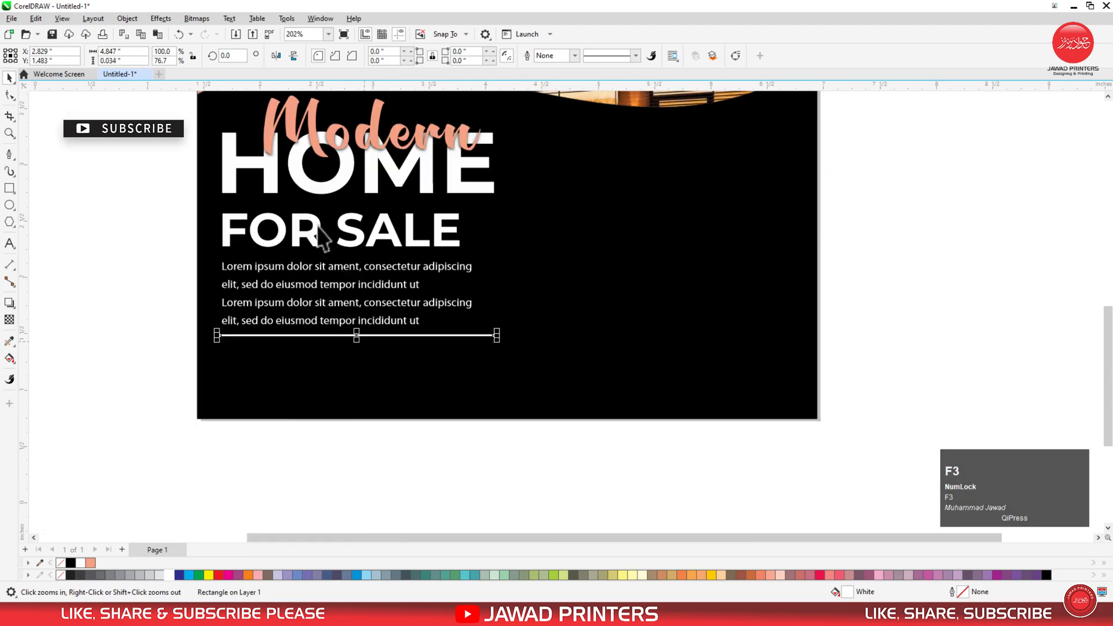
key(F3)
- Align the divider bar with the "Modern HOME" group and move the paragraph slightly up
shift+click(302, 183)
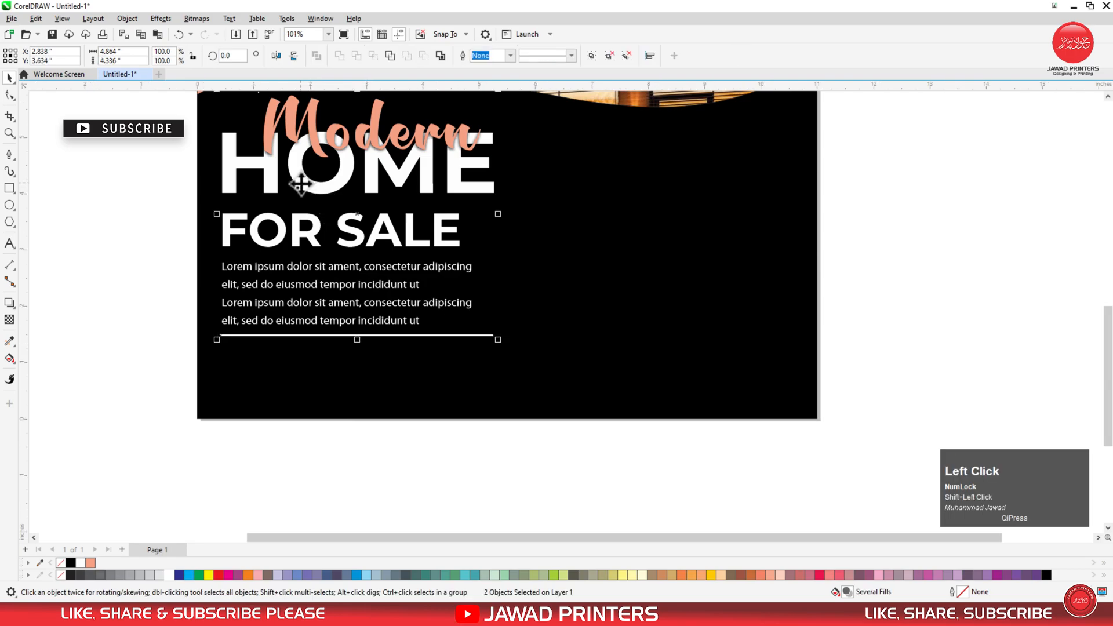
click(231, 278)
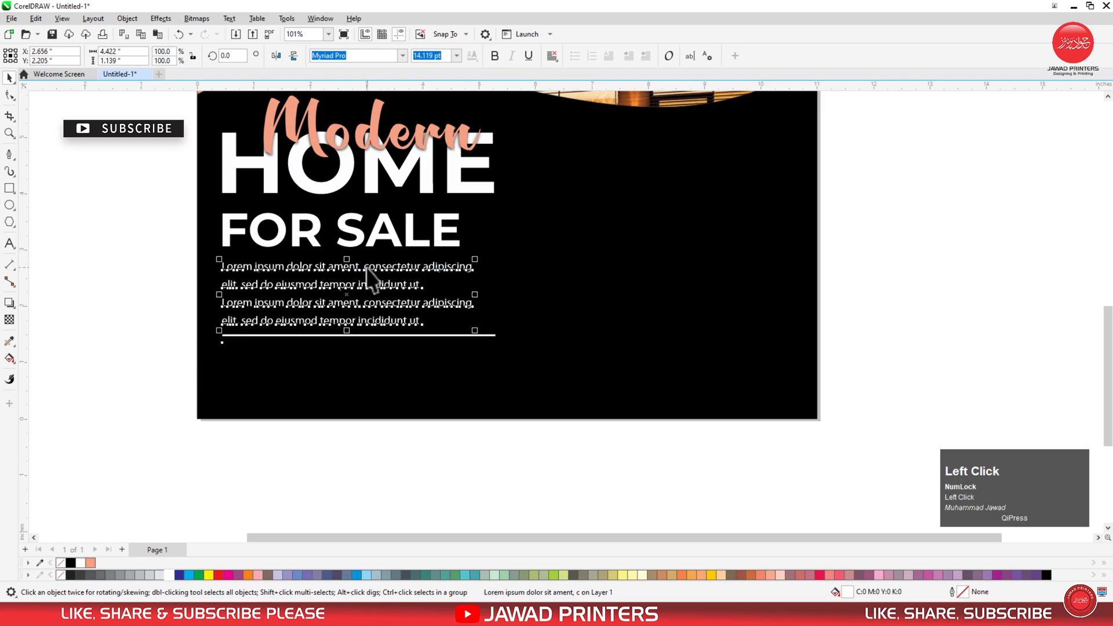
click(109, 284)
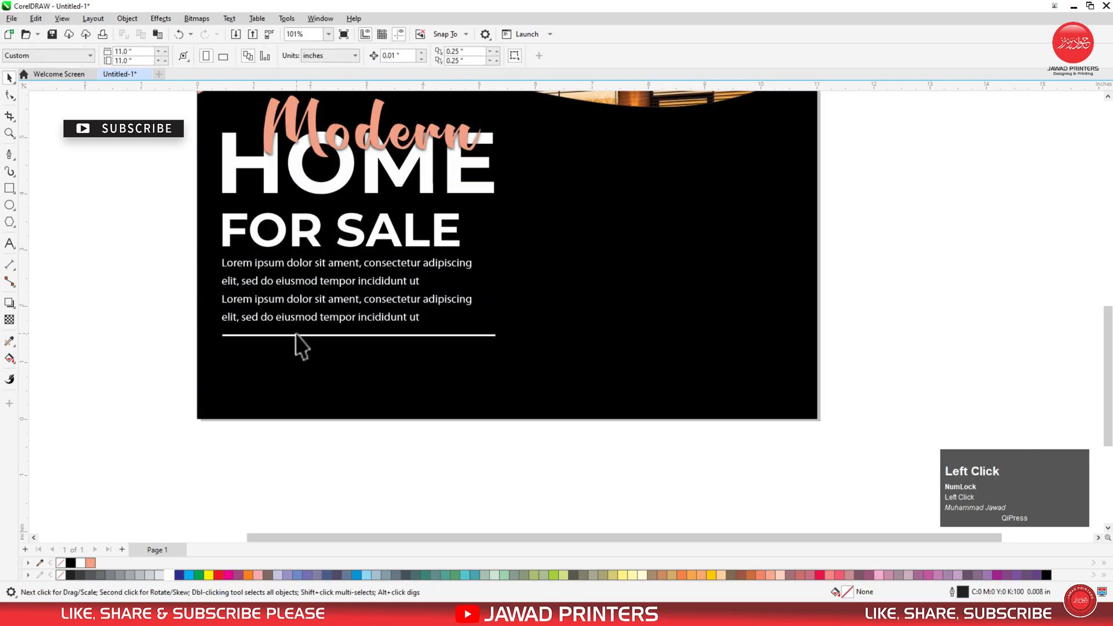
- Move the "MORE INFO" phone contact group below the divider bar and enlarge it to about 2.37 inches wide
click(297, 335)
key(F3)
key(F2)
drag(672, 226, 174, 458)
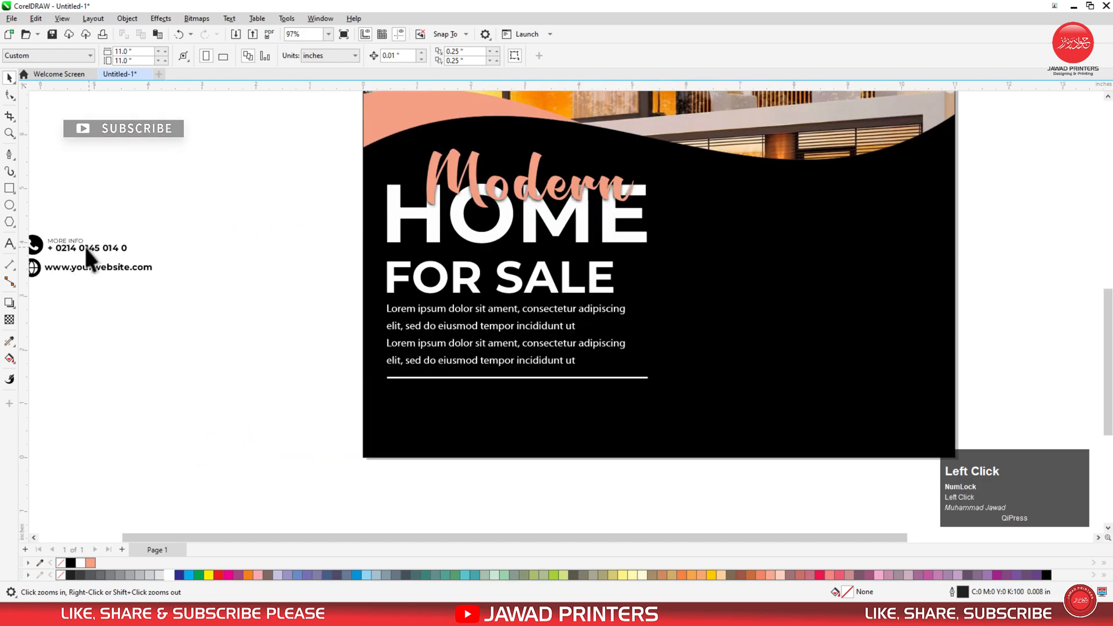
drag(85, 247, 433, 413)
drag(508, 433, 523, 435)
- Enlarge the website contact group to about 2.93 inches wide and place it to the right of the phone contact
click(81, 268)
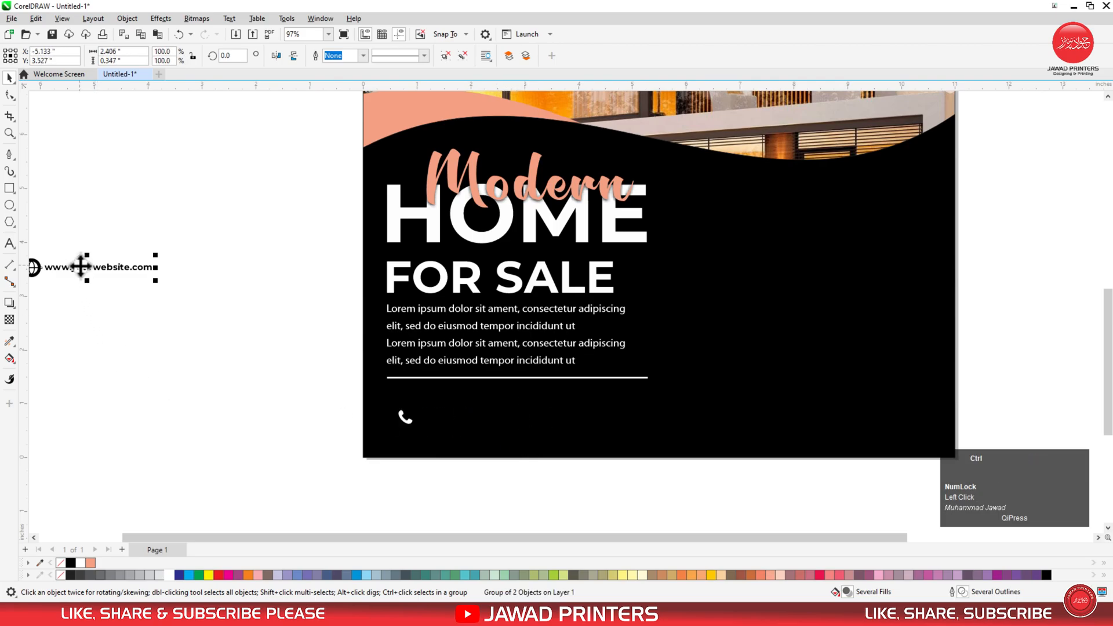
click(97, 348)
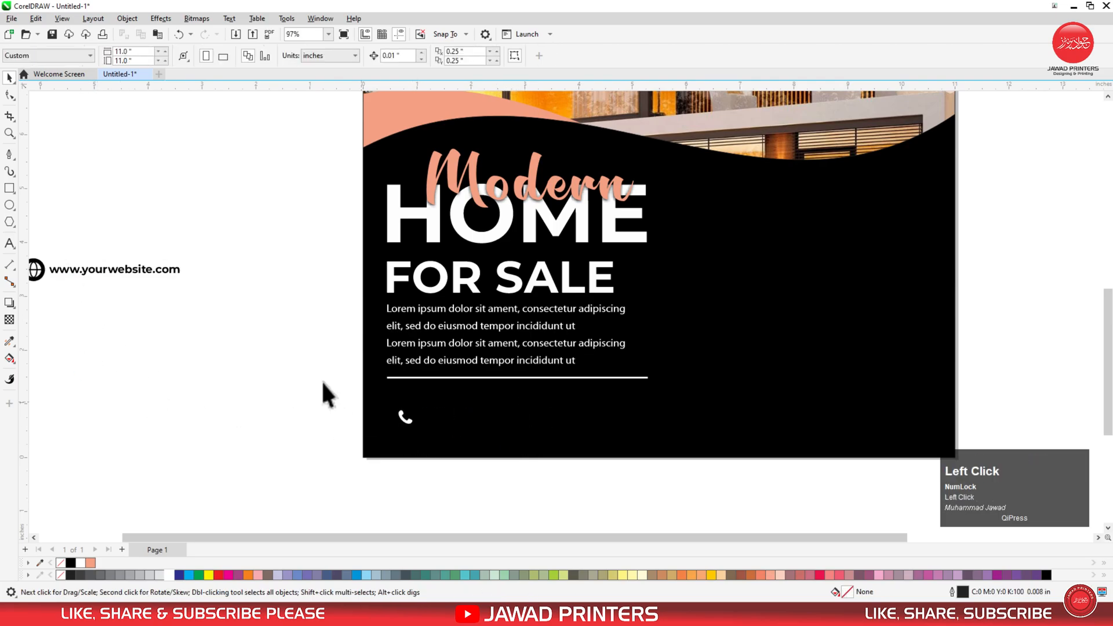
drag(132, 266, 765, 413)
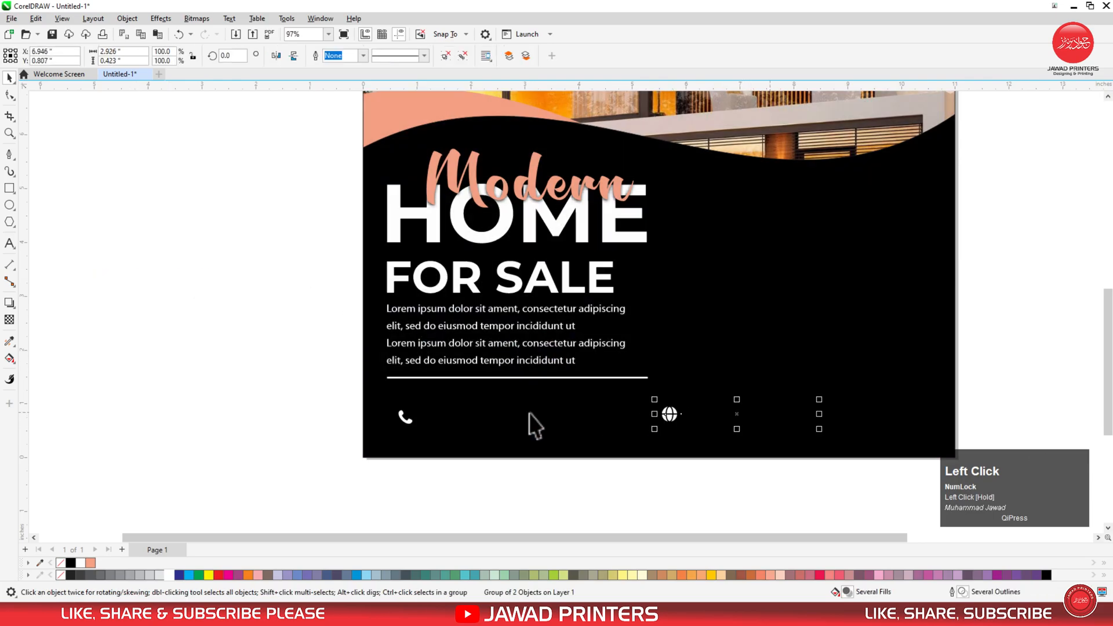
- Ungroup the phone contact and colour its circle salmon, its handset black, and its "MORE INFO" text and number white
click(423, 428)
key(ctrl+u)
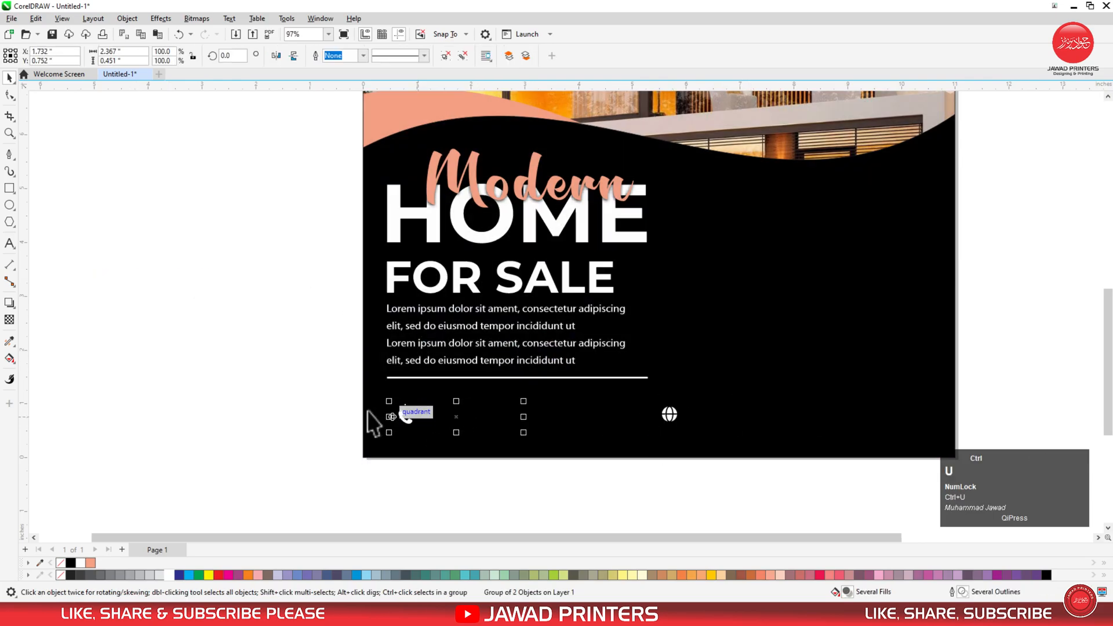
click(322, 394)
key(F2)
drag(367, 389, 563, 476)
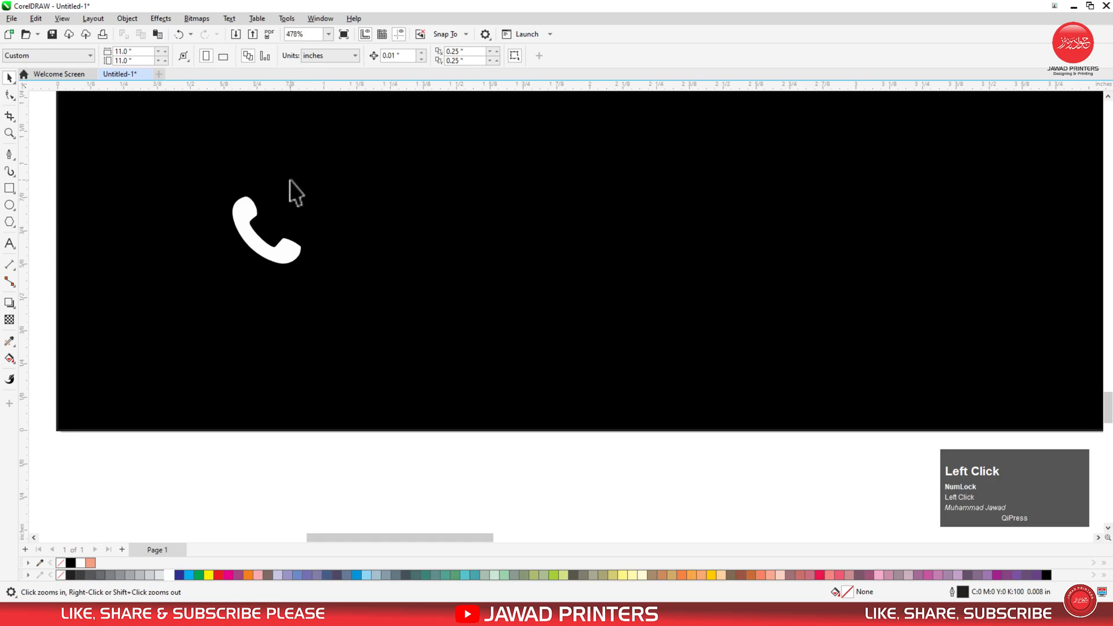
click(294, 187)
ctrl+click(290, 197)
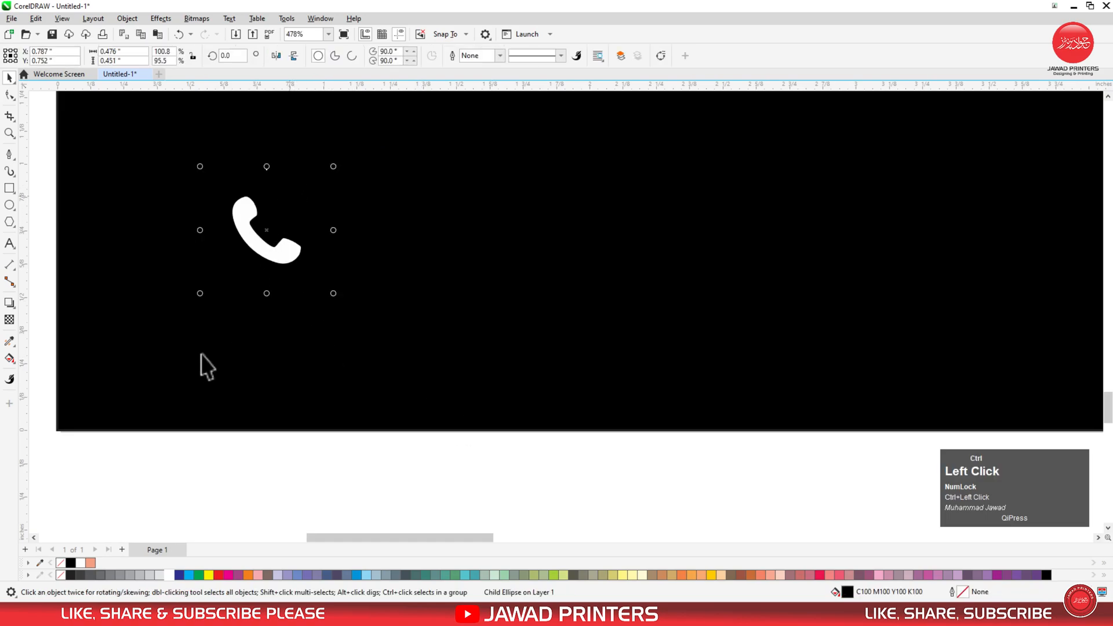
click(91, 563)
ctrl+click(266, 250)
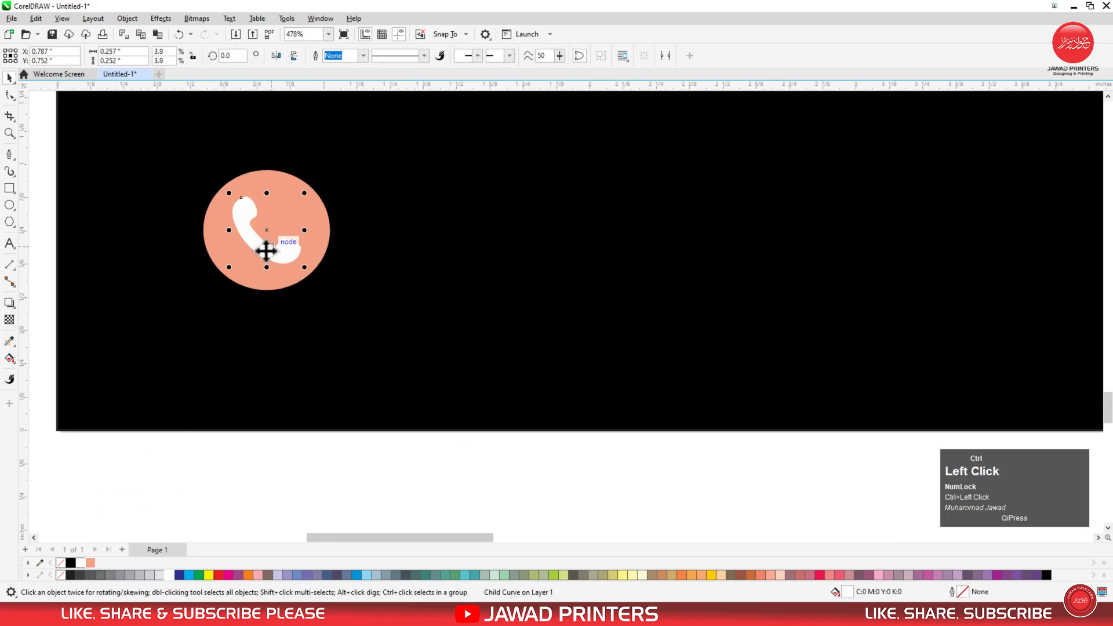
click(70, 562)
click(510, 262)
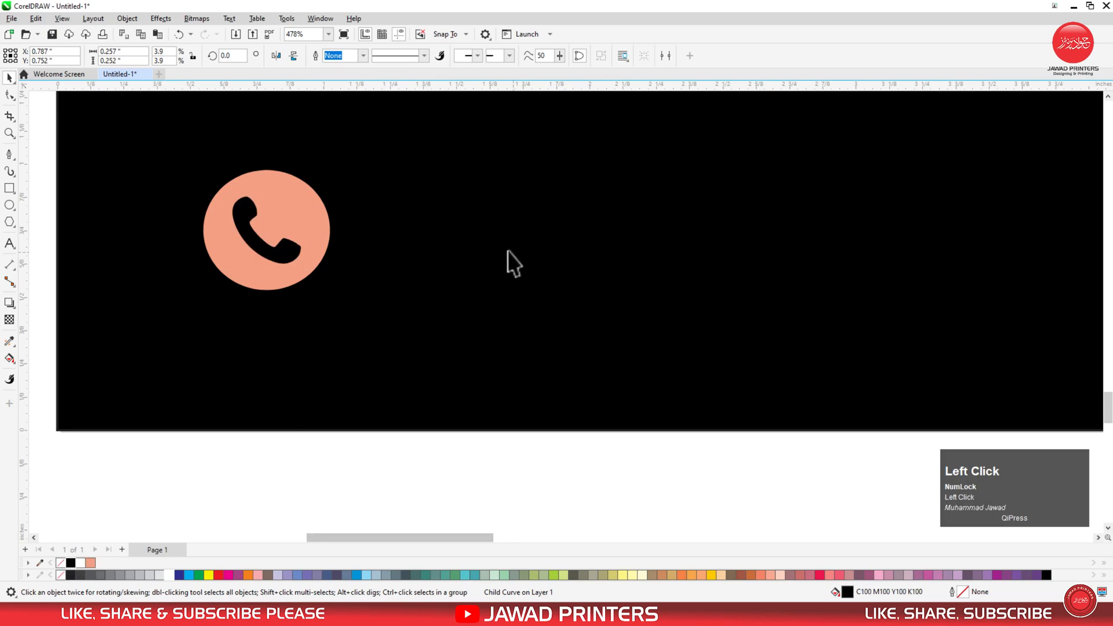
click(172, 575)
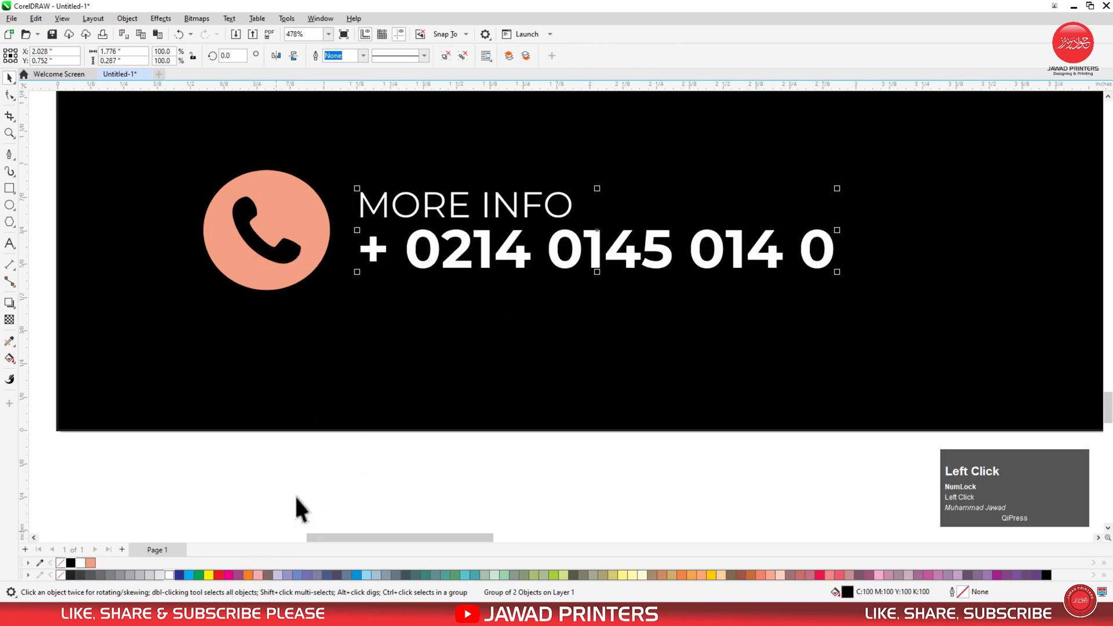
- Group the phone icon with its text and left-align the group with the divider bar
click(302, 487)
key(F3)
drag(203, 473, 685, 268)
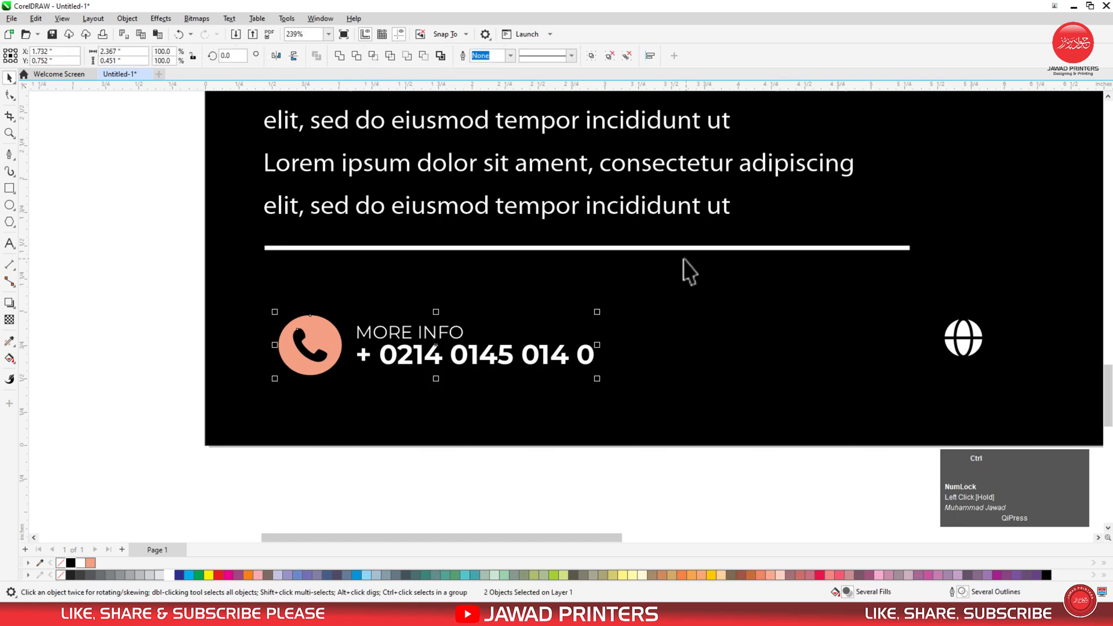
key(ctrl+g)
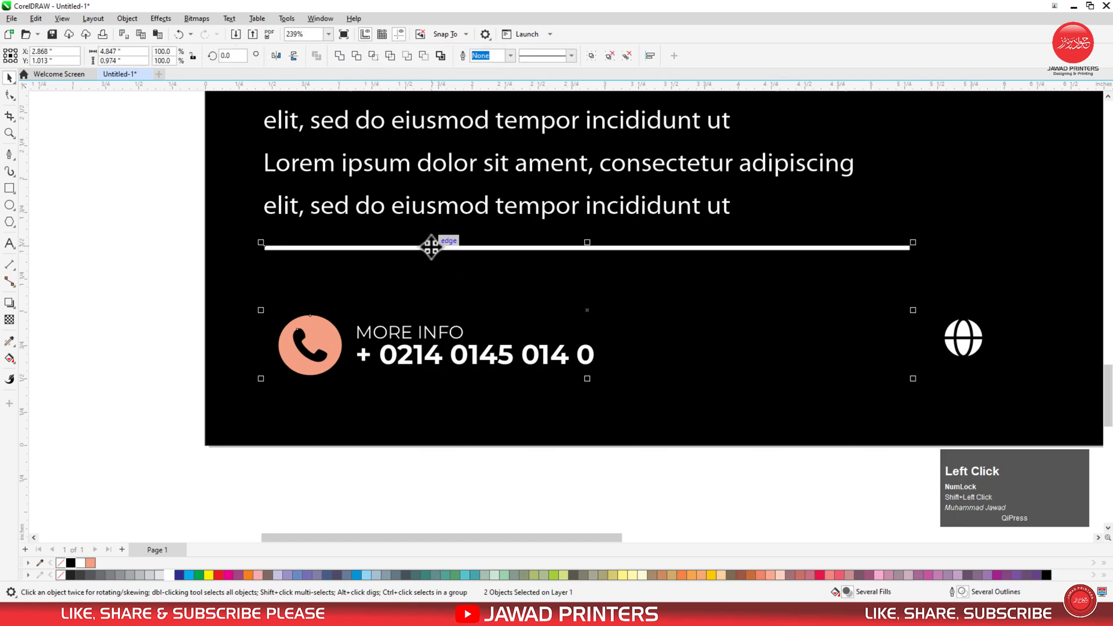
key(l)
click(748, 415)
- Move the website contact group left, closer to the phone contact, with its icon under the divider bar's right end
click(969, 341)
drag(964, 340, 930, 346)
key(F3)
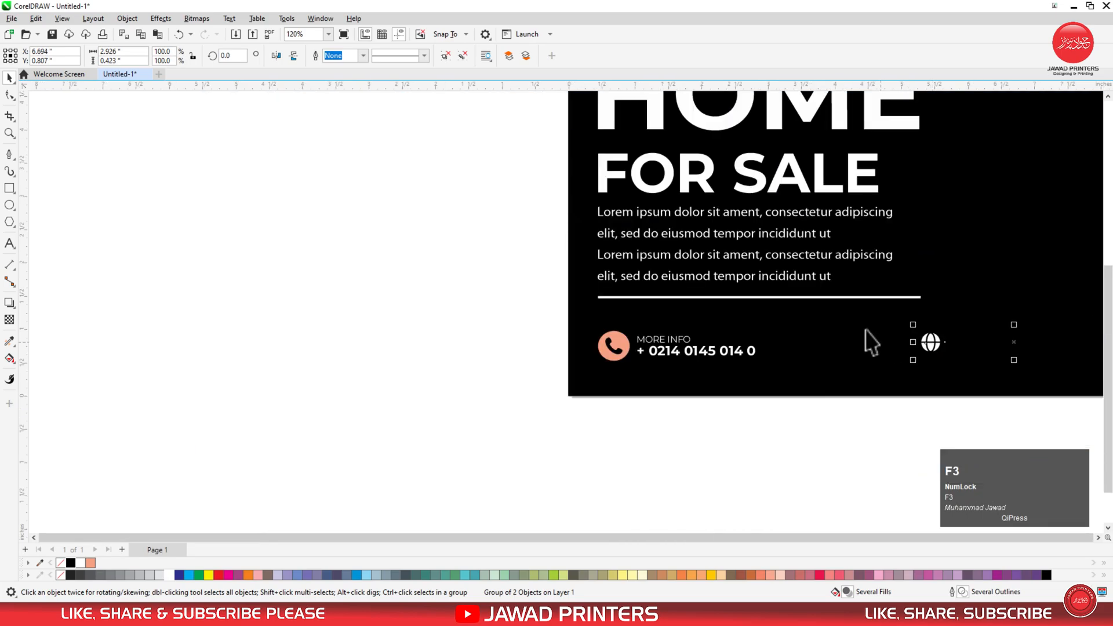
key(F3)
key(F2)
drag(844, 307, 1010, 386)
drag(666, 259, 537, 272)
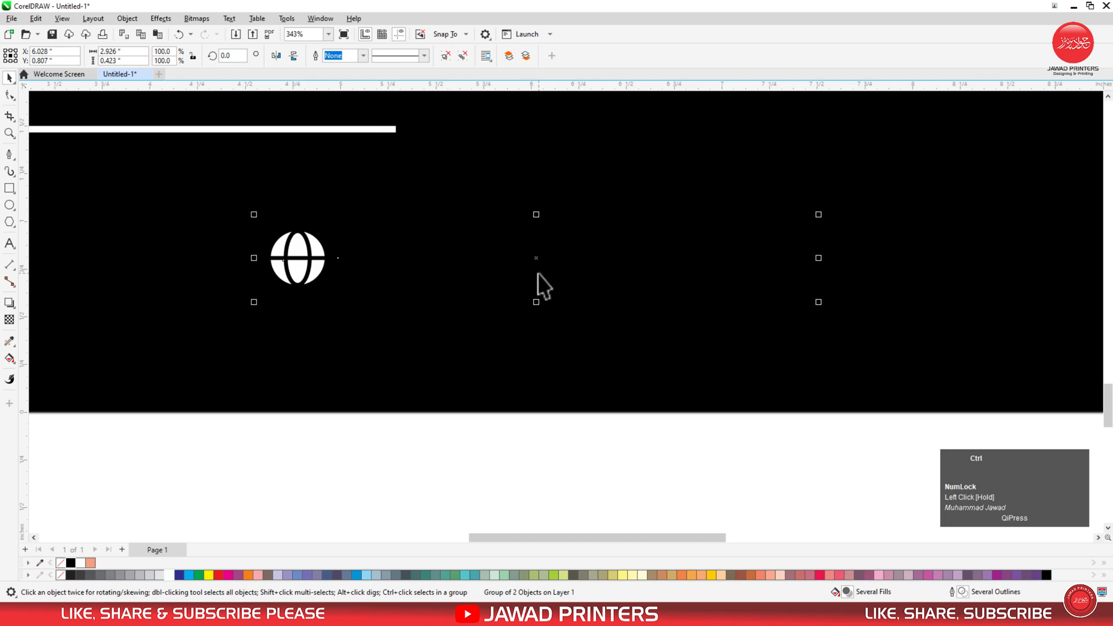
click(253, 293)
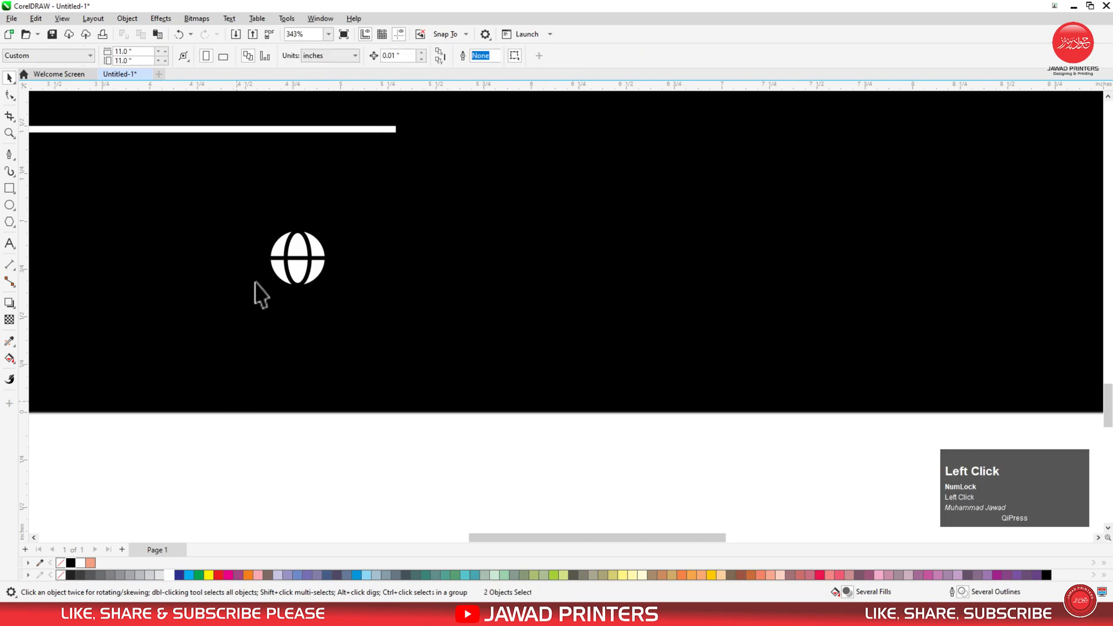
ctrl+click(282, 225)
click(90, 562)
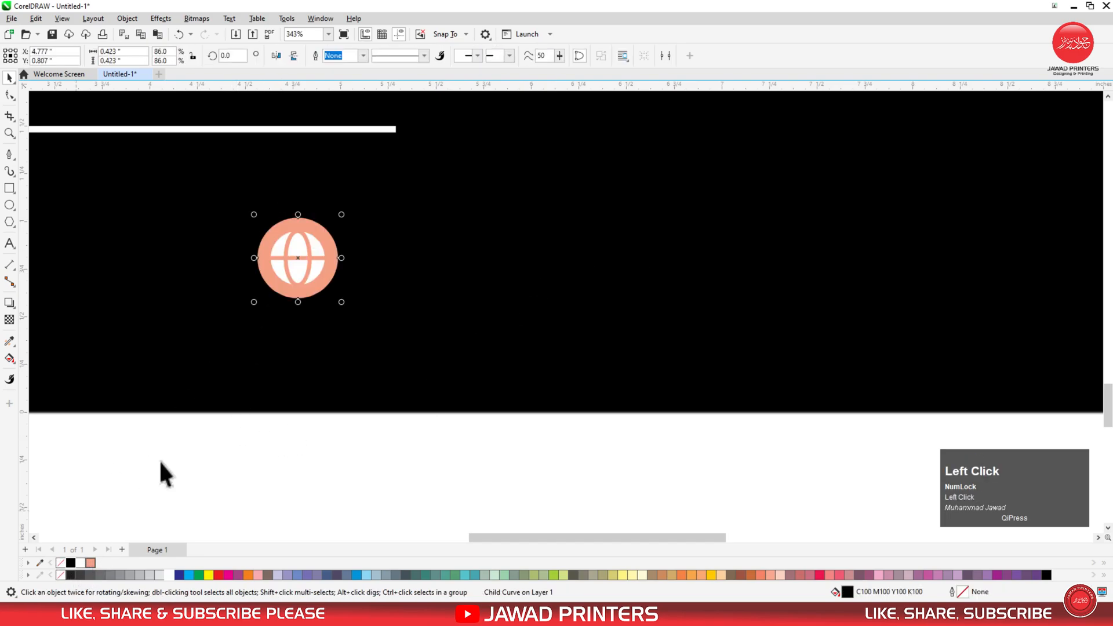
click(298, 270)
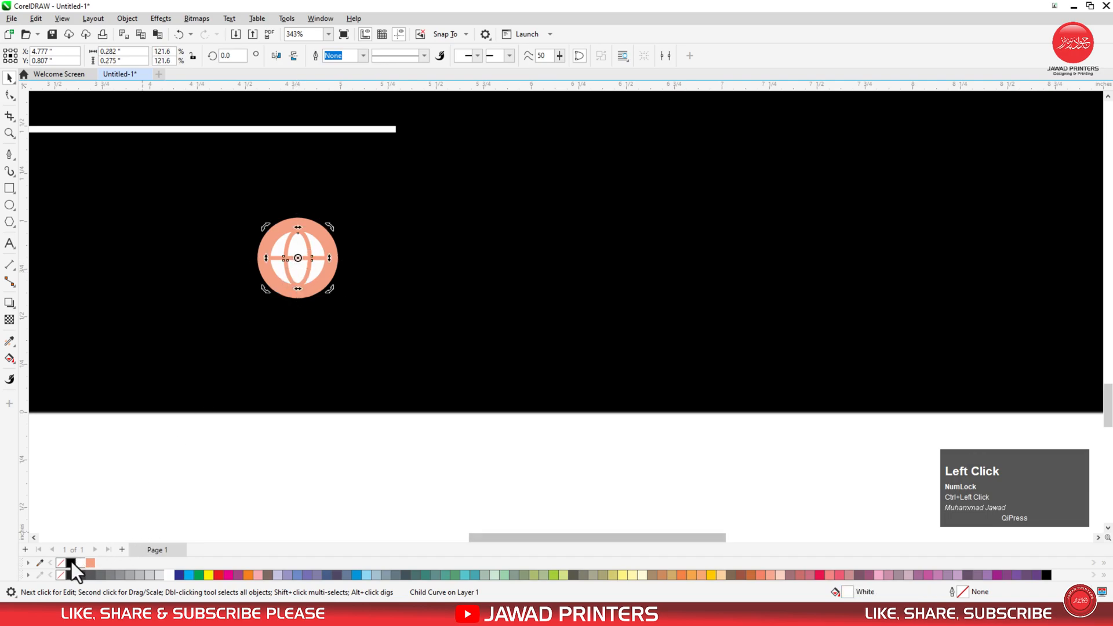
click(460, 257)
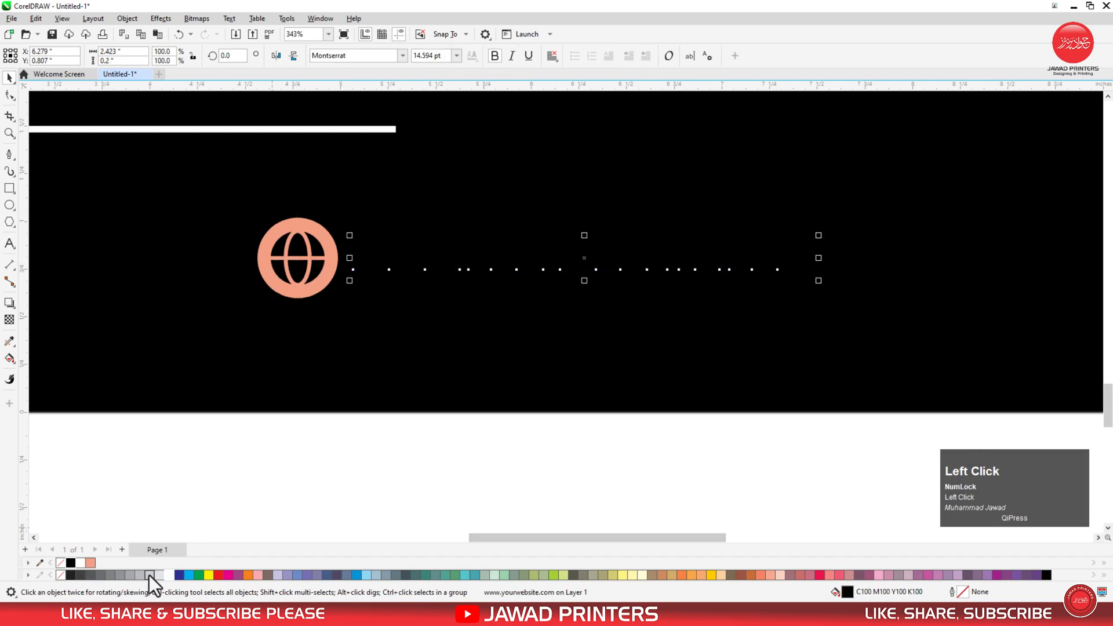
click(174, 575)
- Group the website icon with its text and centre the group horizontally on the black background
shift+click(328, 251)
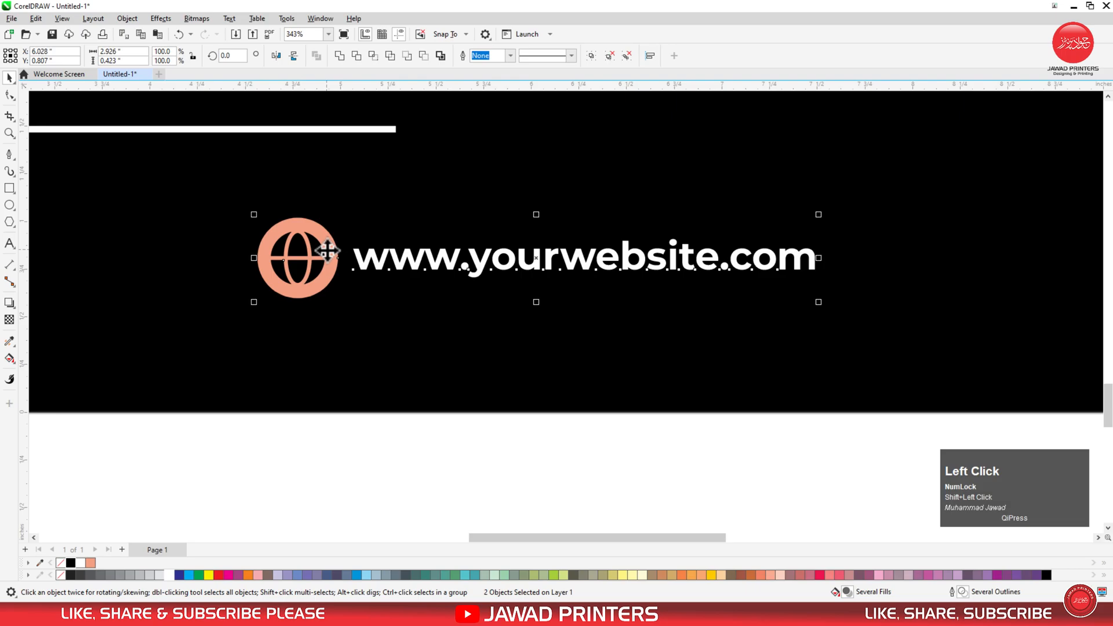
click(376, 379)
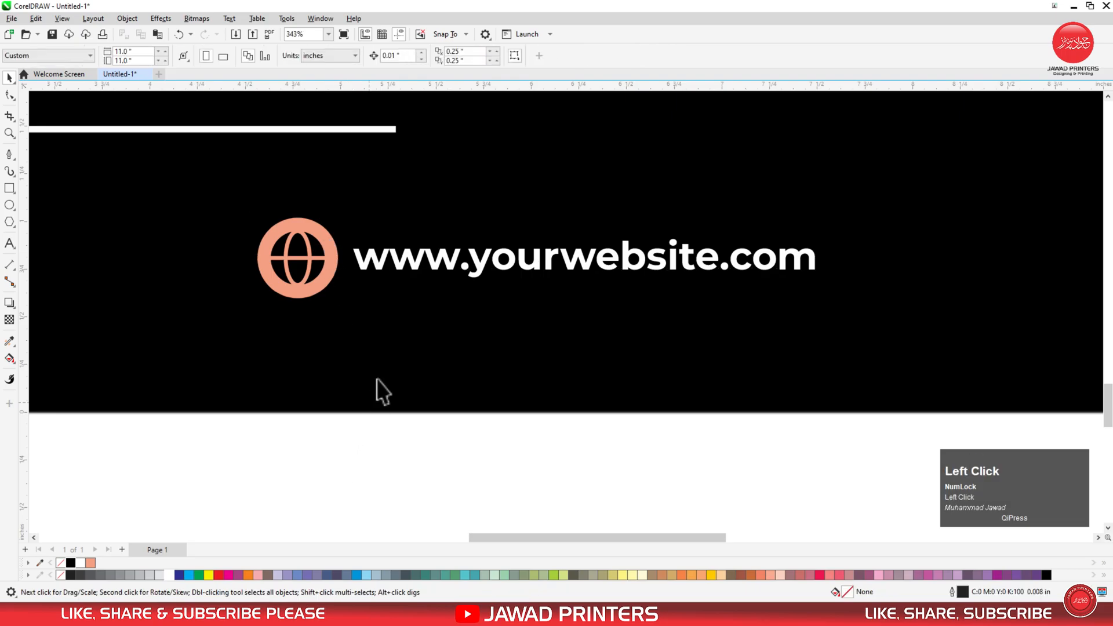
click(401, 264)
shift+click(403, 343)
key(c)
key(F3)
key(F3)
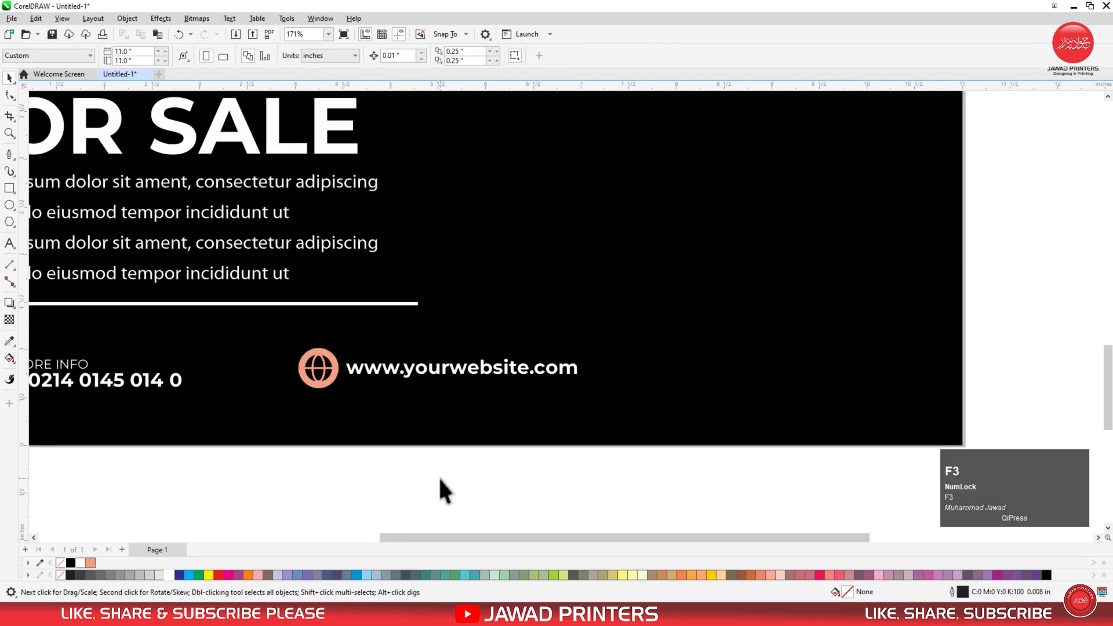
key(z)
drag(840, 145, 275, 440)
double_click(295, 326)
drag(297, 326, 595, 256)
key(ctrl+space)
drag(207, 346, 543, 291)
key(ctrl+z)
- Duplicate the "FOR SALE" text into the empty black area beside the headline and change the copy to "HOME FEATURES"
click(249, 336)
drag(386, 305, 698, 225)
right_click(697, 225)
double_click(697, 225)
key(ctrl+a)
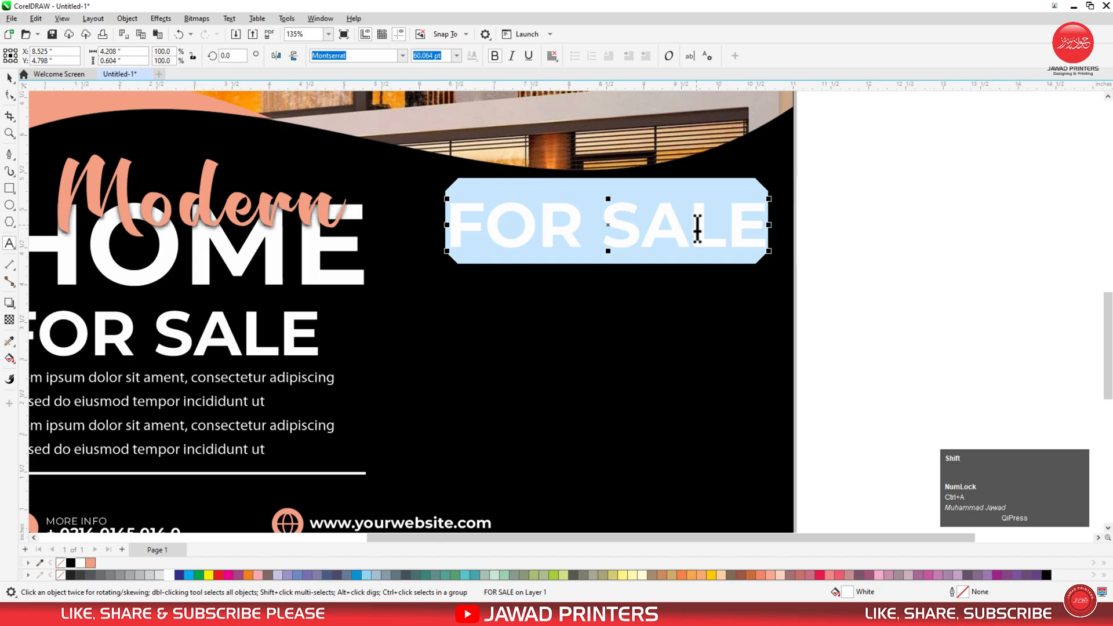
text(HOME FEATURES)
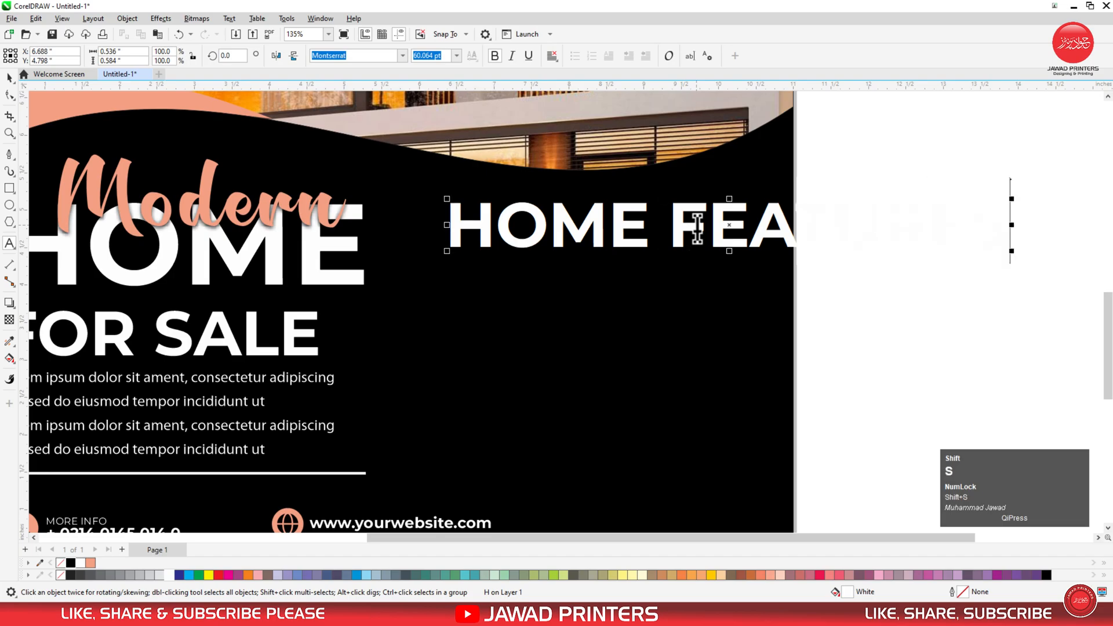
key(ctrl+space)
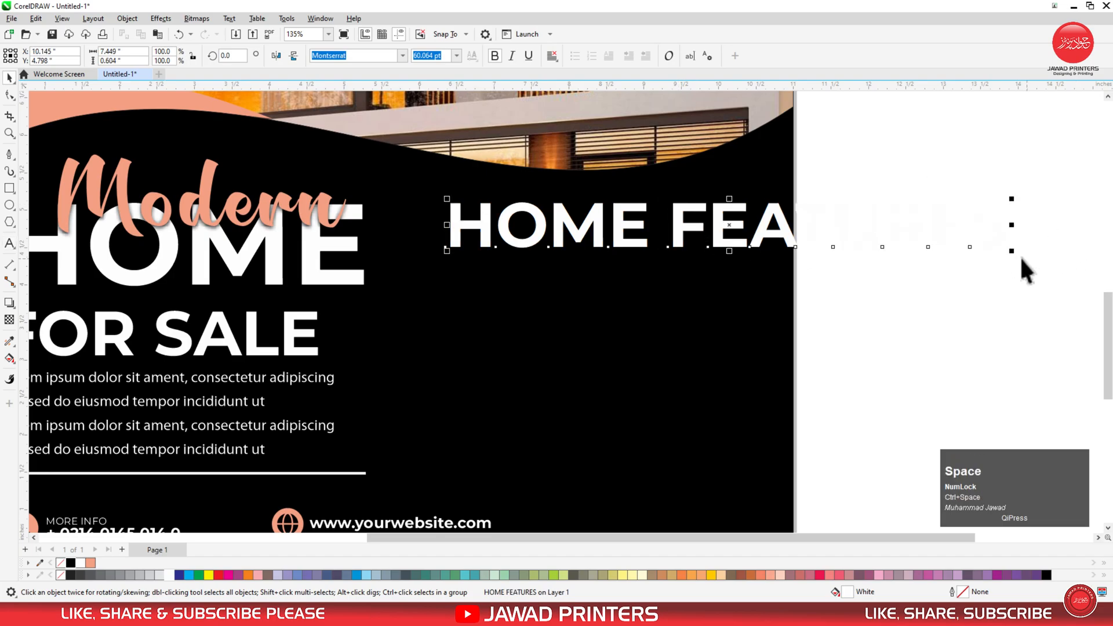
- Shrink the "HOME FEATURES" text to about 4.21 inches wide, set it in bold Myriad Pro and shift it slightly right
drag(1016, 253, 773, 235)
click(400, 55)
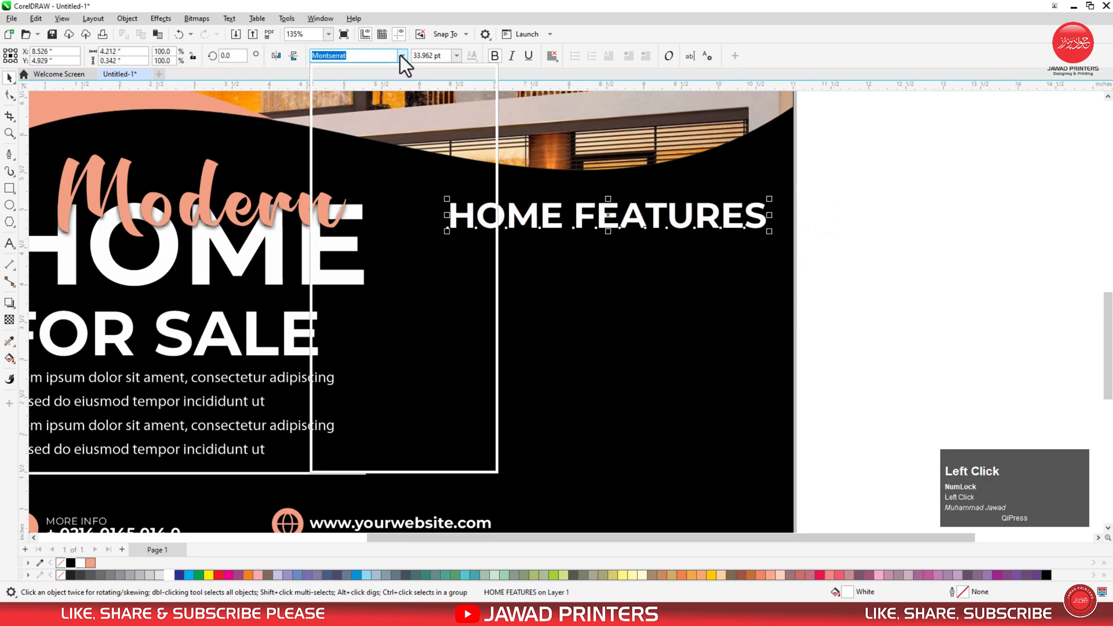
click(394, 122)
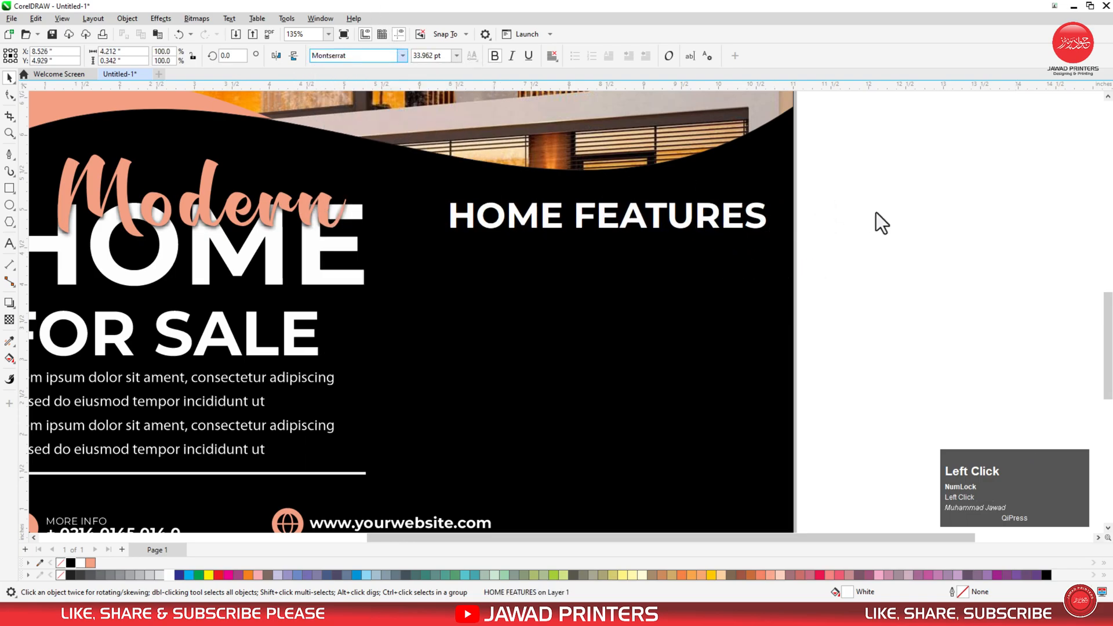
drag(683, 215, 729, 215)
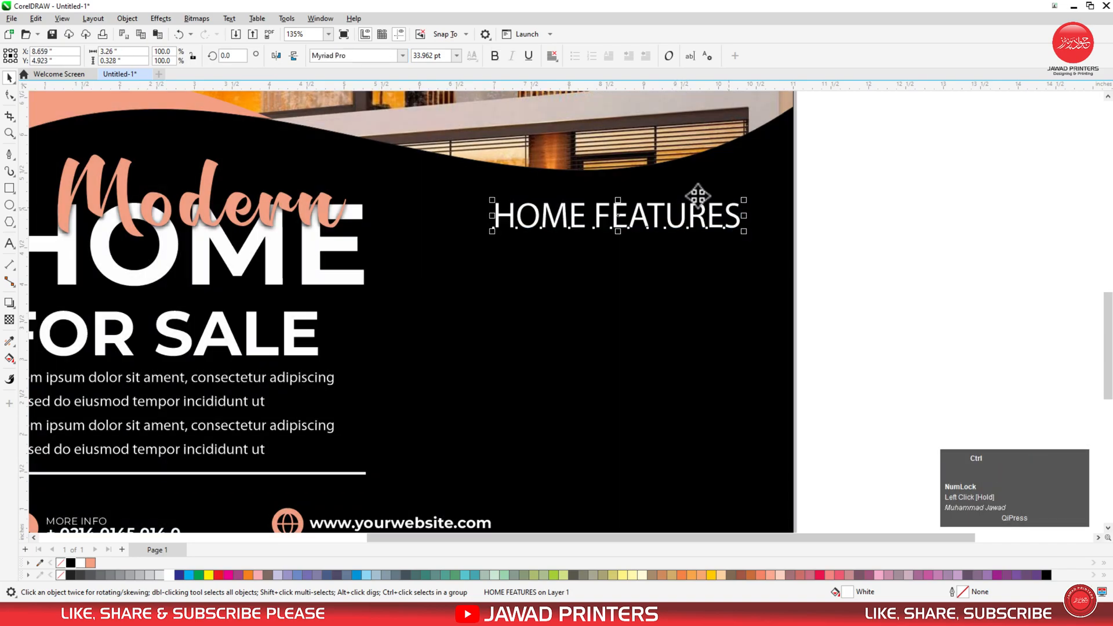
click(494, 56)
- Colour the word "HOME" in the "HOME FEATURES" heading salmon
double_click(590, 216)
drag(590, 216, 493, 215)
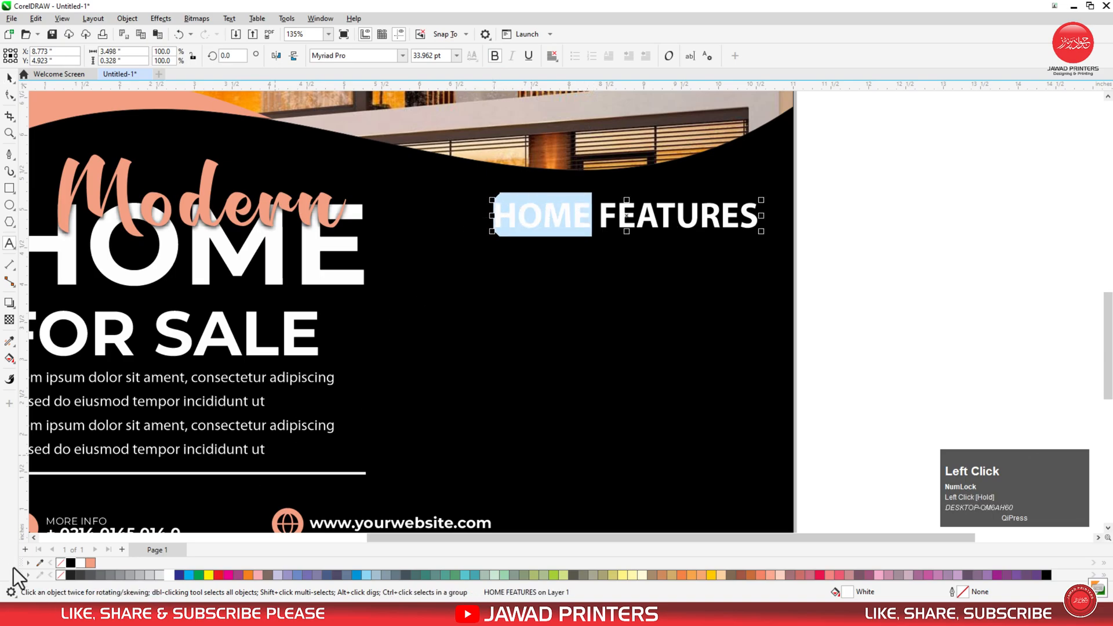
click(90, 563)
key(ctrl+space)
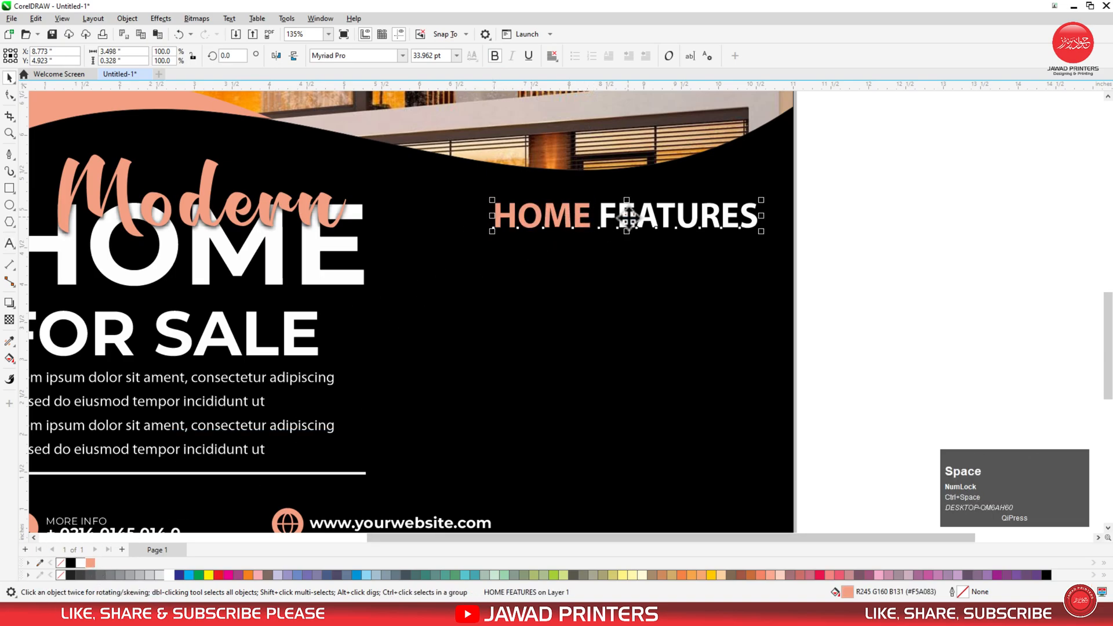
- Move the "HOME FEATURES" heading down about 0.1 inch and enlarge it to about 3.86 inches wide
drag(626, 218, 626, 224)
click(824, 193)
key(F3)
drag(893, 101, 497, 409)
click(615, 252)
key(F2)
drag(882, 173, 392, 363)
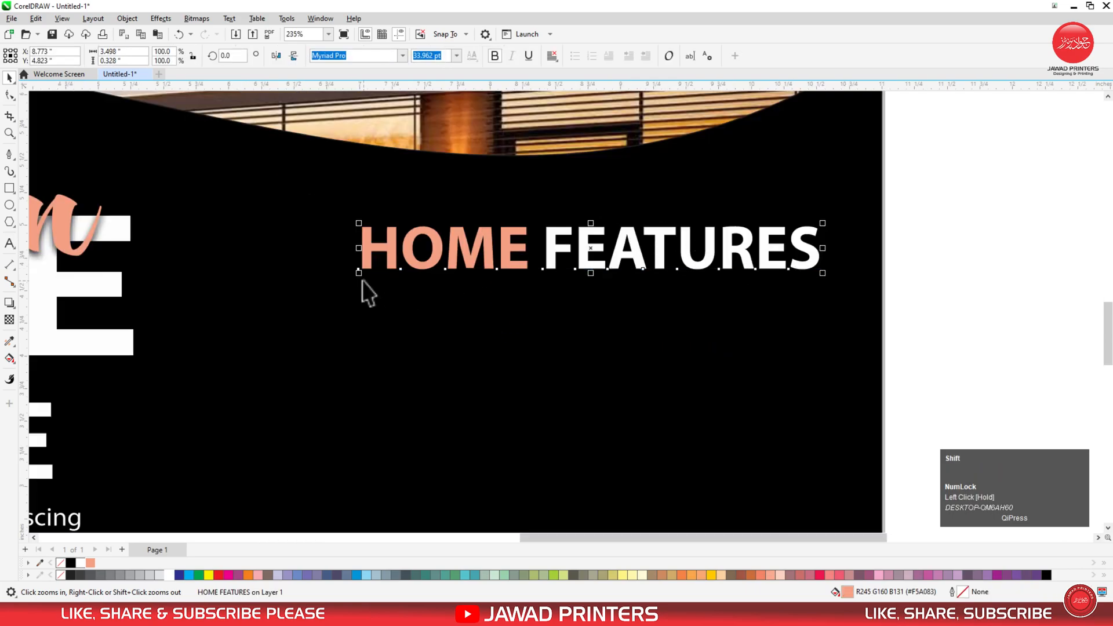
drag(360, 279, 336, 286)
- Right-align the "HOME FEATURES" heading with the social media icons above the house photo
key(F3)
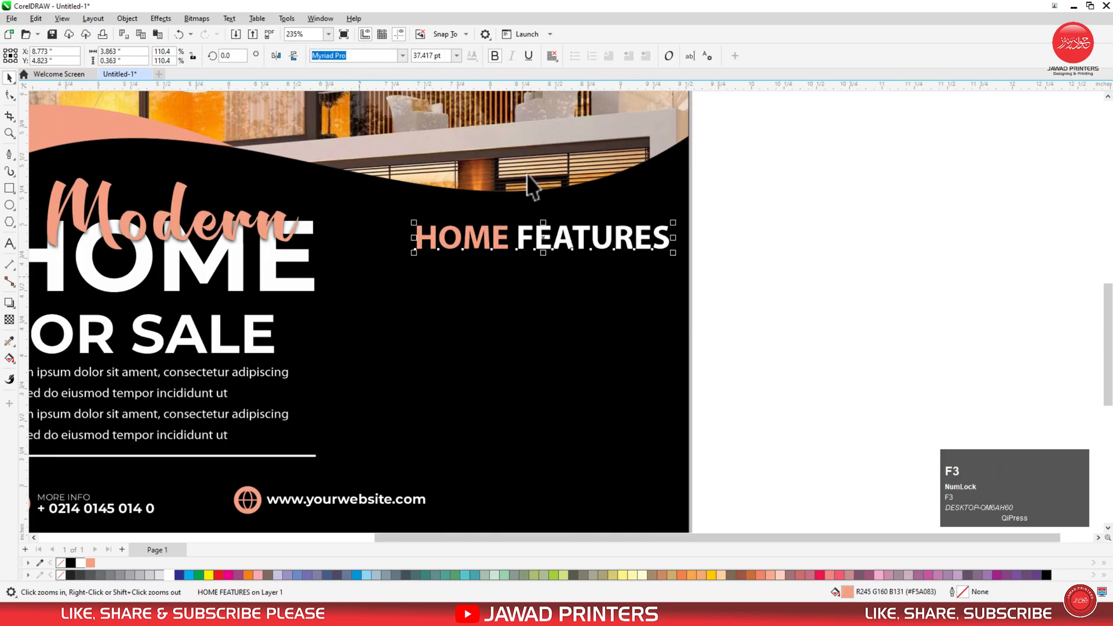
drag(708, 403, 378, 67)
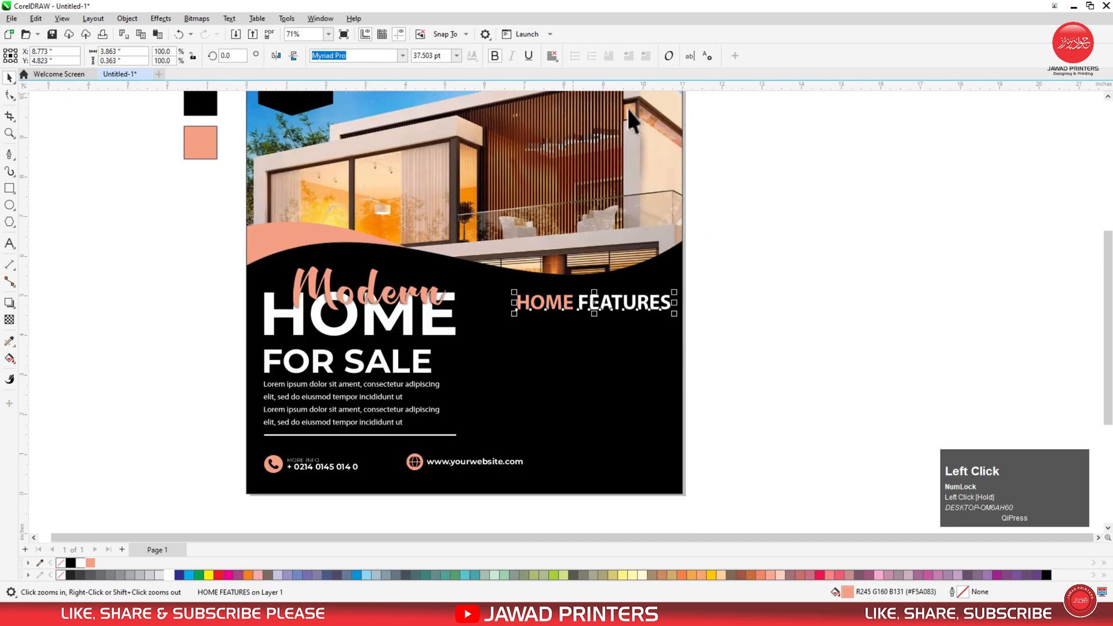
drag(753, 397, 610, 254)
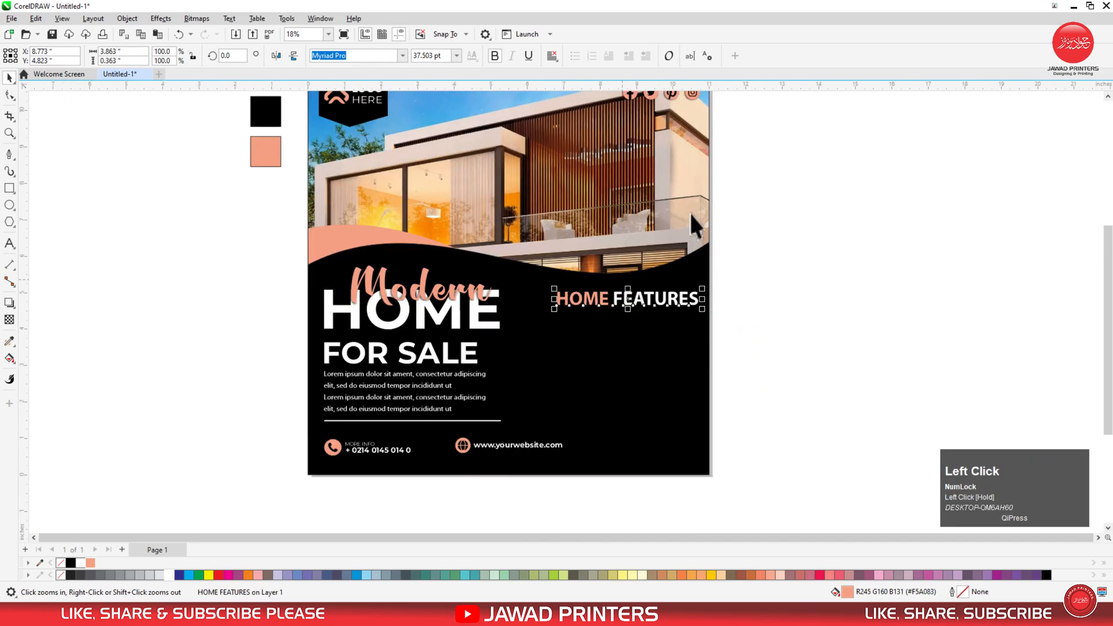
shift+click(686, 92)
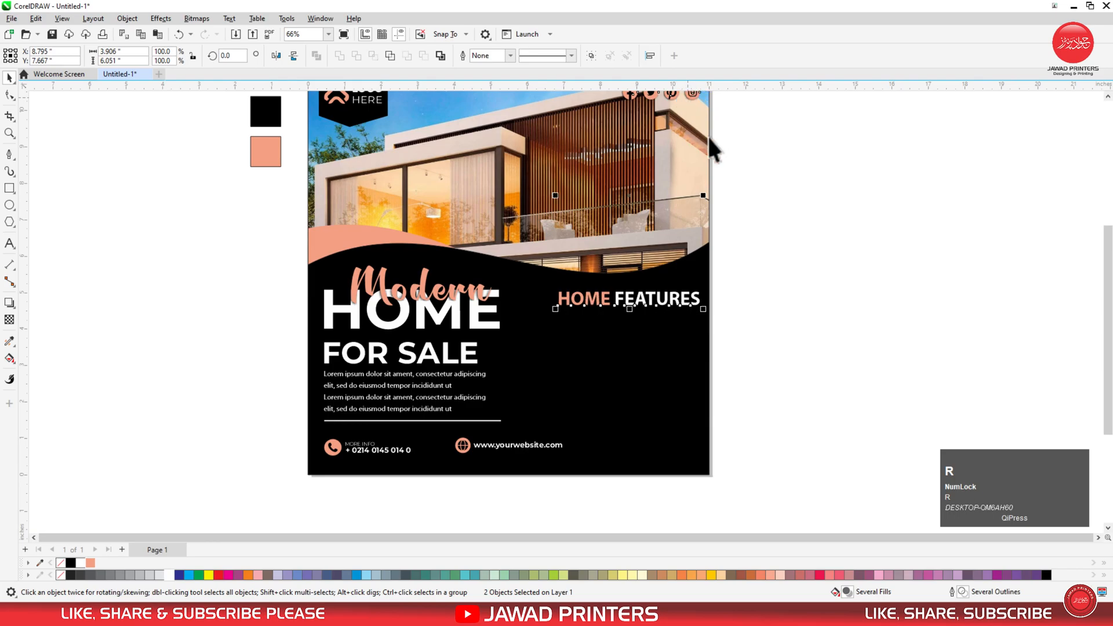
click(777, 218)
- Draw a circle about 0.18 inch in diameter below the "HOME FEATURES" heading, filled salmon with no outline
key(z)
drag(789, 230, 430, 460)
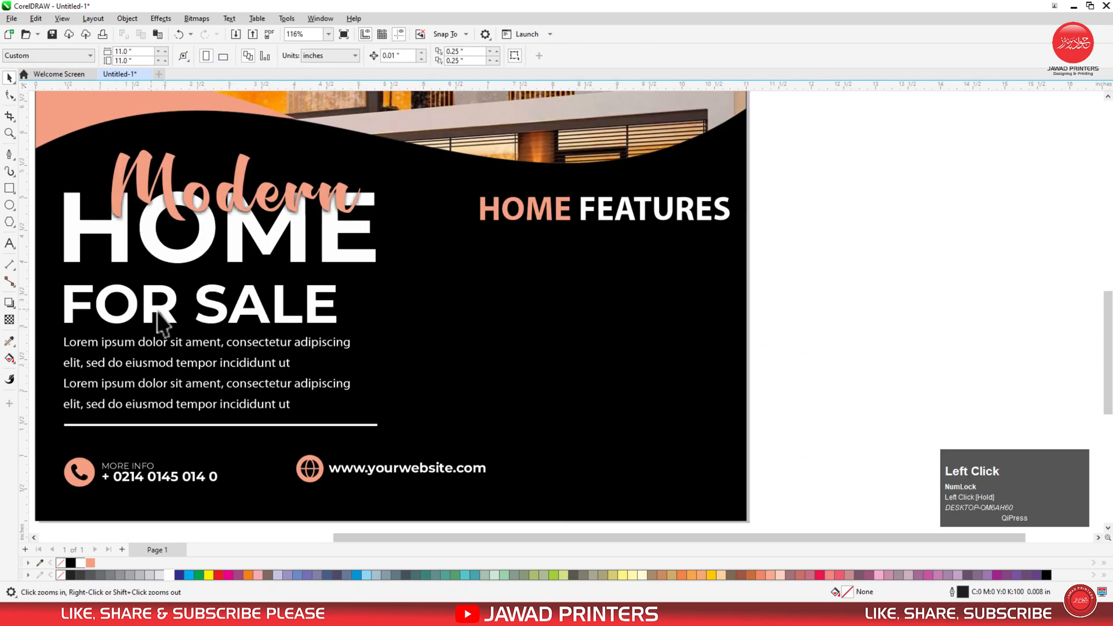
key(F3)
key(F3)
drag(467, 185, 305, 343)
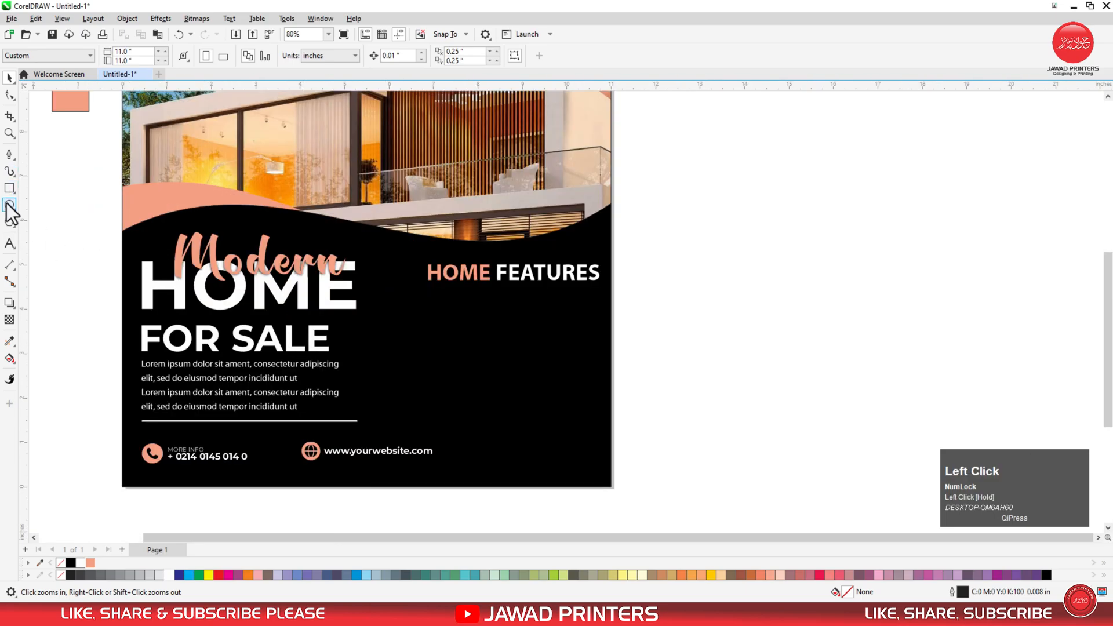
drag(615, 246, 380, 400)
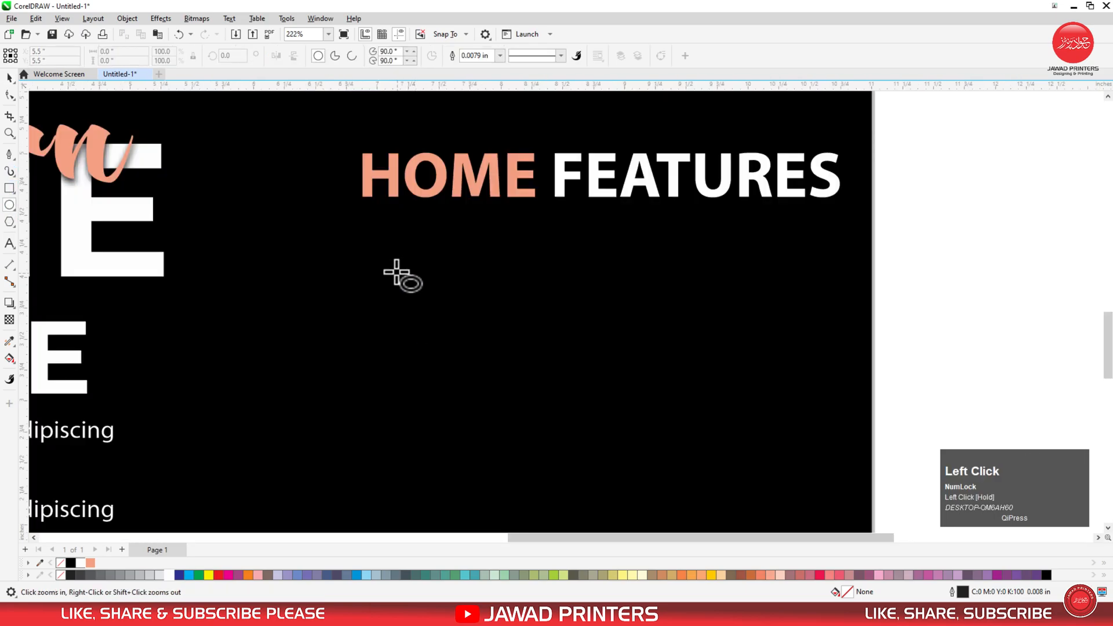
drag(380, 247, 400, 265)
key(space)
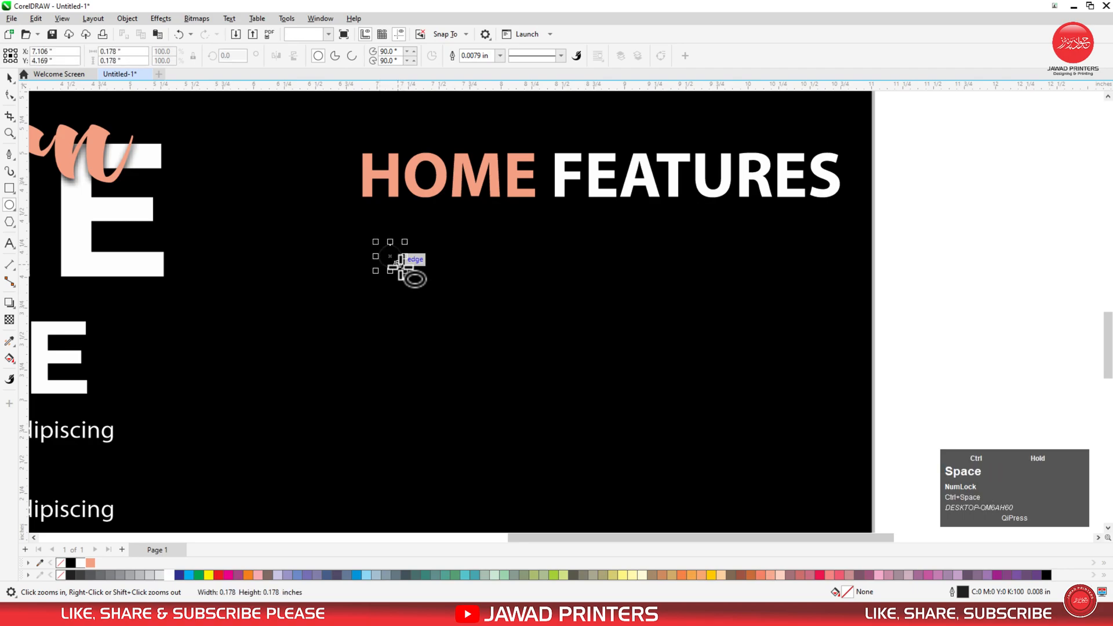
click(90, 563)
right_click(61, 563)
- Shrink the bullet circle slightly and left-align it with the "HOME FEATURES" heading
shift+click(387, 178)
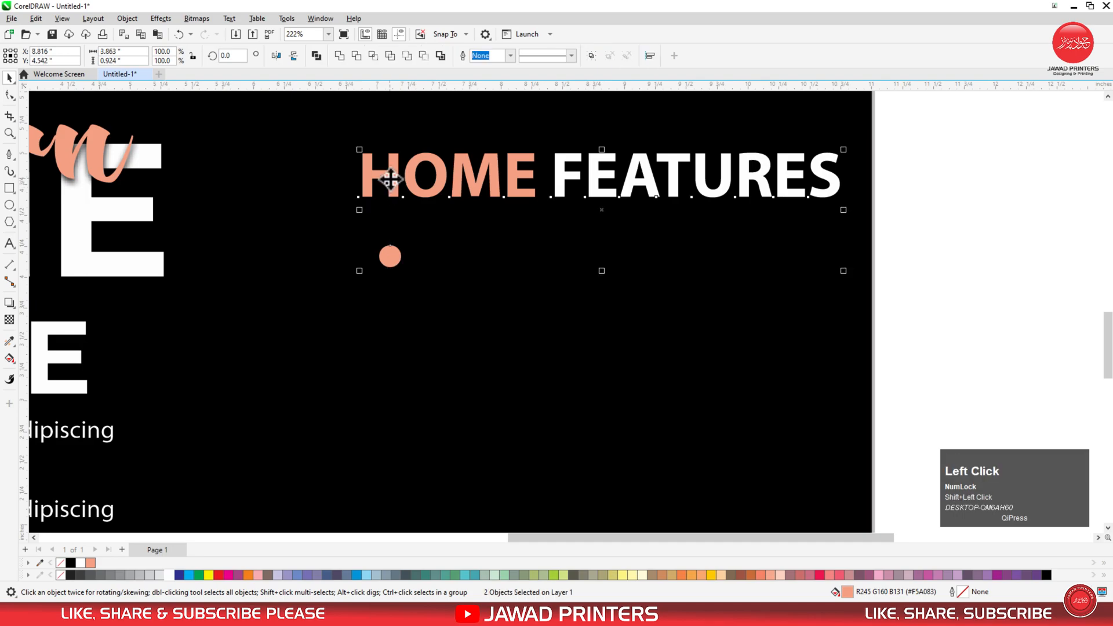
key(l)
click(866, 211)
key(F2)
drag(449, 225, 344, 278)
click(335, 322)
key(F3)
key(F3)
key(F3)
drag(295, 320, 291, 321)
shift+click(289, 246)
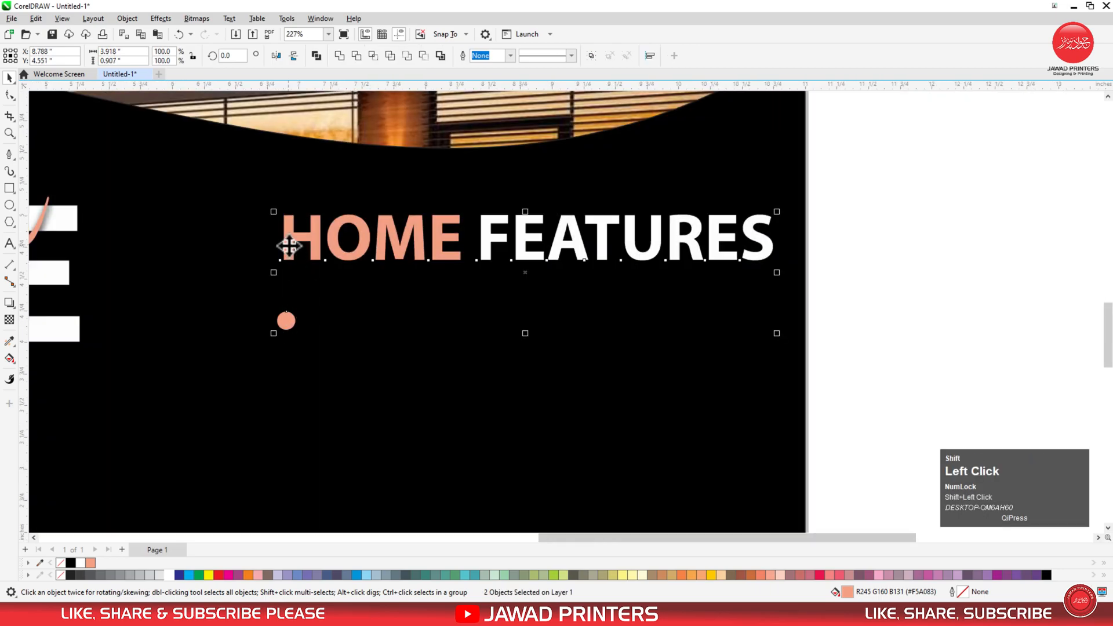
click(889, 266)
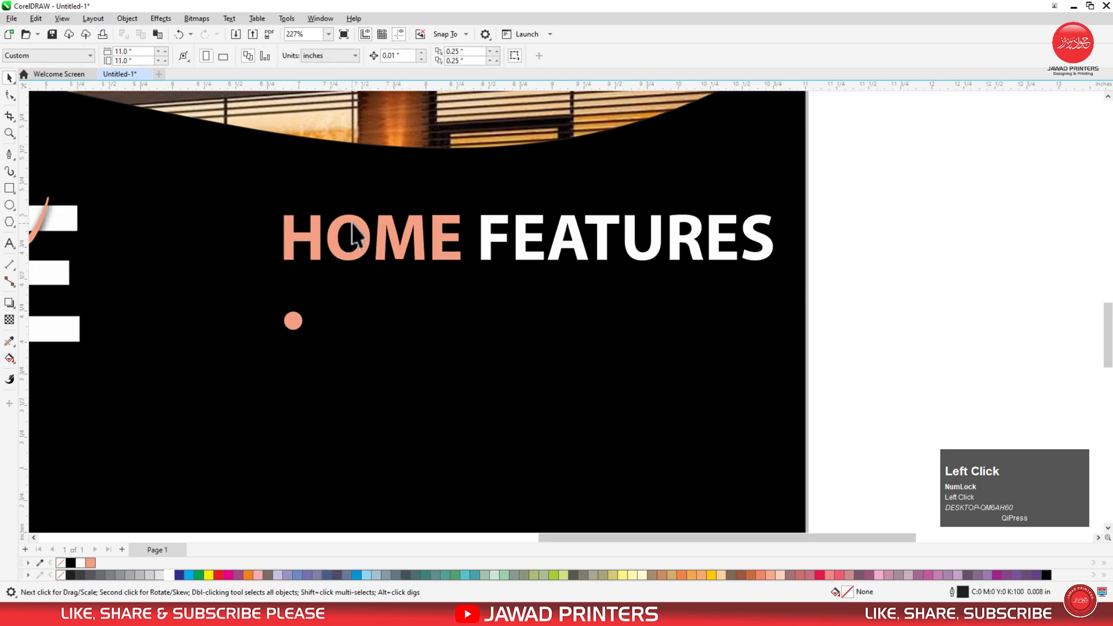
- Copy the "HOME FEATURES" heading to beside the bullet circle and colour the whole copy white
drag(352, 218, 411, 297)
right_click(411, 298)
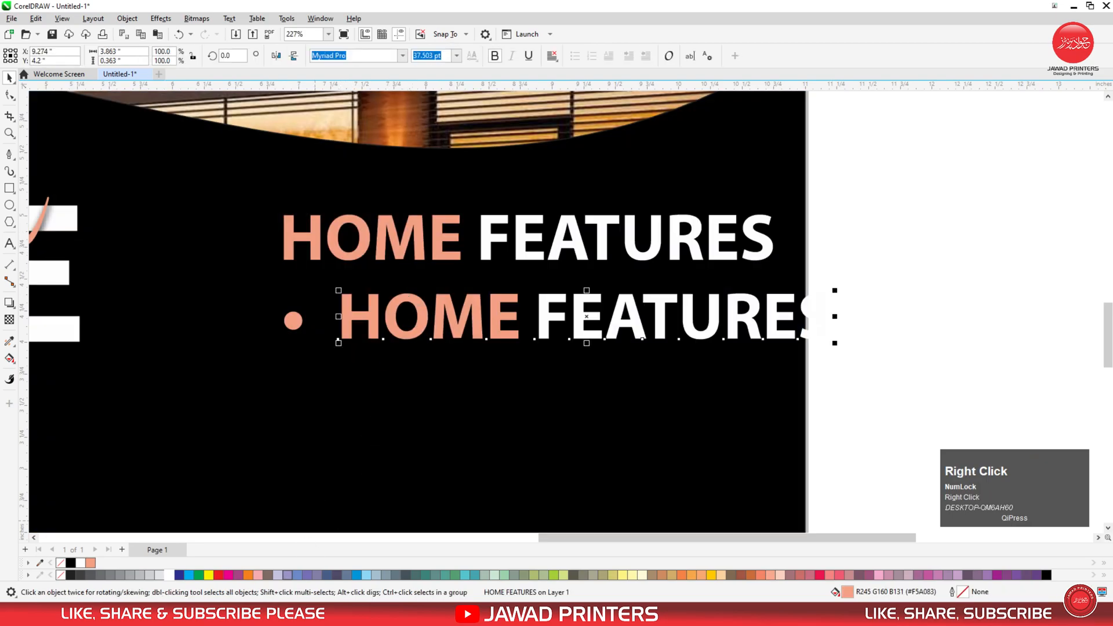
click(168, 574)
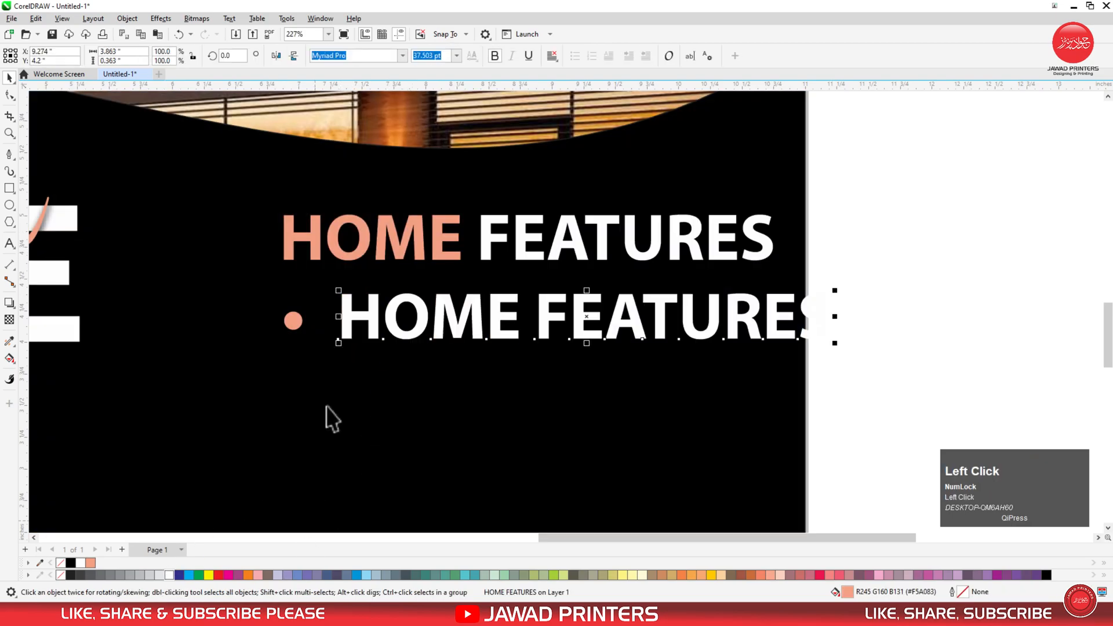
- Replace the copied heading text beside the bullet circle with "4 Modern Bedrooms"
double_click(385, 309)
key(ctrl+a)
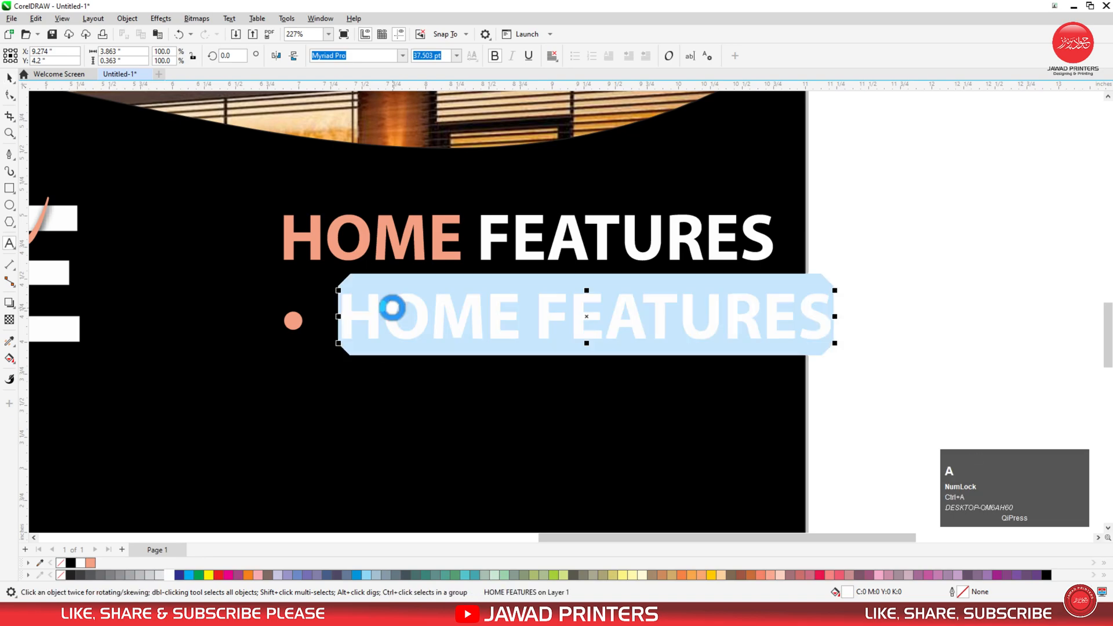
text(4)
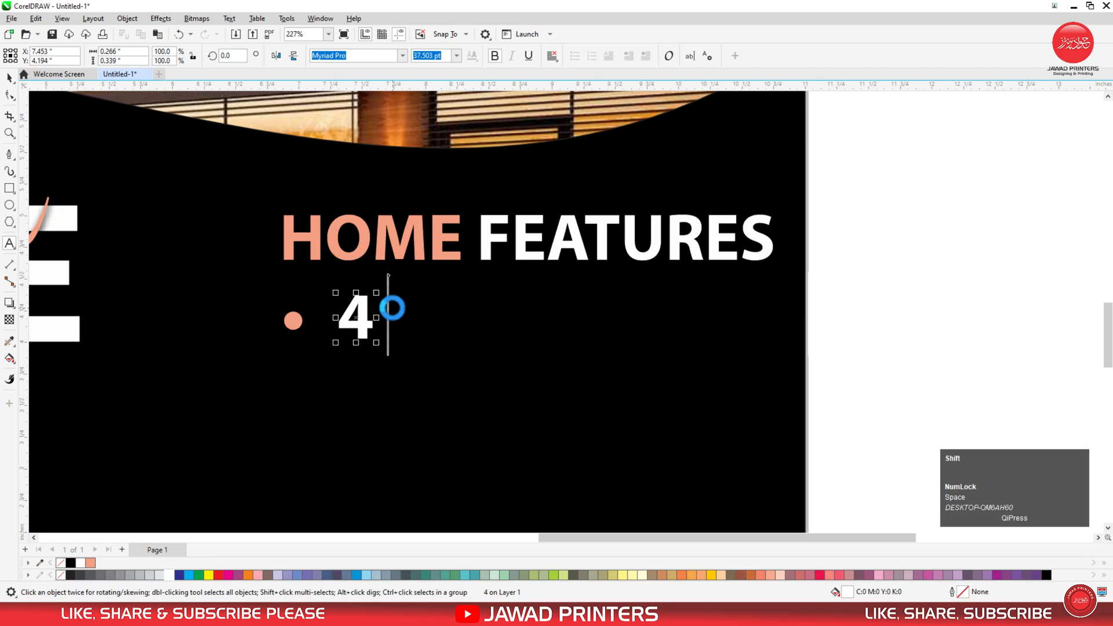
text( M)
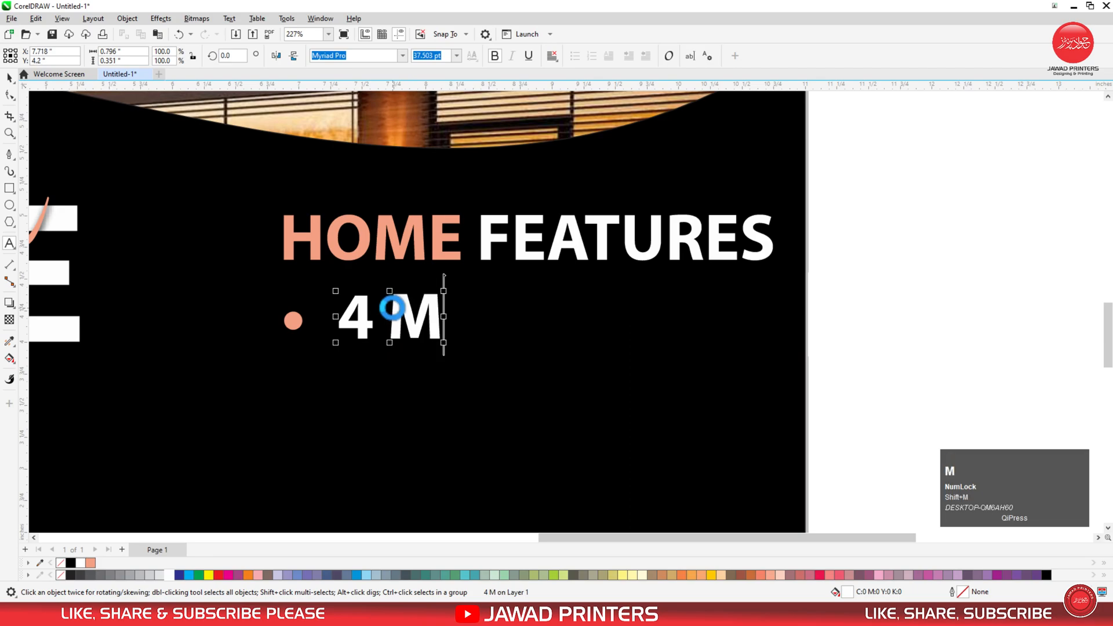
text(or)
key(BackSpace)
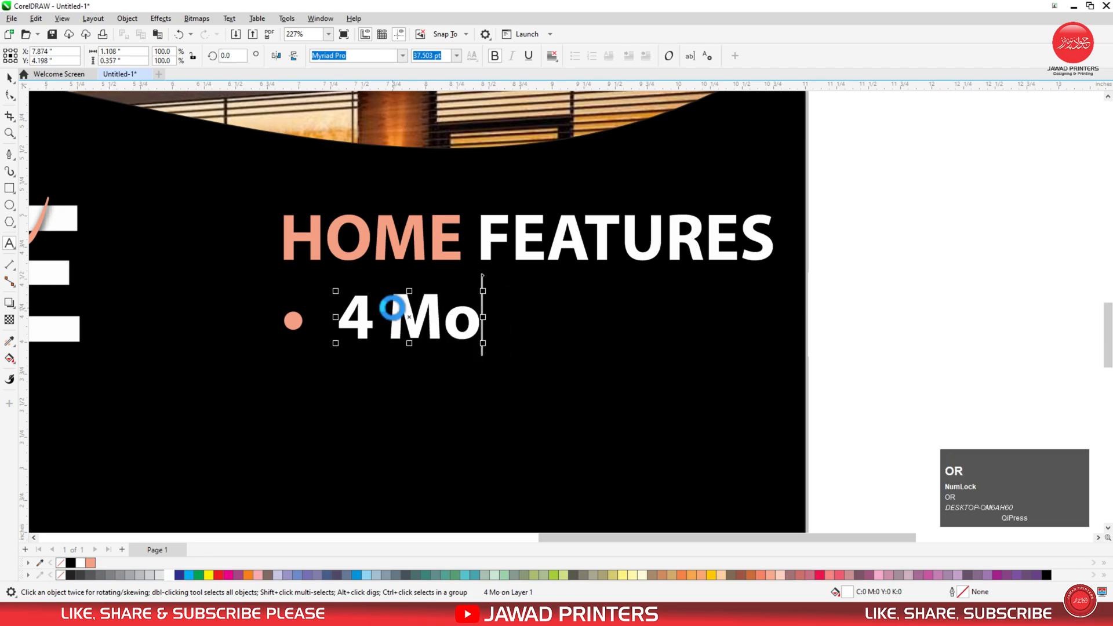
text(dern )
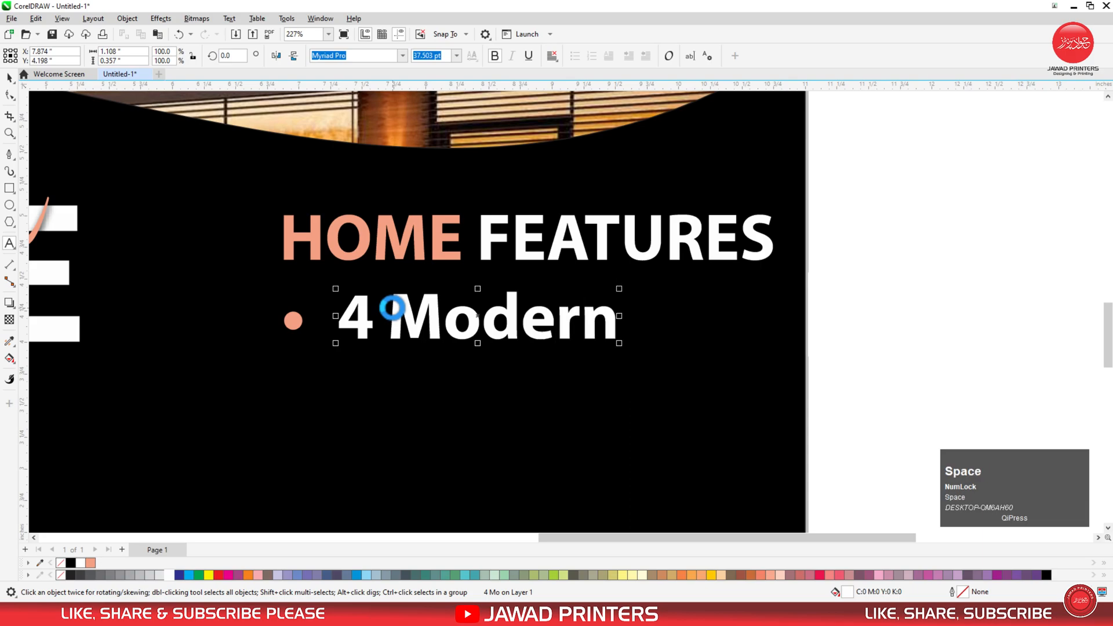
text(Bed)
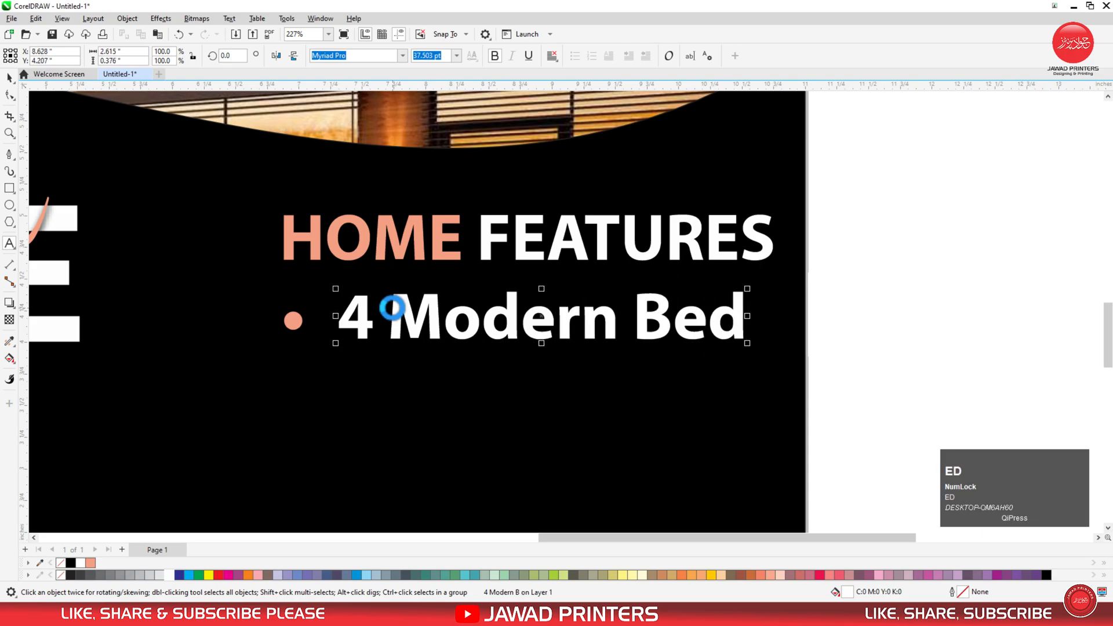
text(rooms)
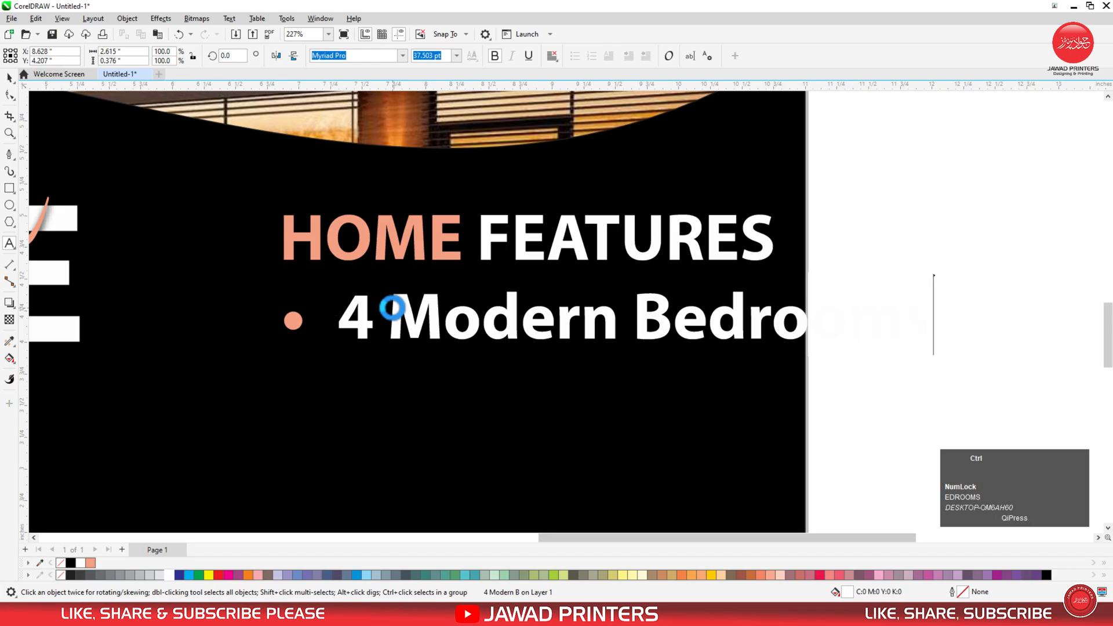
key(ctrl+space)
- Set the "4 Modern Bedrooms" text in bold Montserrat at 12 pt
click(403, 56)
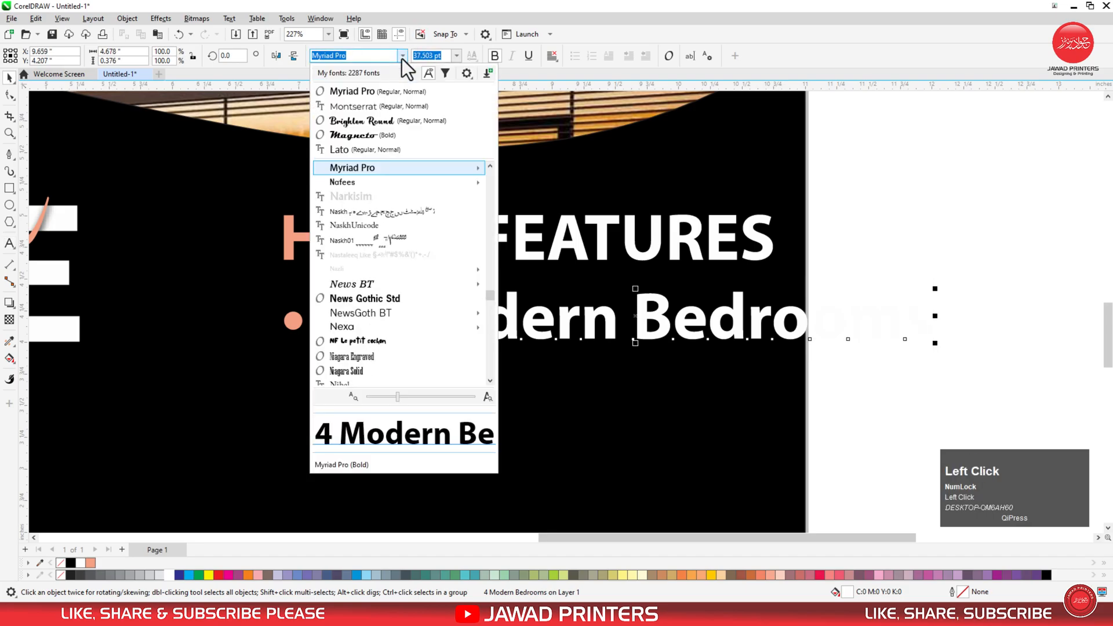
click(377, 106)
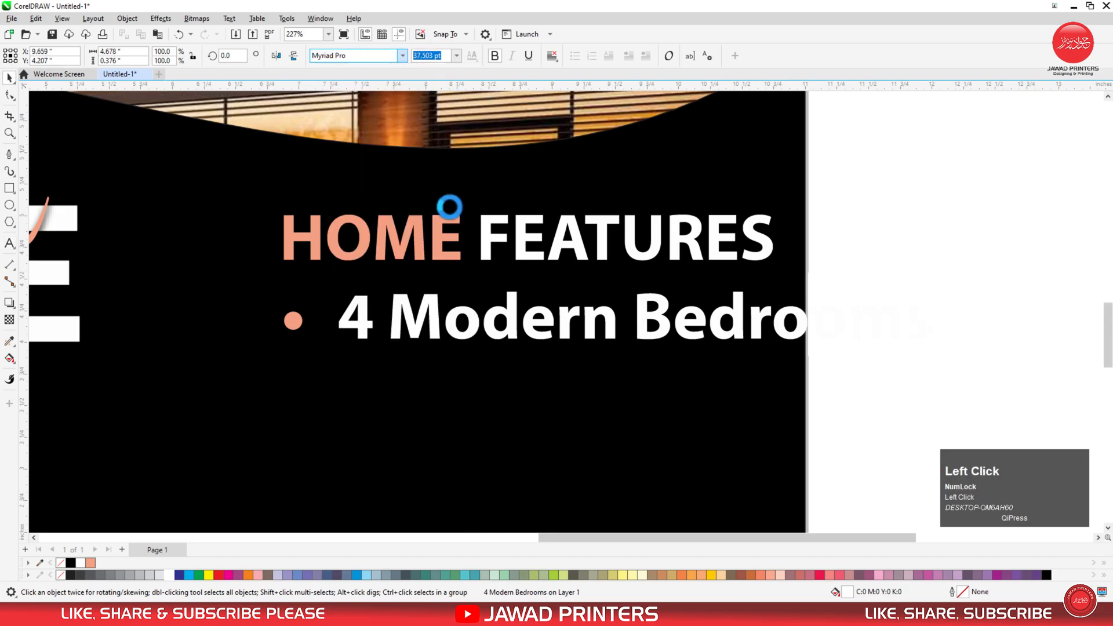
click(494, 56)
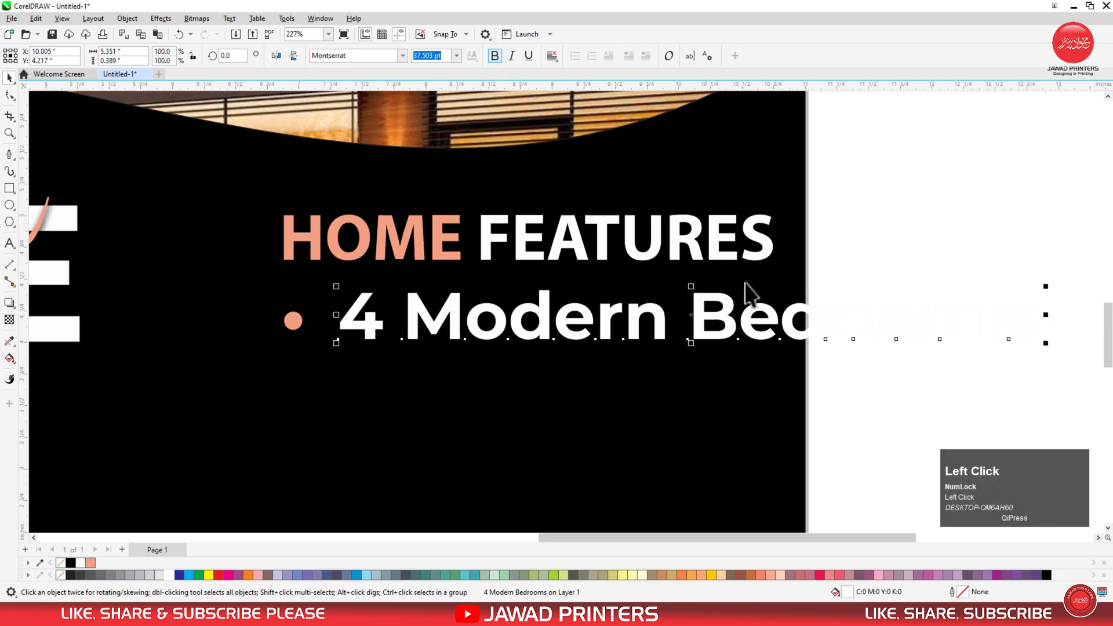
drag(1049, 346, 600, 347)
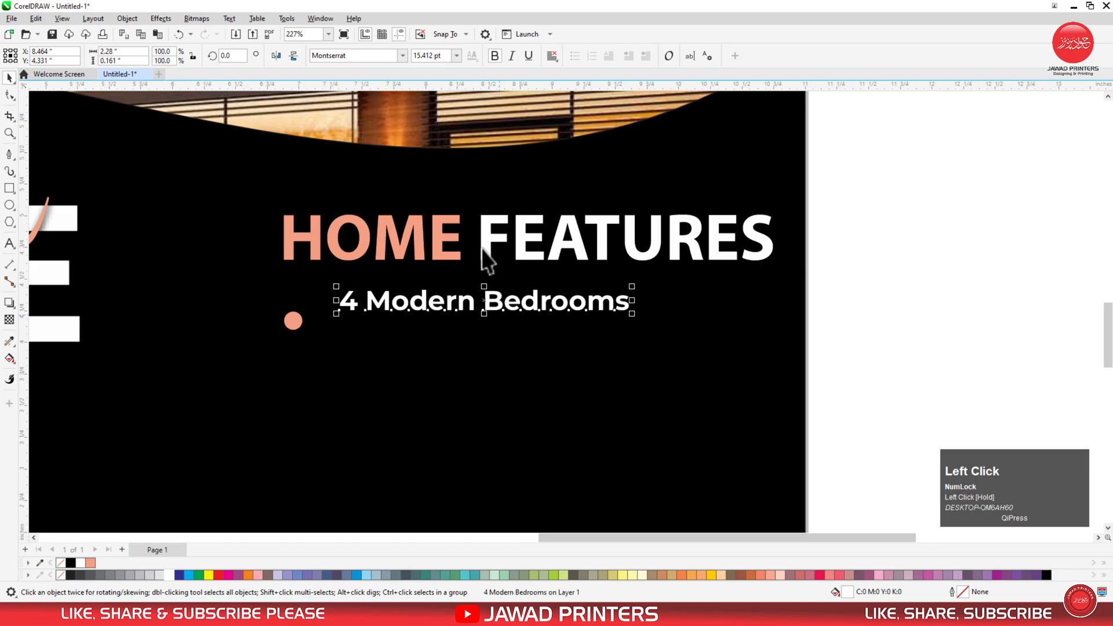
text(1)
key(Return)
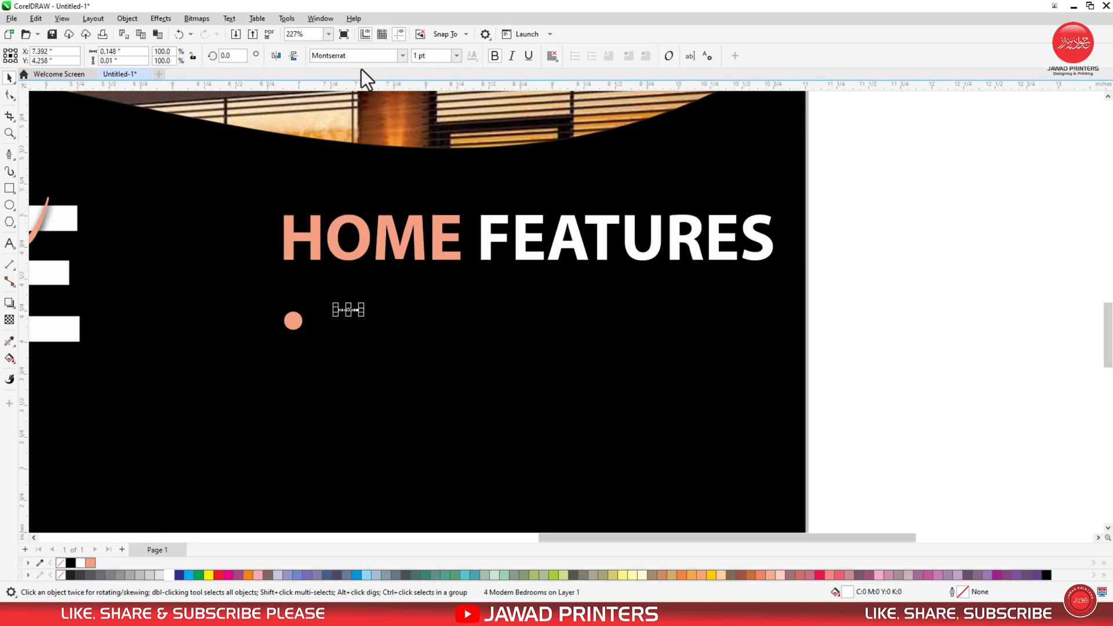
click(443, 56)
text(12)
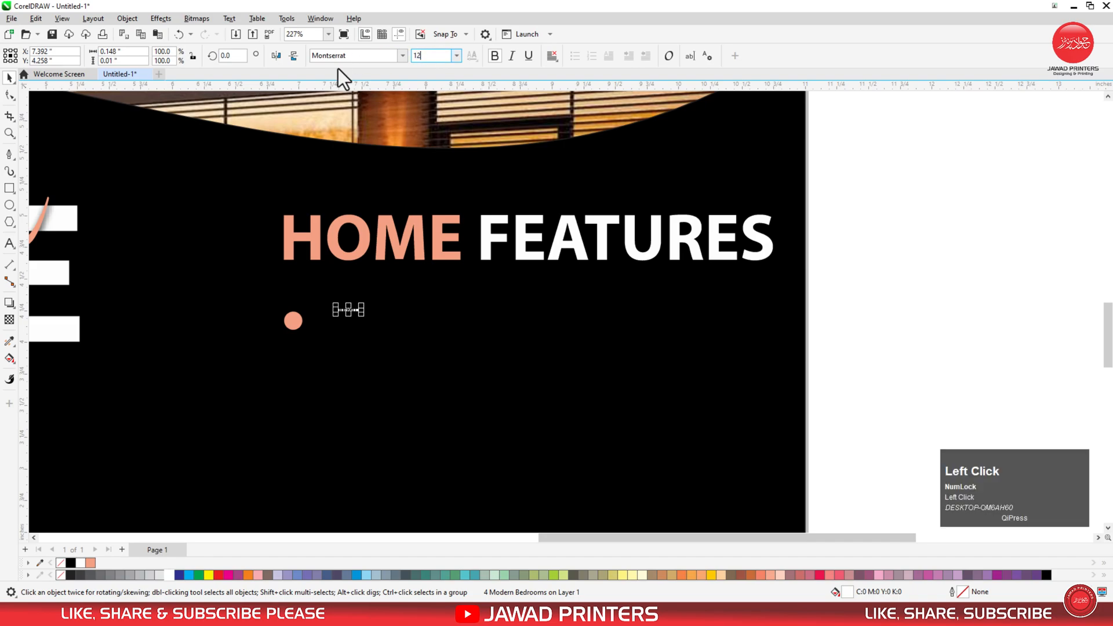
key(Return)
- Centre the "4 Modern Bedrooms" text vertically on the bullet circle and enlarge it to about 15.9 pt
shift+click(295, 320)
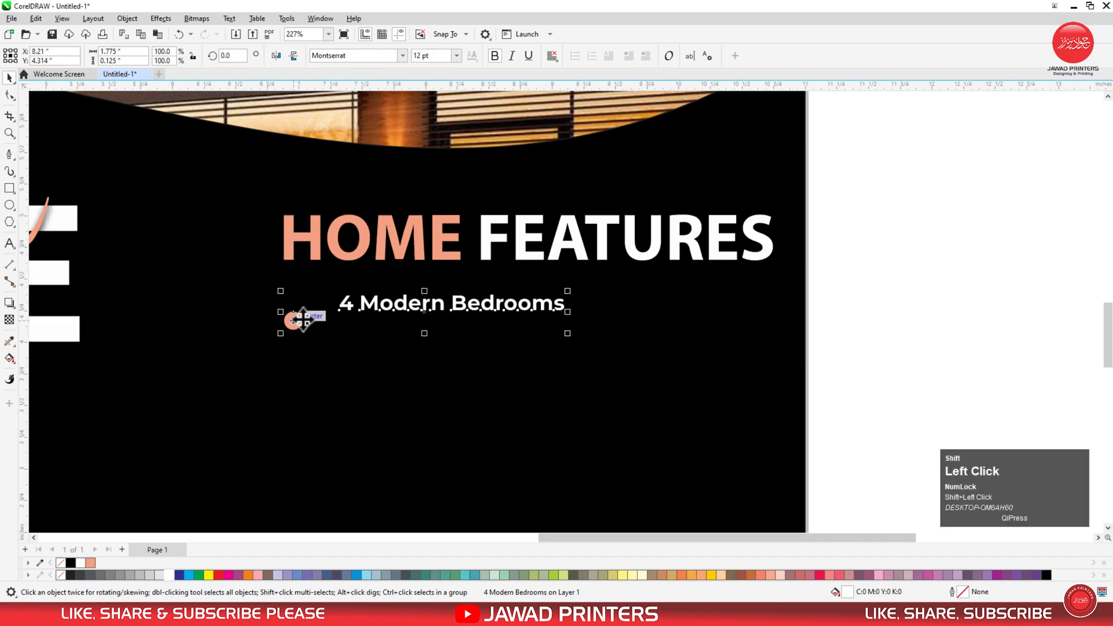
key(e)
click(874, 298)
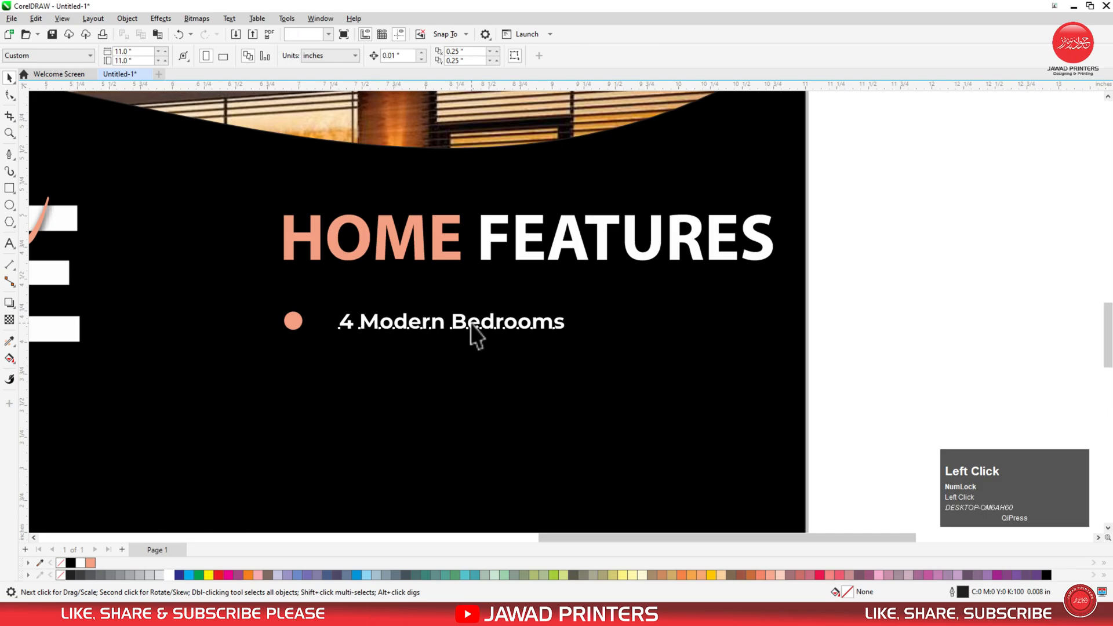
click(556, 305)
drag(571, 309, 638, 284)
- Centre the bullet circle vertically on the enlarged text and move the text slightly closer to the circle
key(F2)
drag(862, 254, 223, 378)
drag(459, 269, 119, 376)
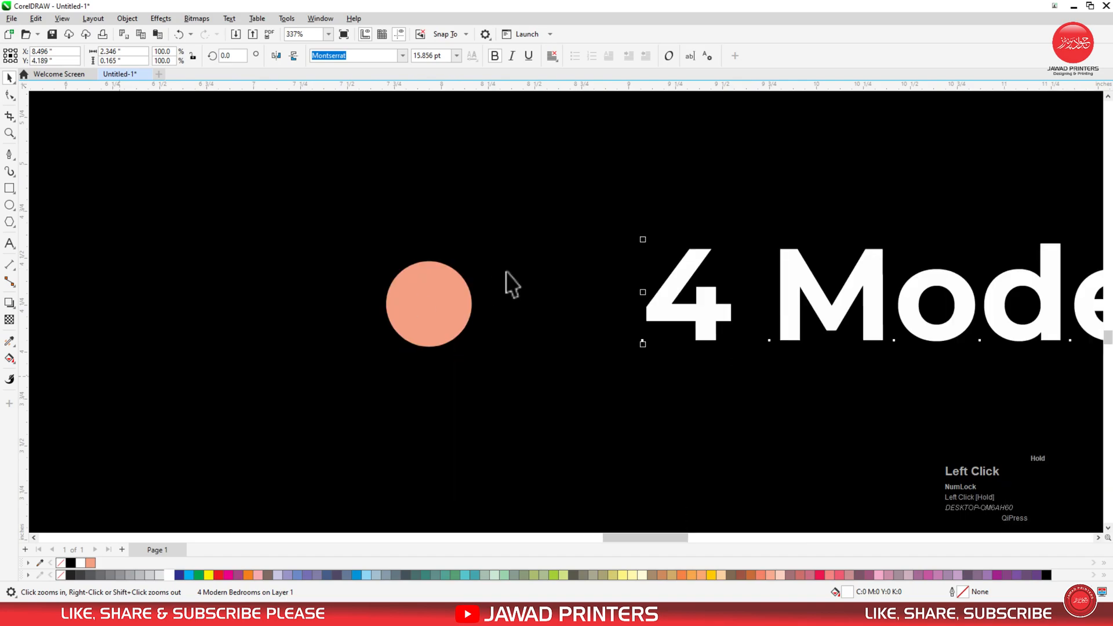
click(456, 296)
click(662, 316)
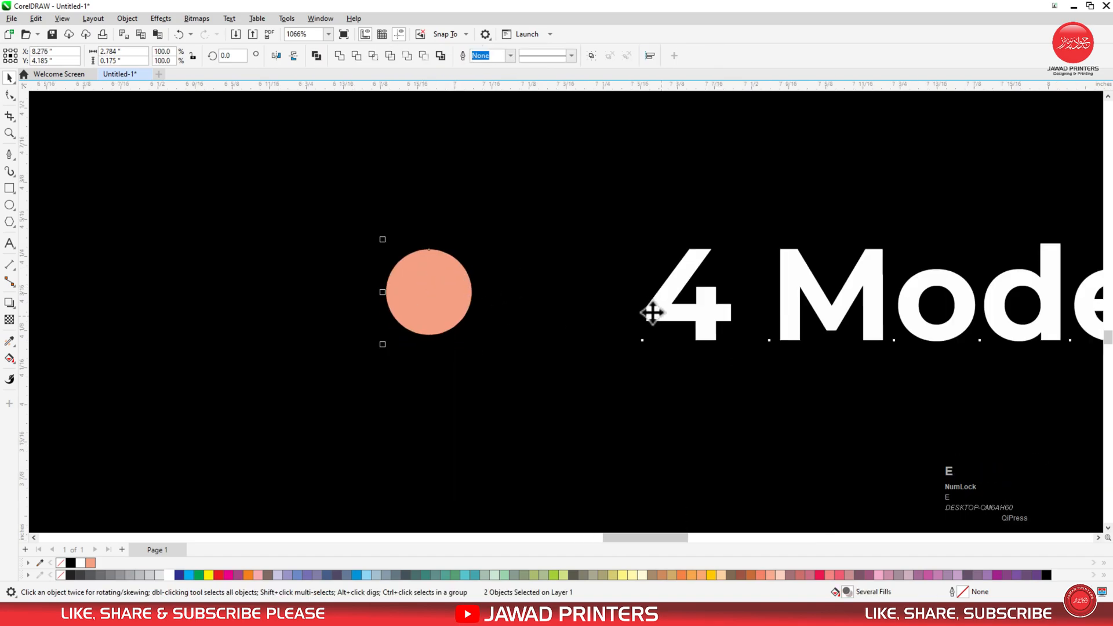
click(662, 316)
drag(661, 315, 622, 316)
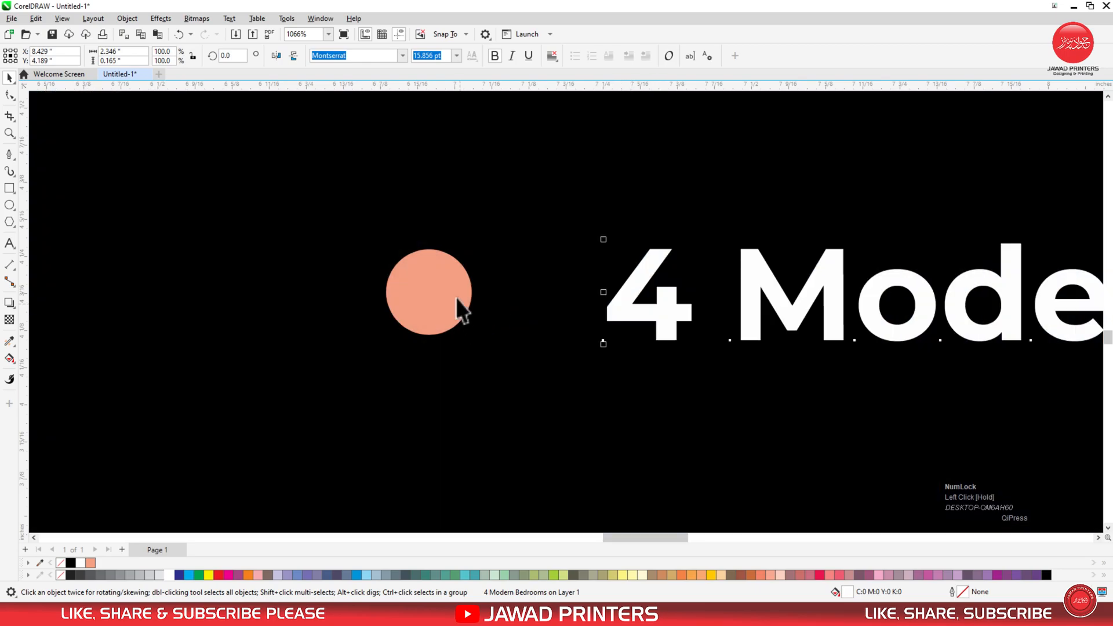
- Copy the bullet circle and "4 Modern Bedrooms" text straight down about 0.42 inch as a second row
click(457, 299)
key(F3)
key(F3)
key(z)
drag(412, 256, 757, 462)
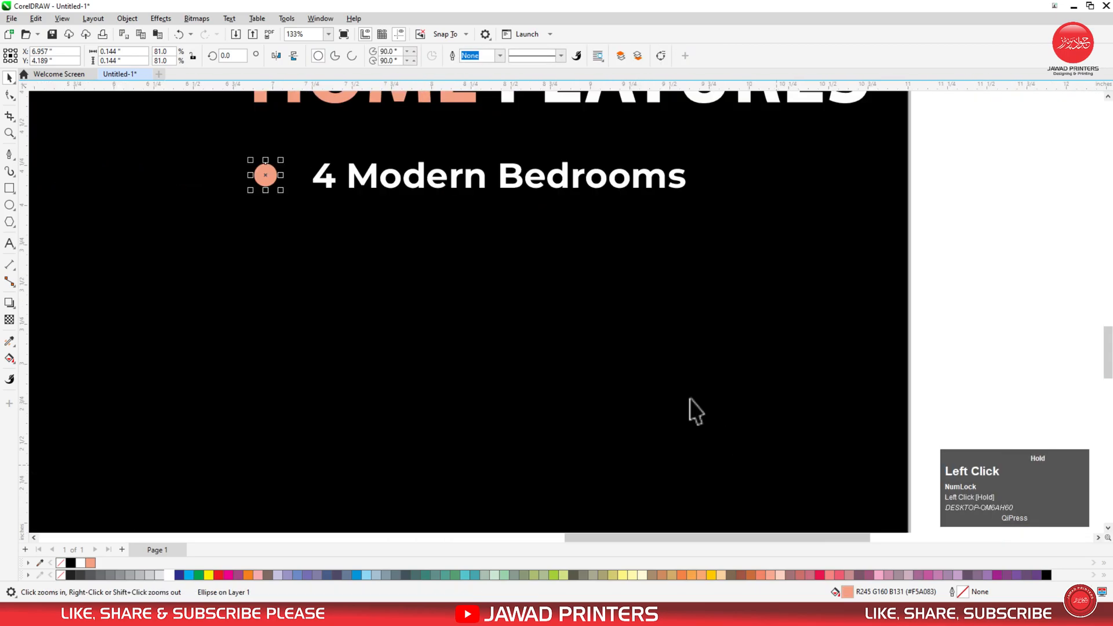
shift+click(382, 176)
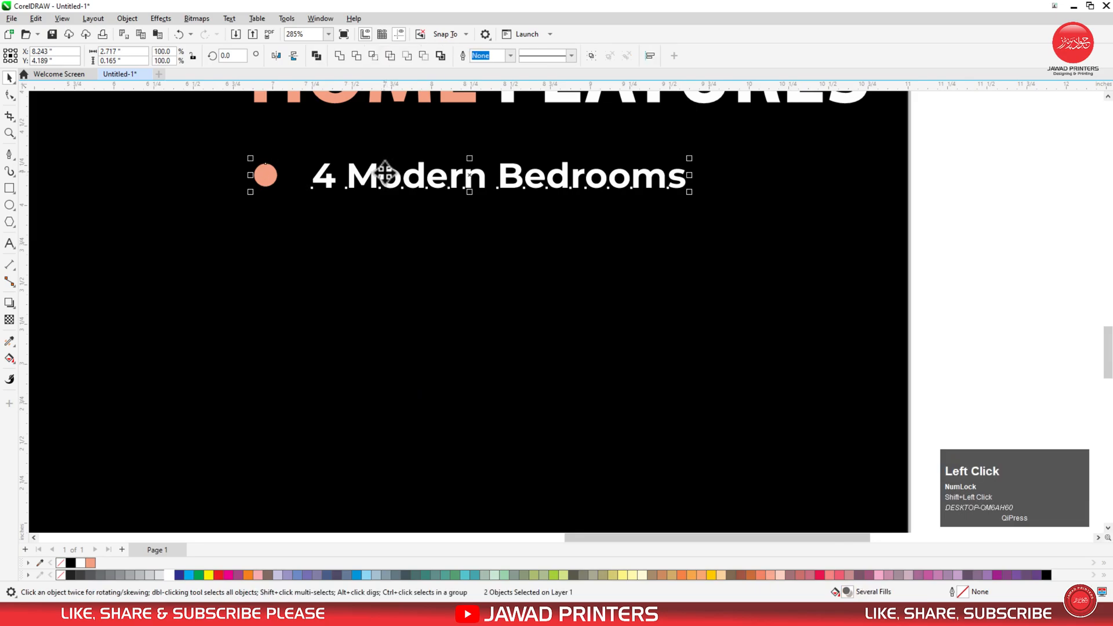
drag(383, 197, 386, 245)
right_click(386, 245)
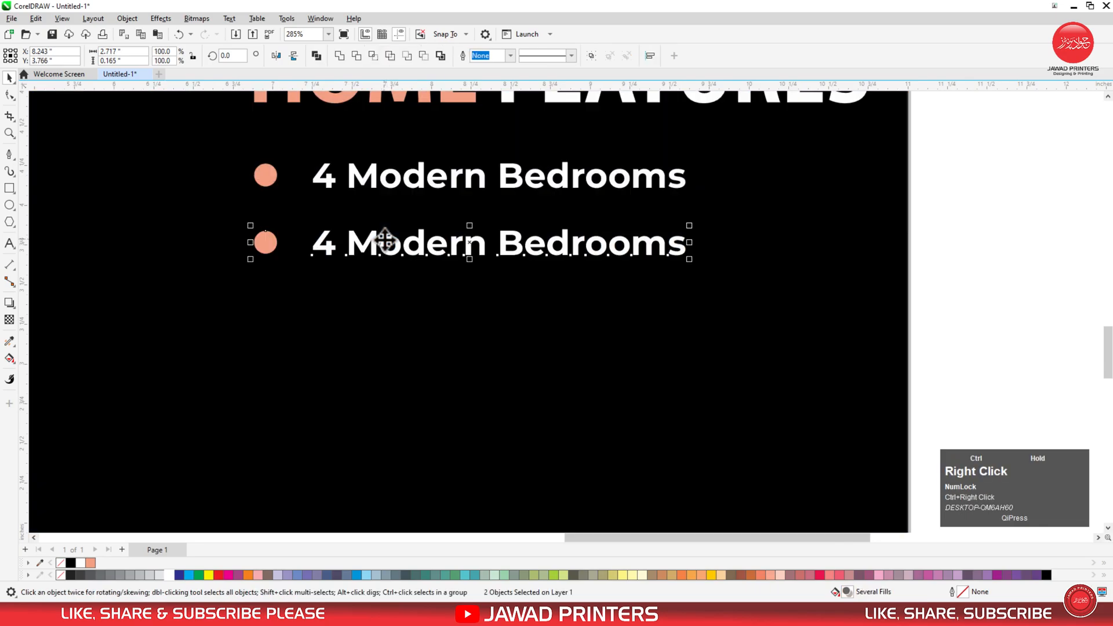
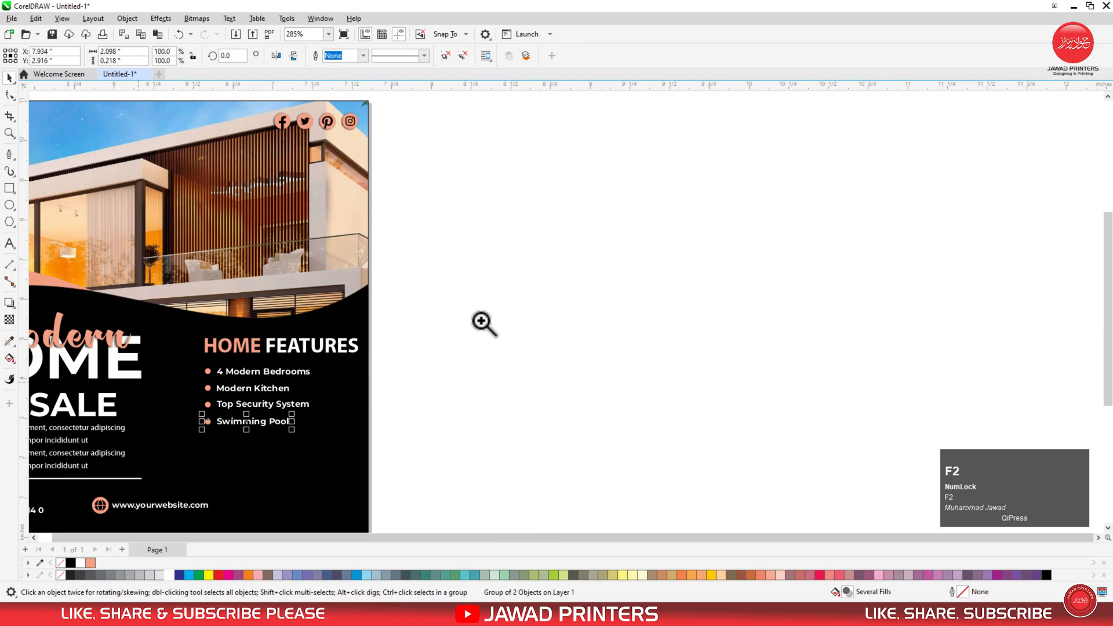
- Move the "Swimming Pool" row down slightly and distribute the four feature rows with equal vertical spacing
drag(785, 141, 291, 443)
drag(371, 305, 372, 318)
drag(830, 150, 279, 363)
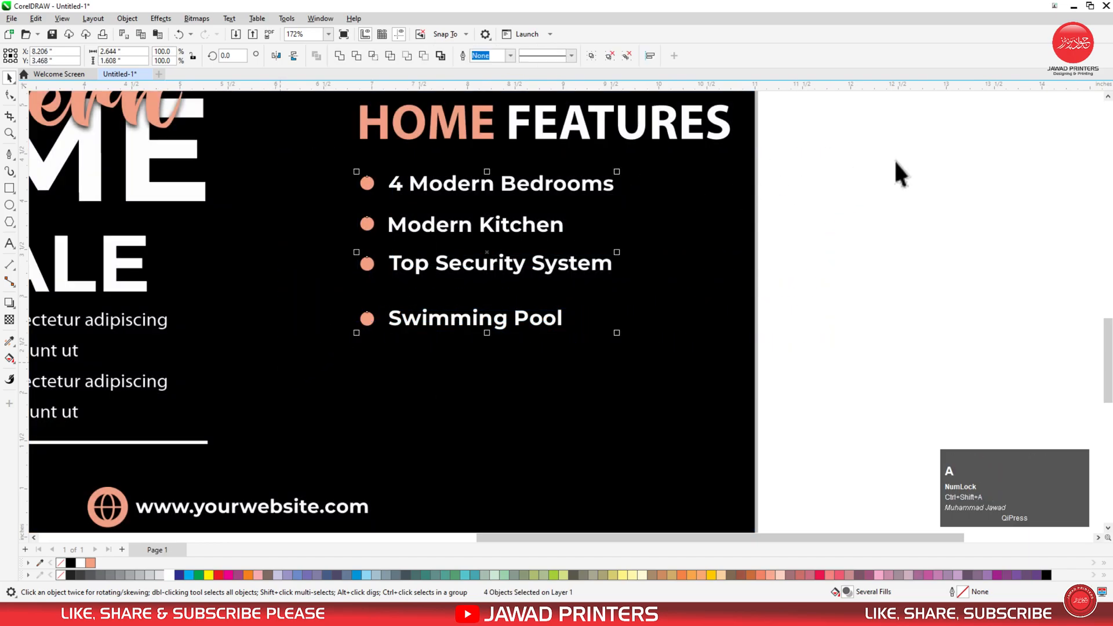
key(ctrl+shift+a)
click(1059, 218)
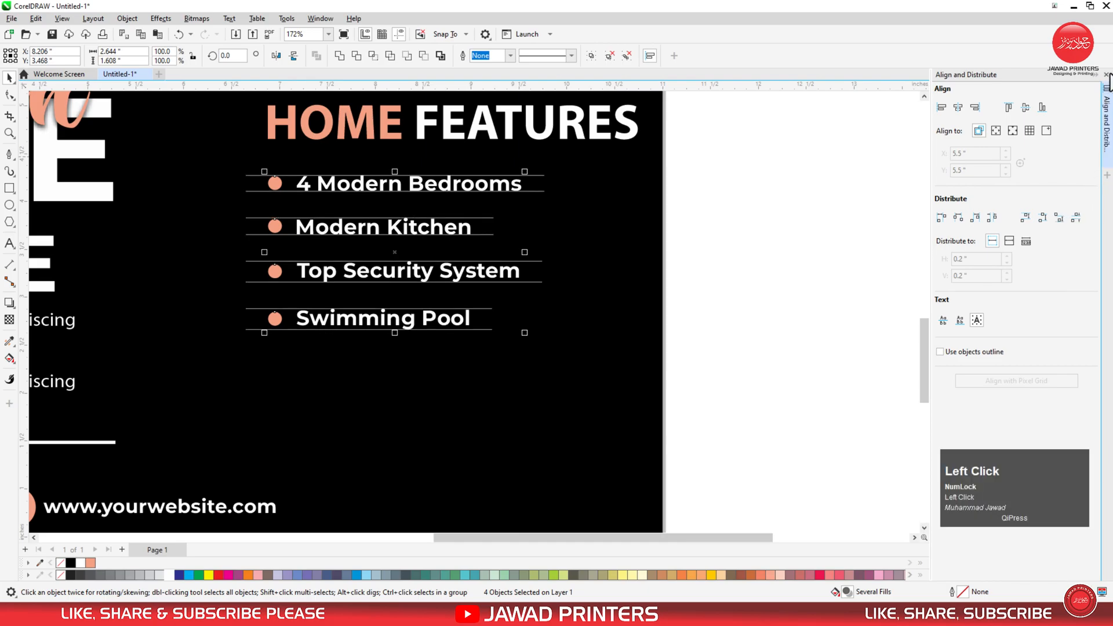
click(1107, 75)
- Enlarge the four feature rows together proportionally to about 3.45 x 2.1 inches
click(626, 343)
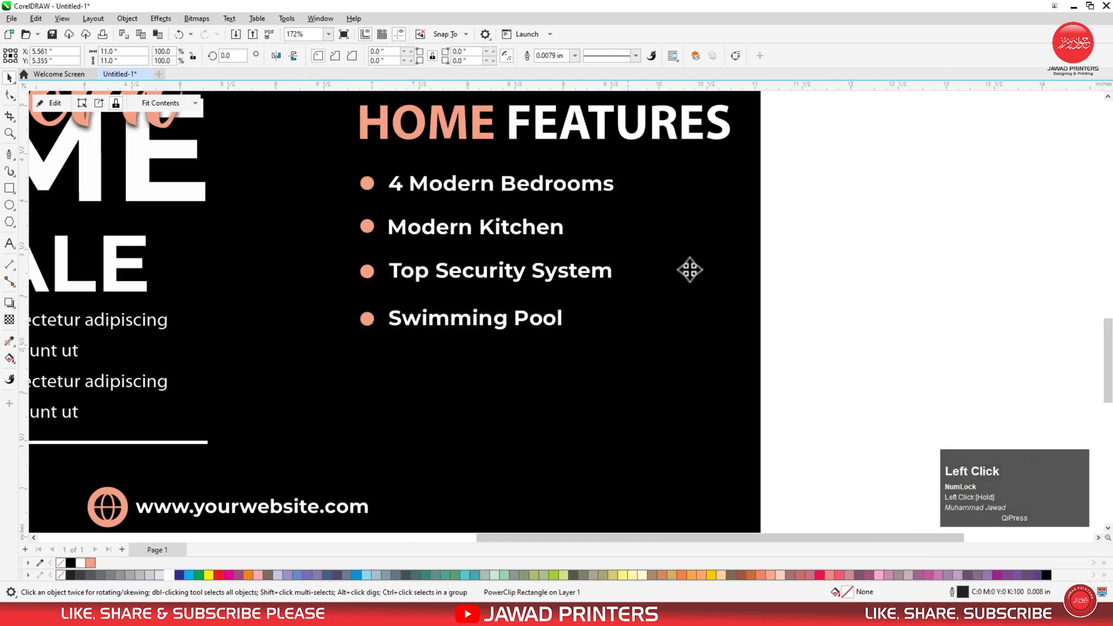
drag(870, 162, 267, 416)
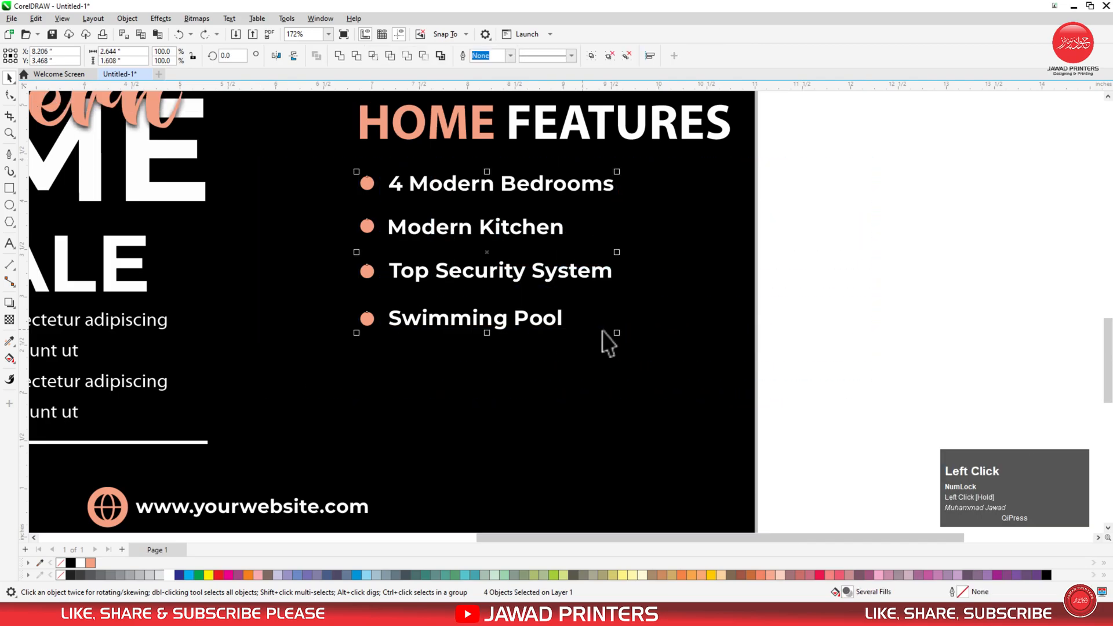
drag(621, 335, 697, 392)
- Draw a rectangle about 2 x 0.59 inches below the "Swimming Pool" row
key(z)
drag(863, 304, 228, 514)
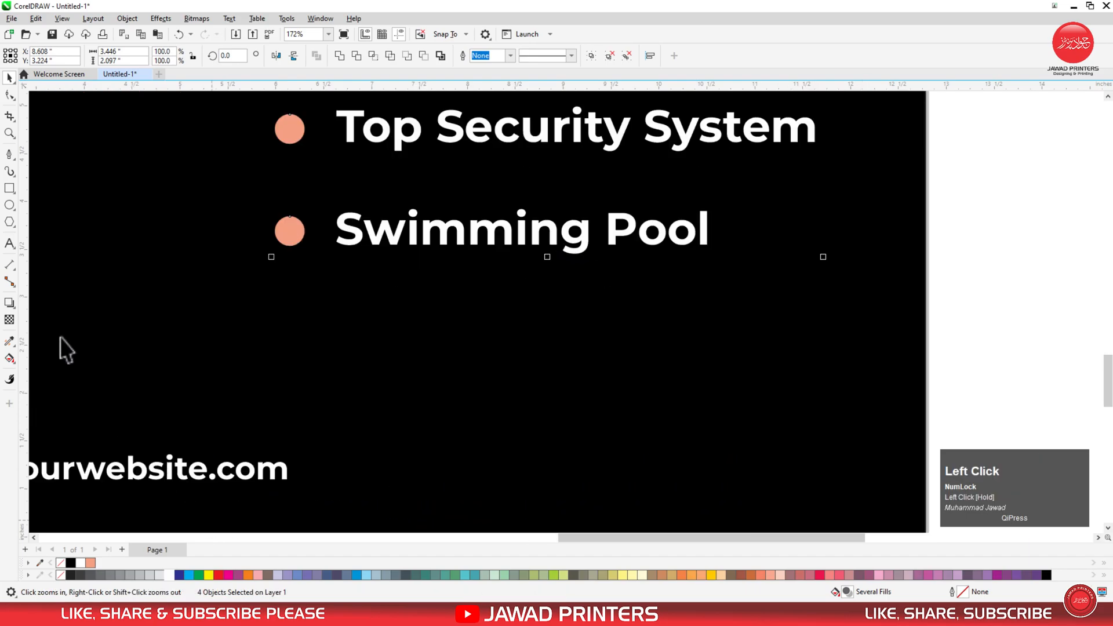
click(10, 189)
drag(350, 288, 667, 381)
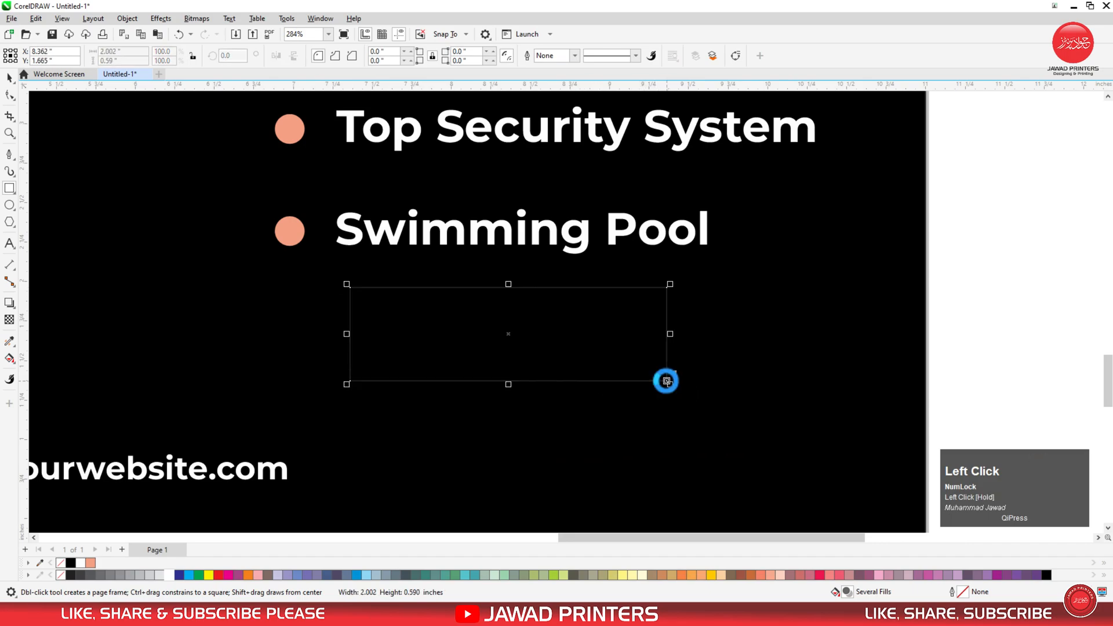
key(space)
- Round the rectangle's corners fully to a 0.295 inch radius and fill it salmon with no outline
click(10, 95)
drag(356, 293, 514, 301)
key(space)
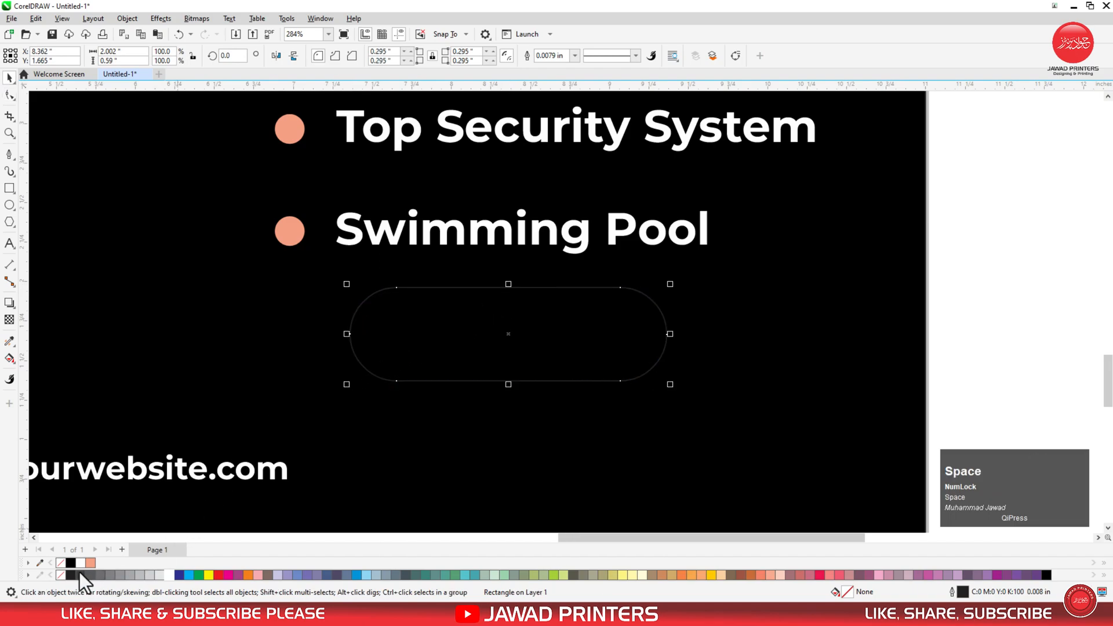
click(88, 565)
right_click(60, 563)
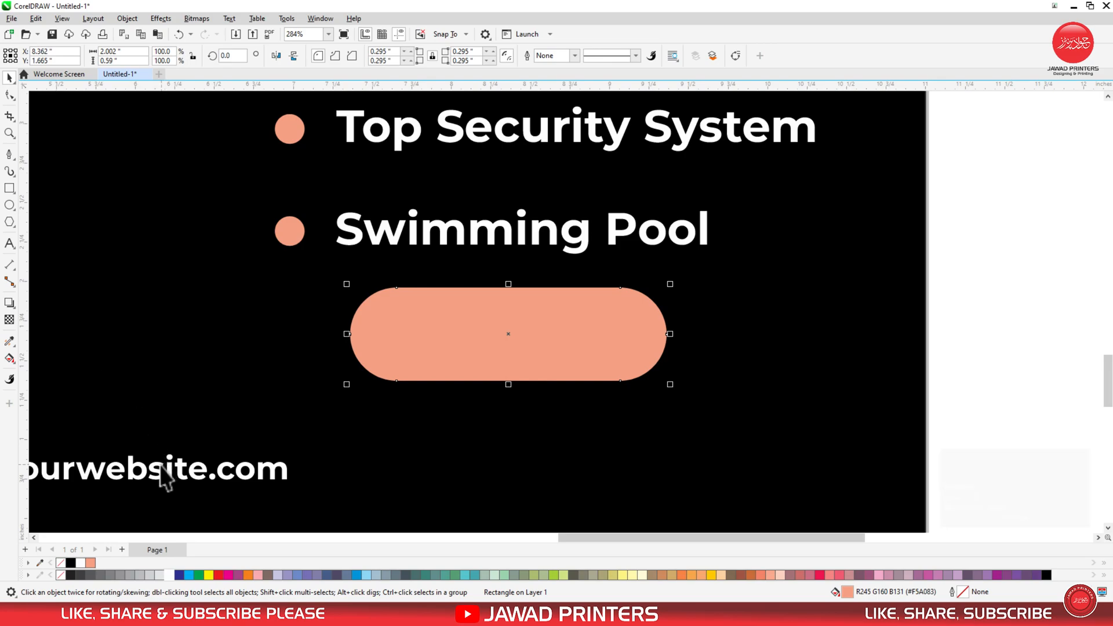
- Add the text "CONTACT US" starting beside the salmon rounded button
click(9, 244)
click(134, 346)
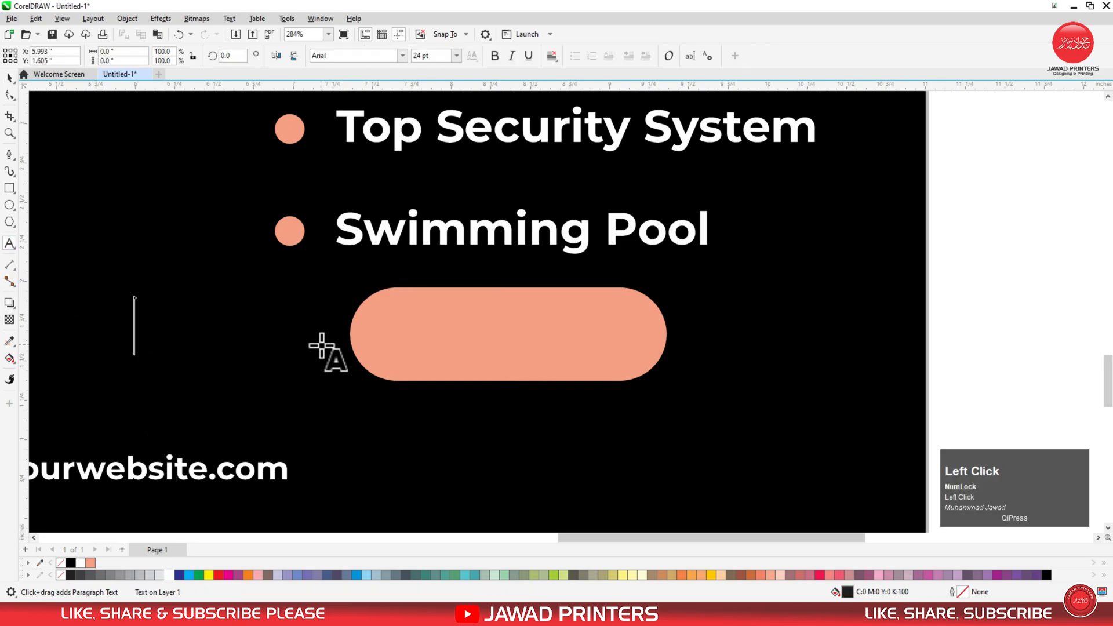
text(CONT)
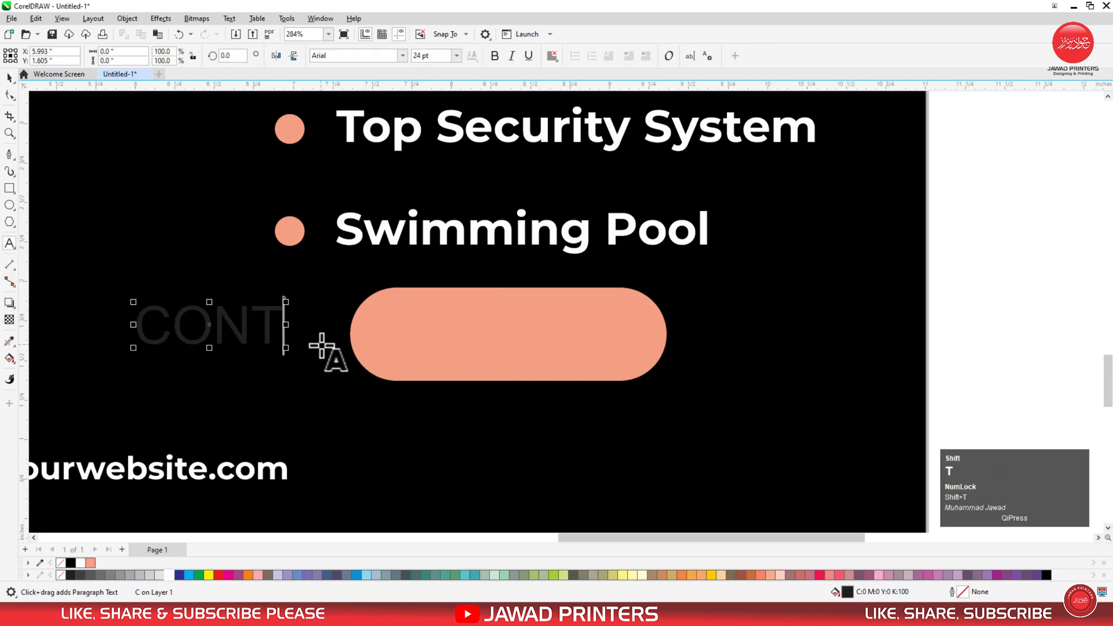
text(ACT )
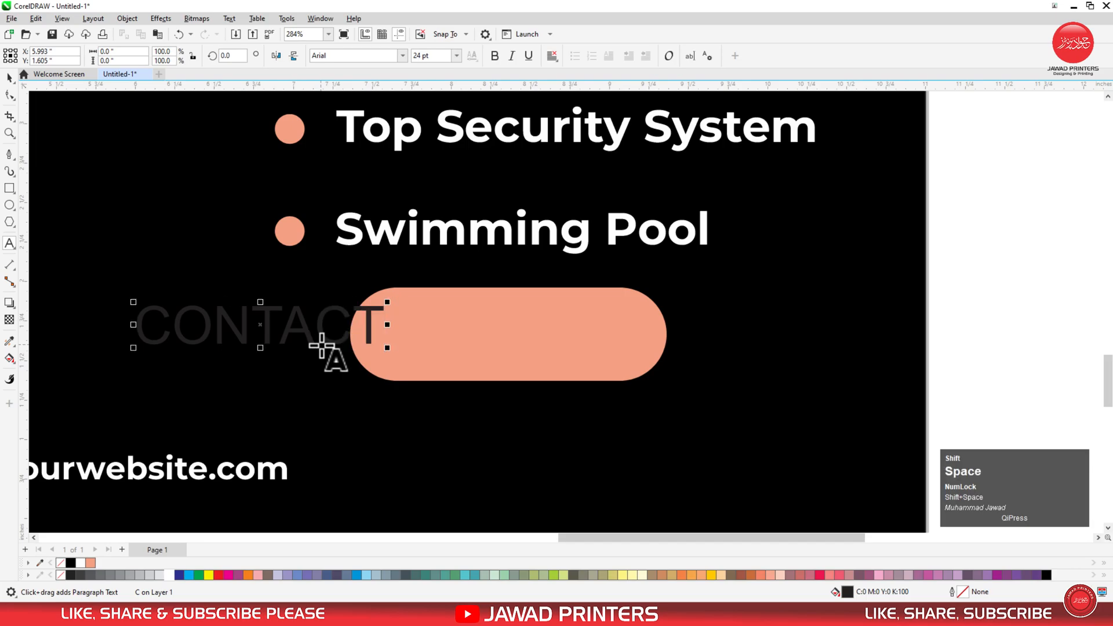
text(US)
key(ctrl+space)
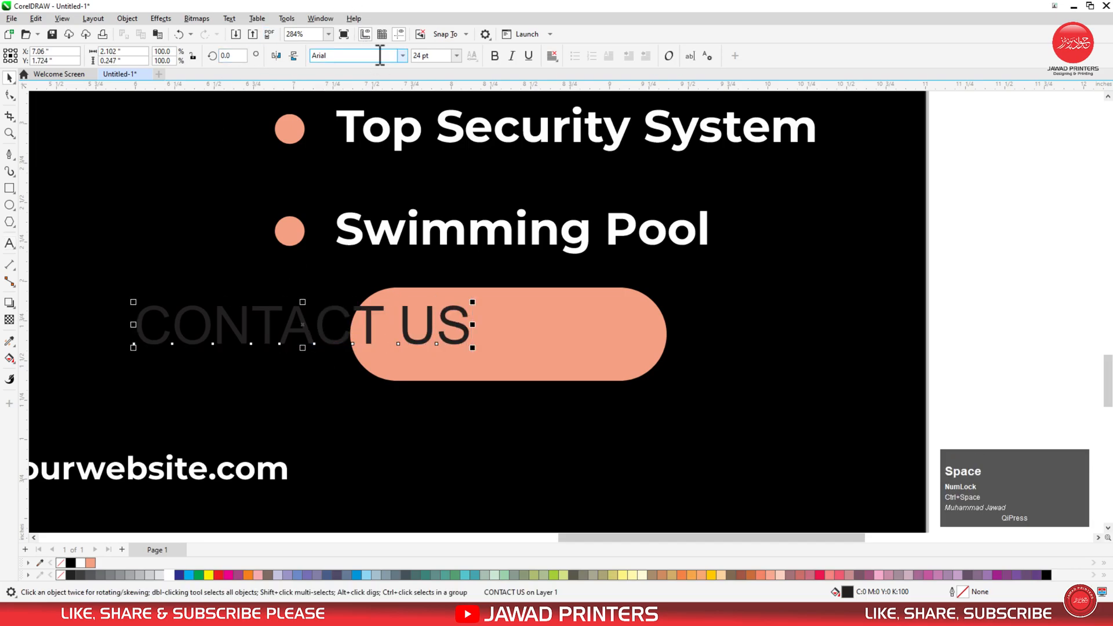
- Set the "CONTACT US" text in bold Myriad Pro and center it horizontally and vertically on the salmon button
click(401, 55)
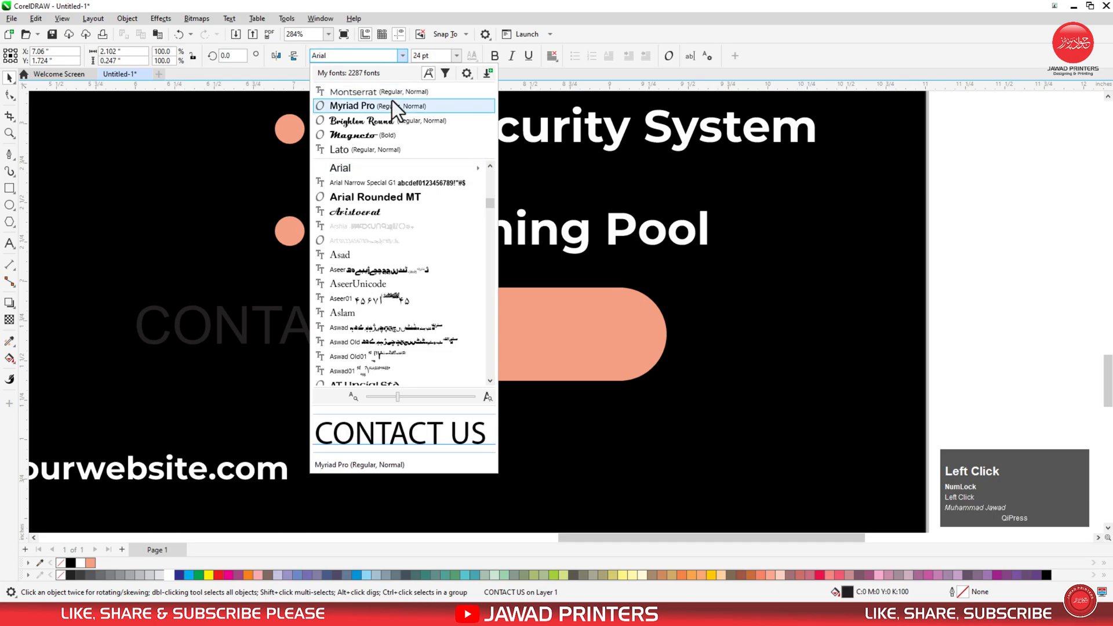
click(392, 100)
click(494, 55)
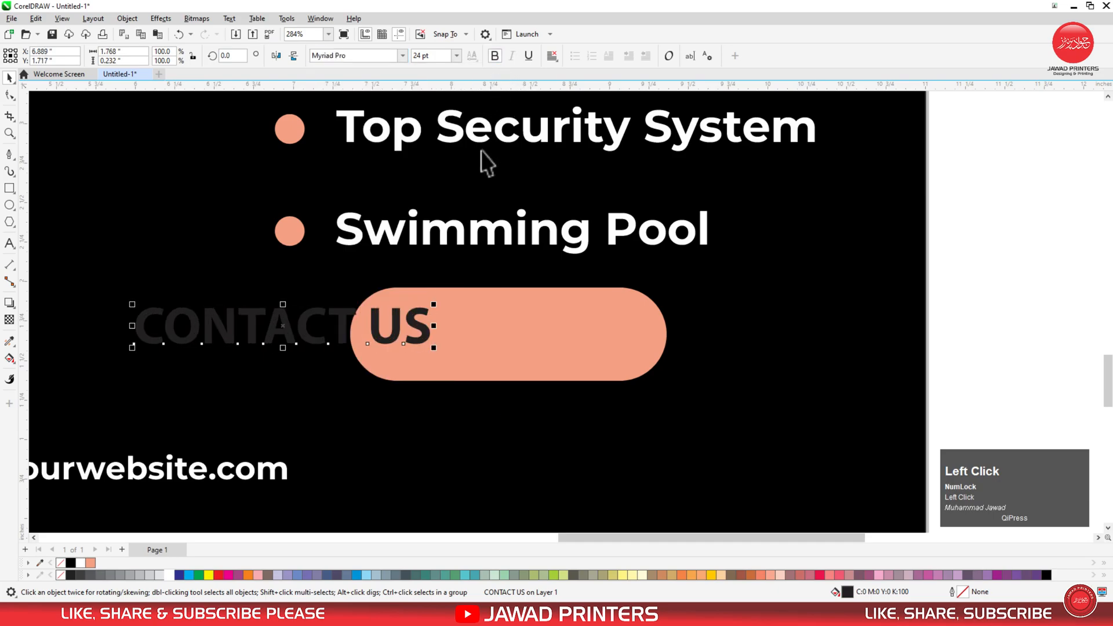
shift+click(486, 339)
key(c)
key(e)
click(979, 269)
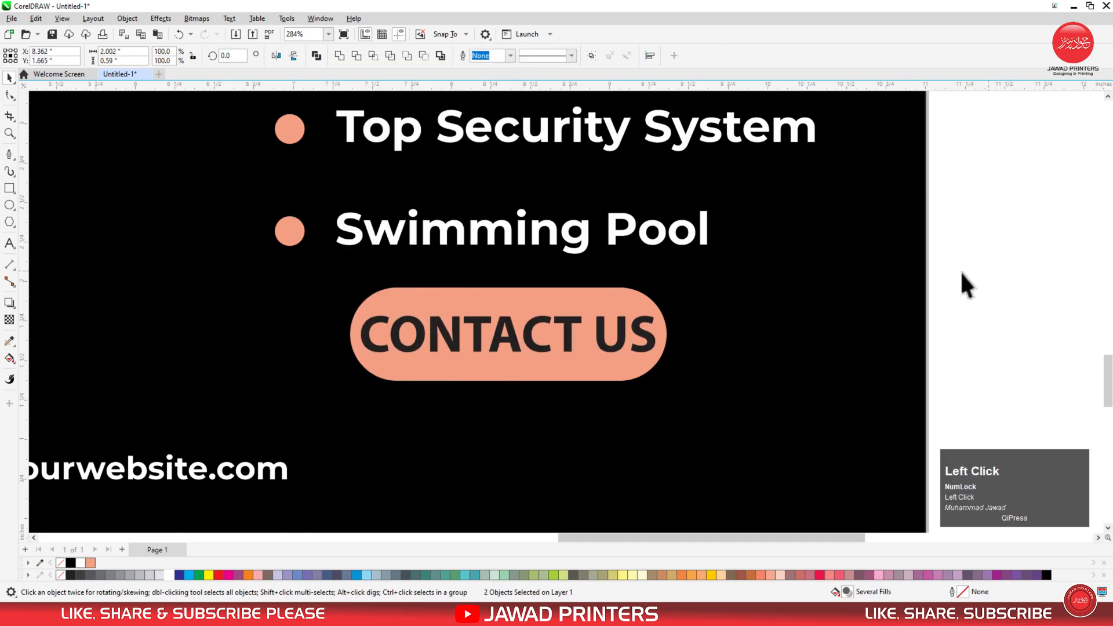
- Fill the "CONTACT US" text black, shrink it slightly within the button and group the two
click(1047, 574)
drag(664, 362, 628, 366)
shift+click(616, 372)
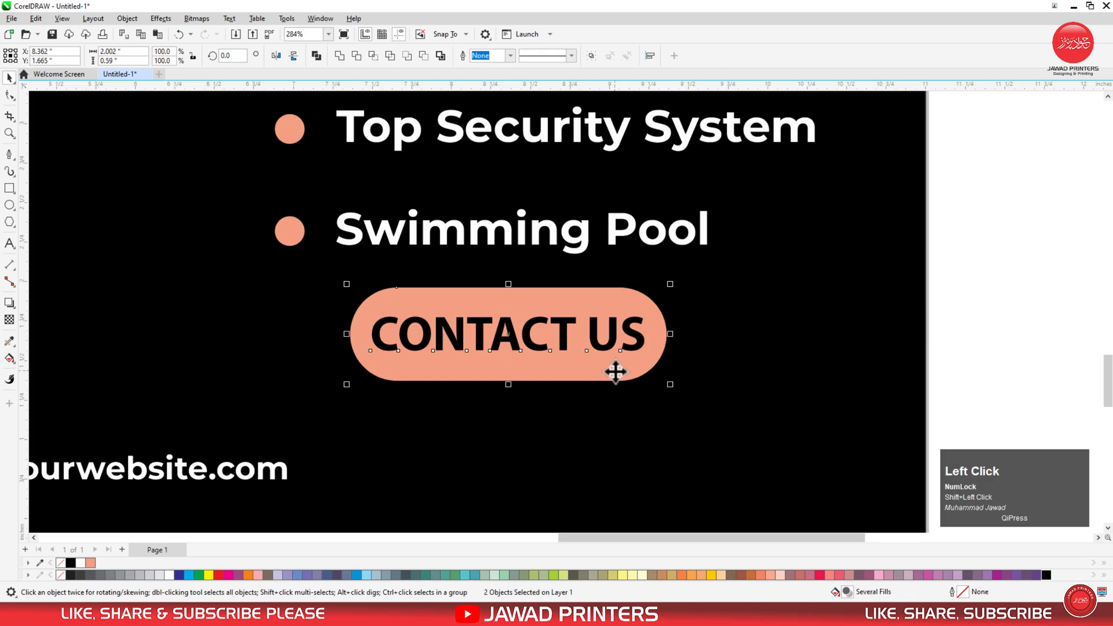
key(ctrl+g)
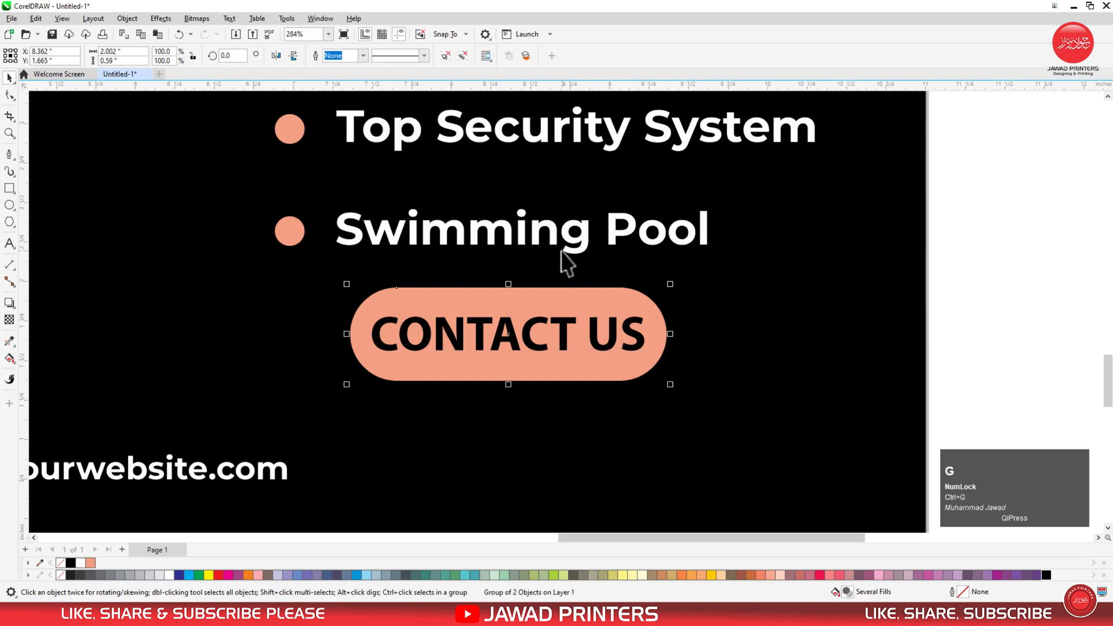
- Center the CONTACT US button under the "HOME FEATURES" heading and lower it away from the "Swimming Pool" row
key(F3)
drag(694, 360, 359, 131)
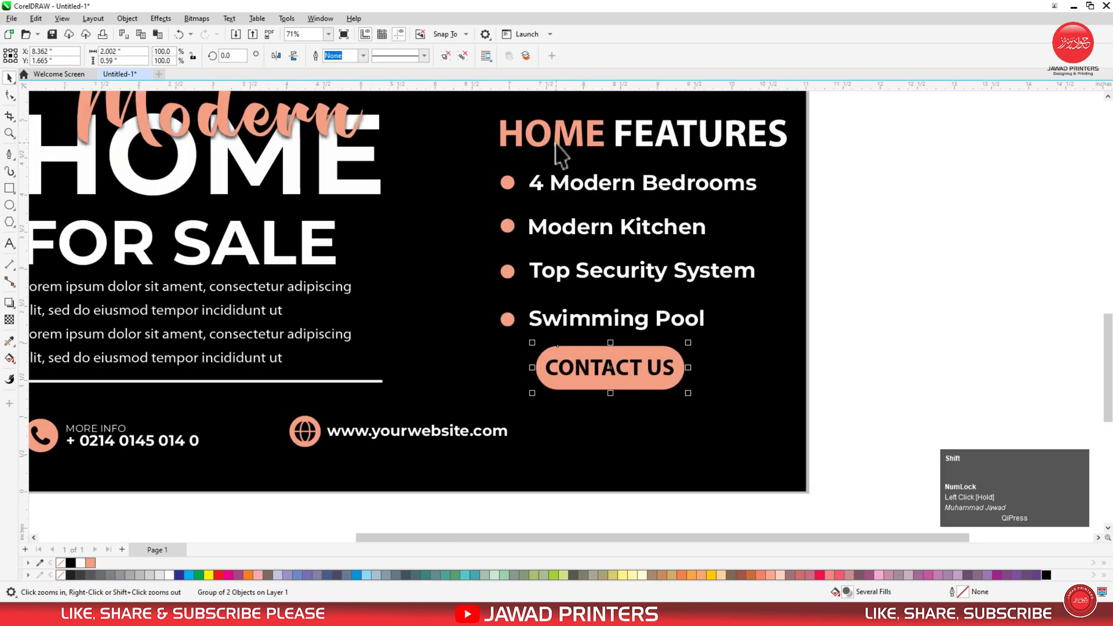
shift+click(562, 141)
key(c)
click(887, 320)
click(678, 358)
drag(679, 358, 679, 379)
- Move the white divider line and the lorem ipsum paragraph above it slightly down
drag(352, 383, 351, 392)
click(238, 360)
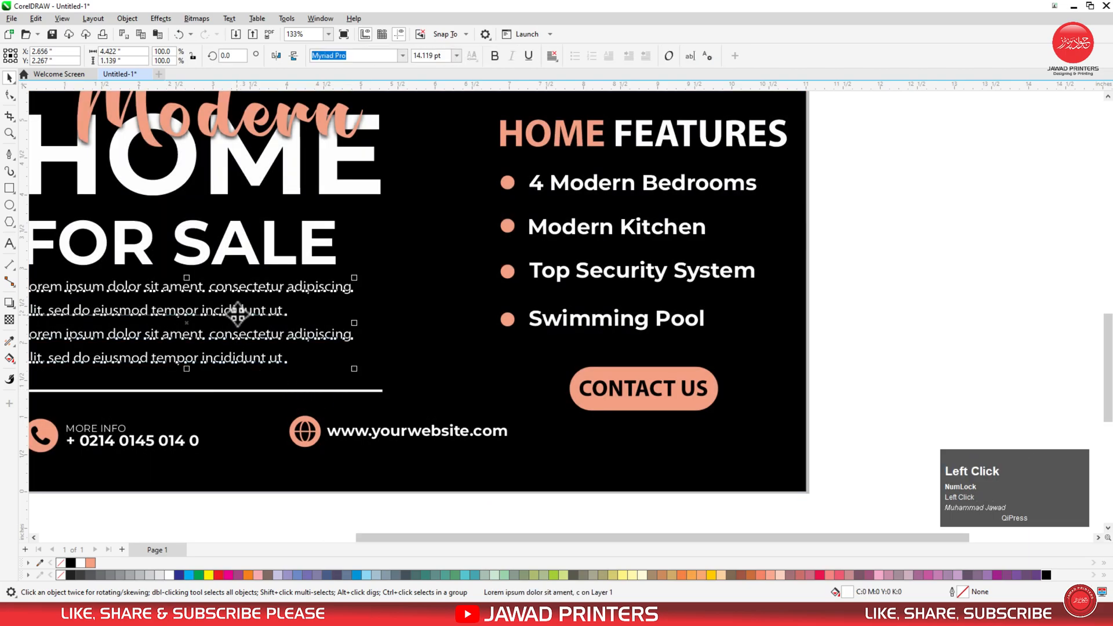
drag(235, 315, 235, 321)
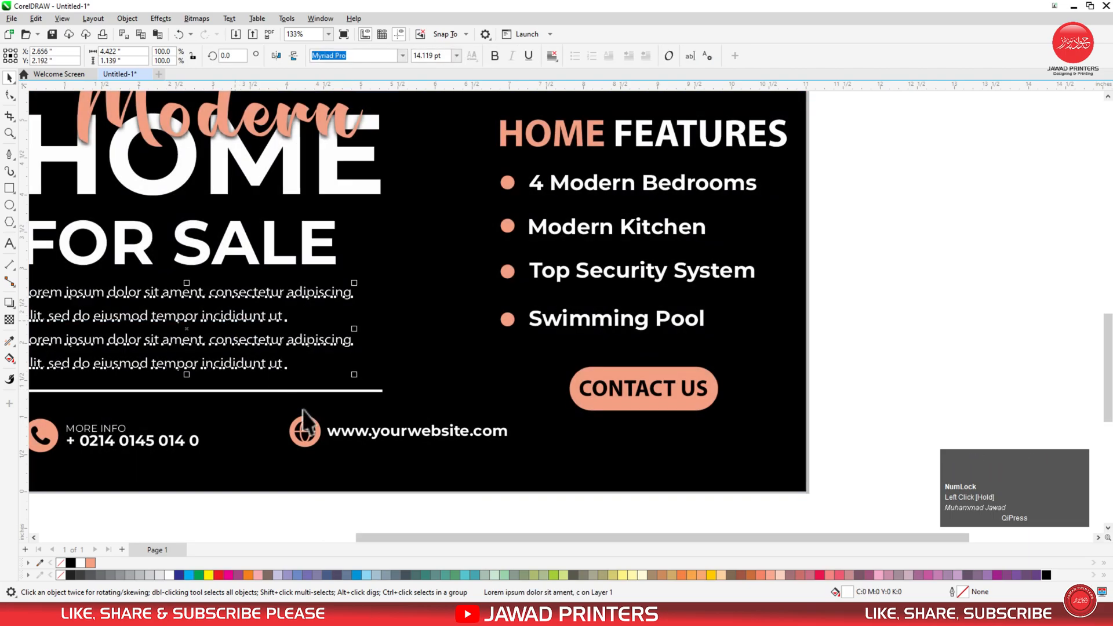
- Try shifting the website contact to the right, undo that, and raise the CONTACT US button toward "Swimming Pool"
click(299, 427)
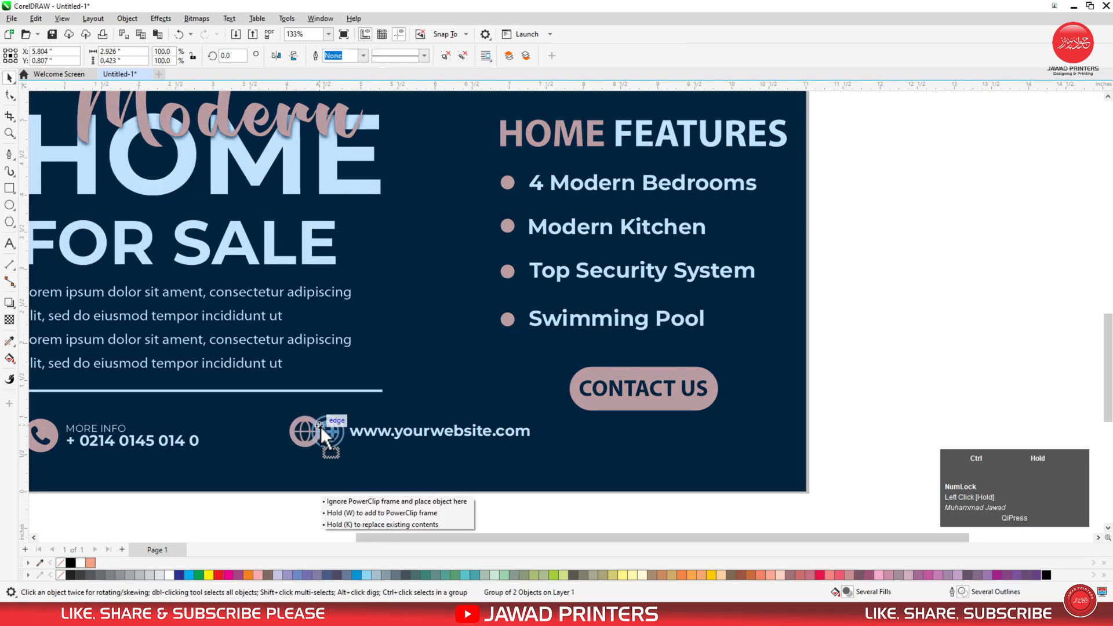
drag(316, 432, 338, 432)
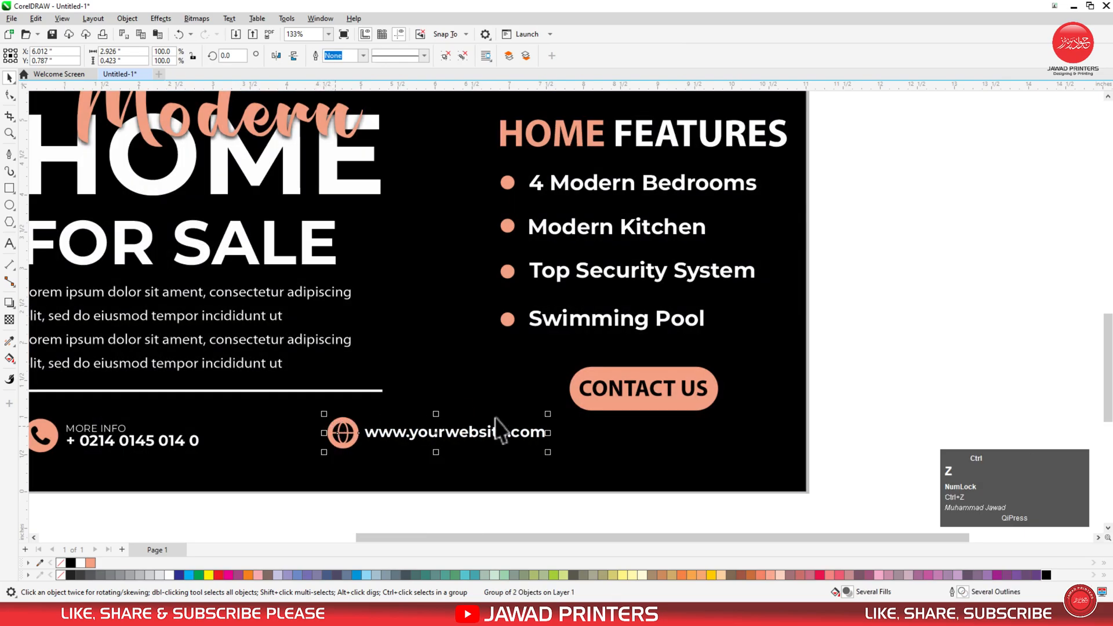
key(ctrl+z)
drag(636, 386, 638, 384)
drag(637, 384, 636, 367)
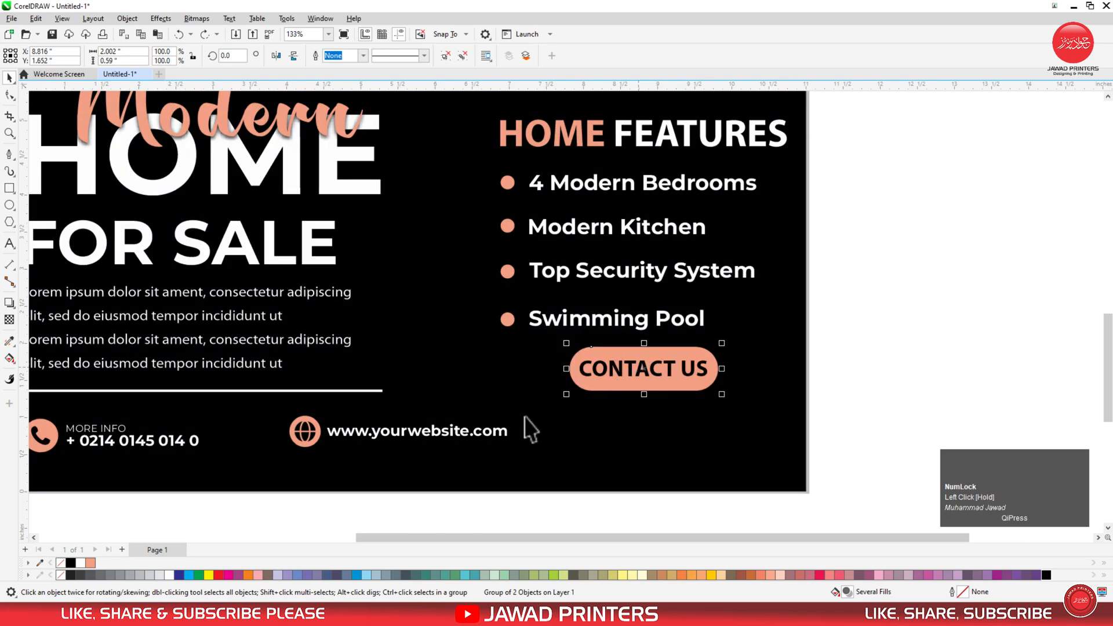
- Align the website contact's right edge with the right edge of the "HOME FEATURES" heading
click(423, 445)
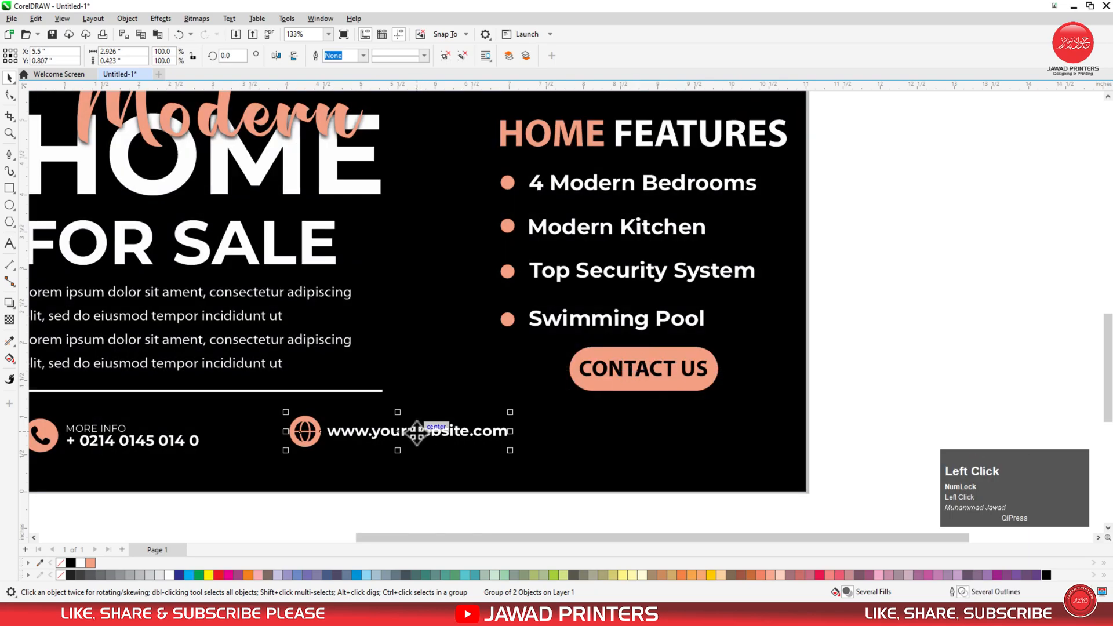
shift+click(738, 142)
key(r)
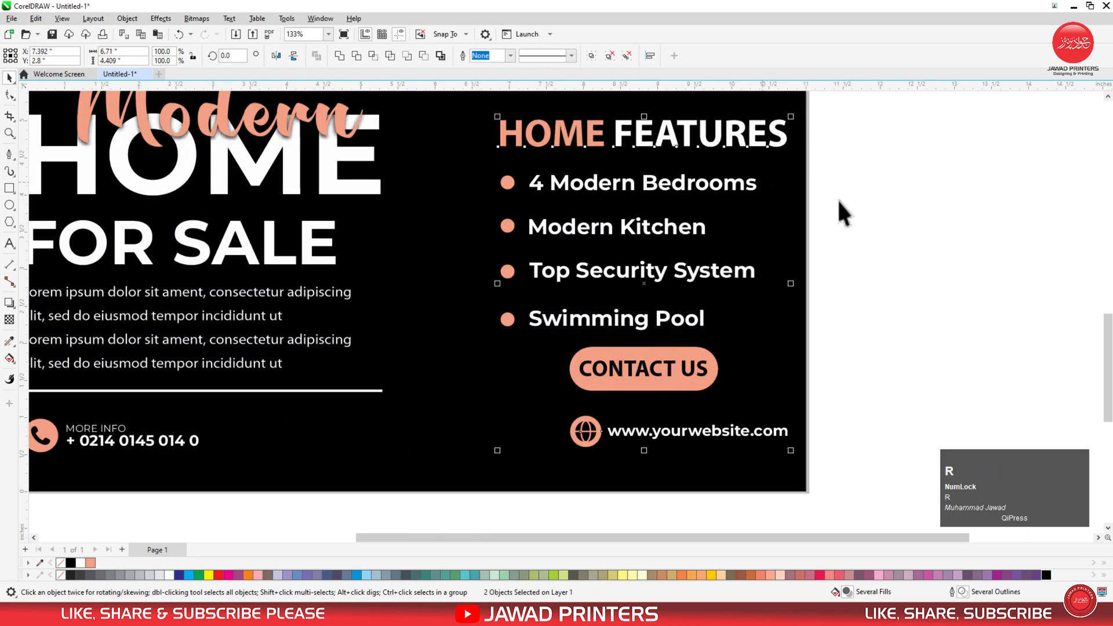
click(897, 307)
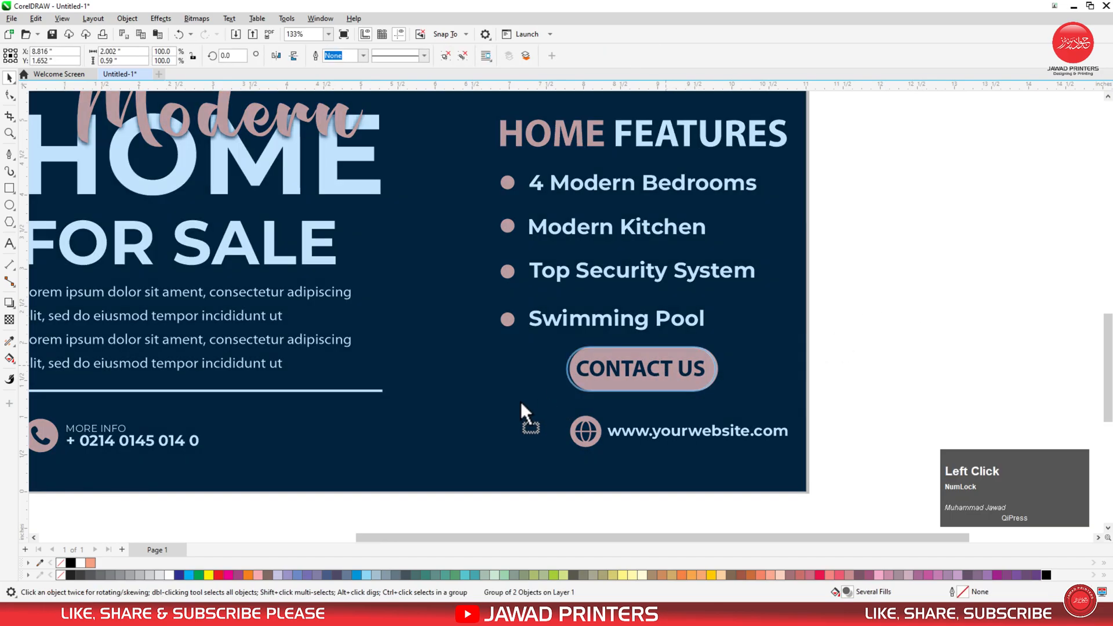
- Move the CONTACT US button into the bottom row between the phone and website contacts, centered horizontally on the page
drag(524, 417, 427, 442)
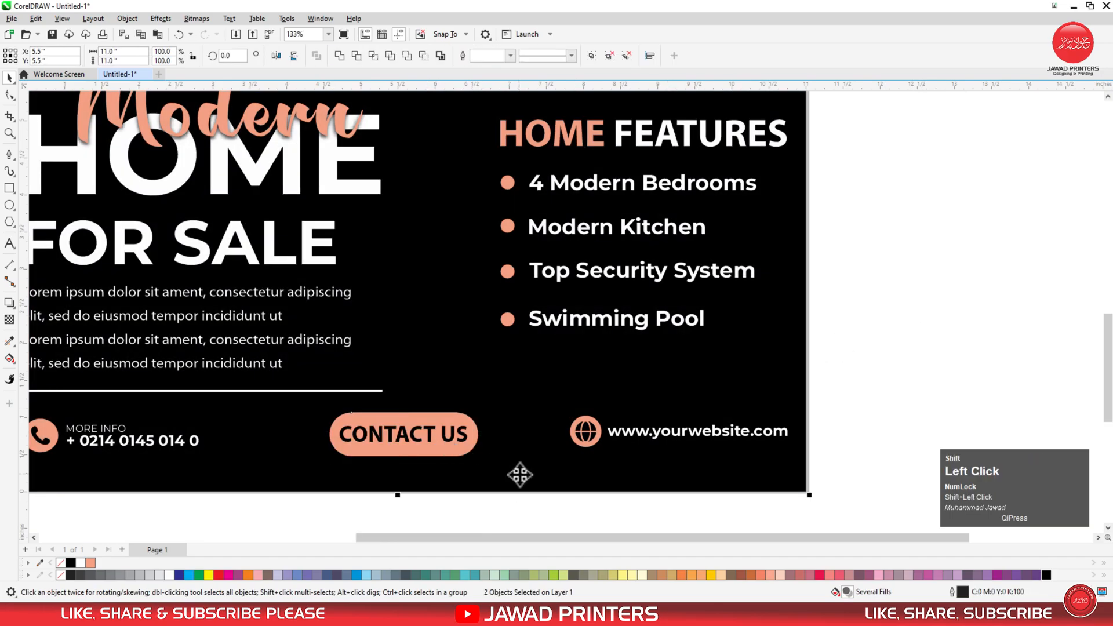
key(c)
click(566, 323)
- Enlarge the four feature rows together proportionally to about 3.79 x 2.31 inches
drag(891, 145, 389, 400)
drag(764, 342, 794, 368)
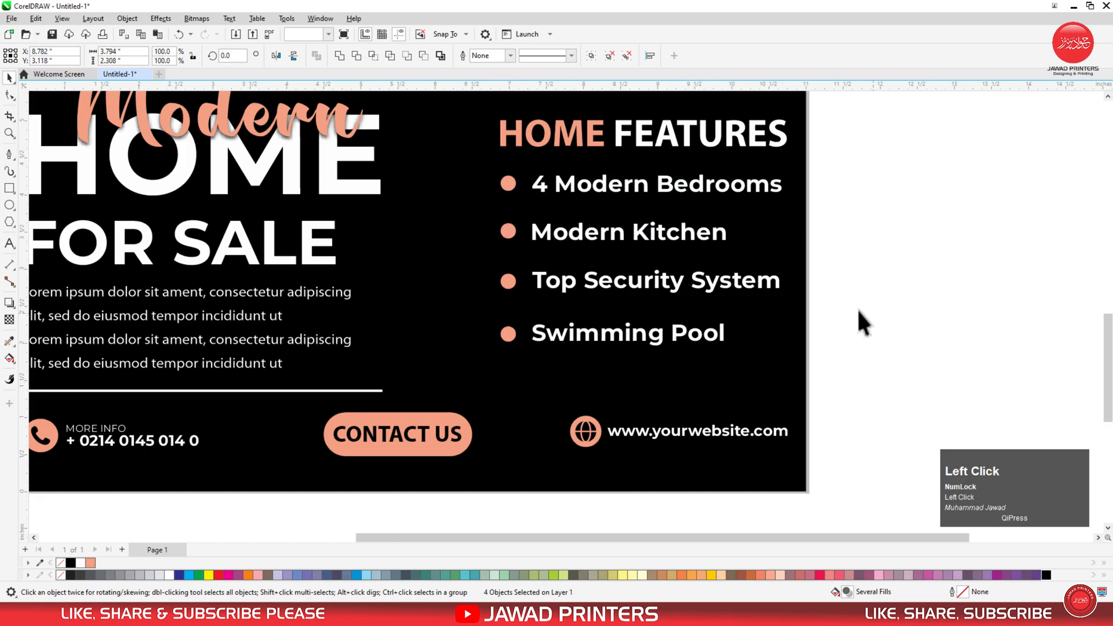
click(869, 308)
- Re-center the CONTACT US button on the page background and shorten the white divider line from its right end
click(352, 436)
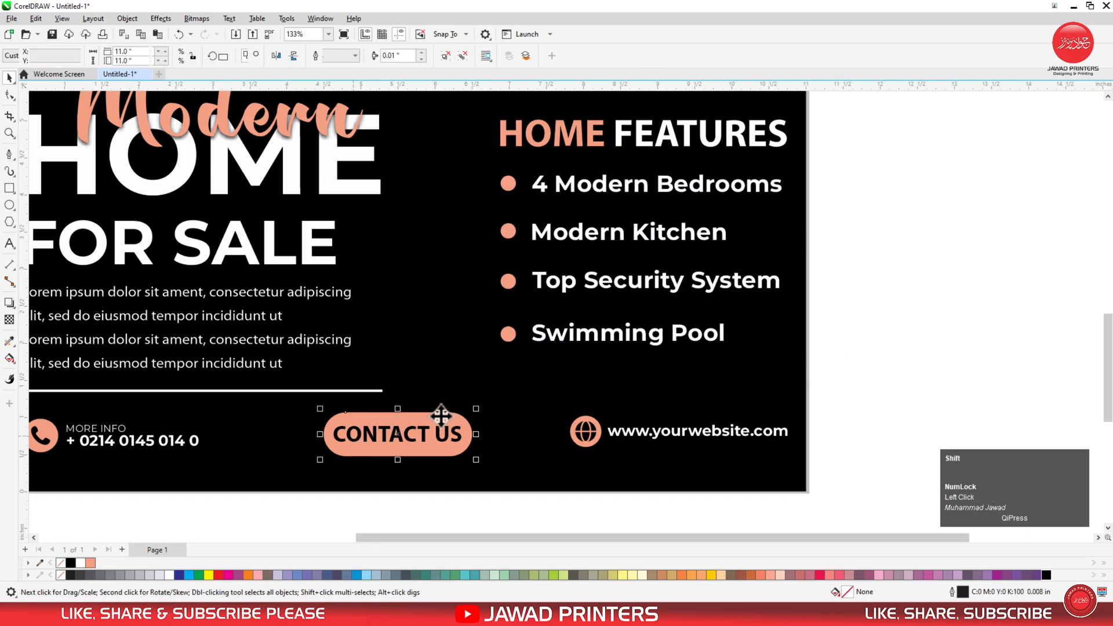
shift+click(477, 380)
key(c)
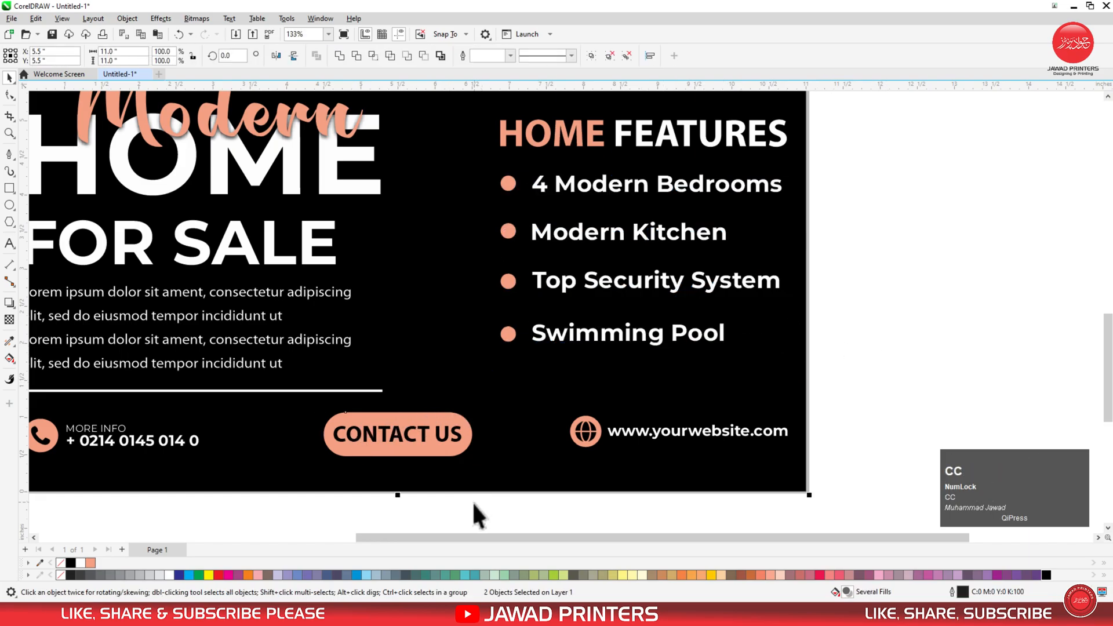
click(472, 502)
click(377, 391)
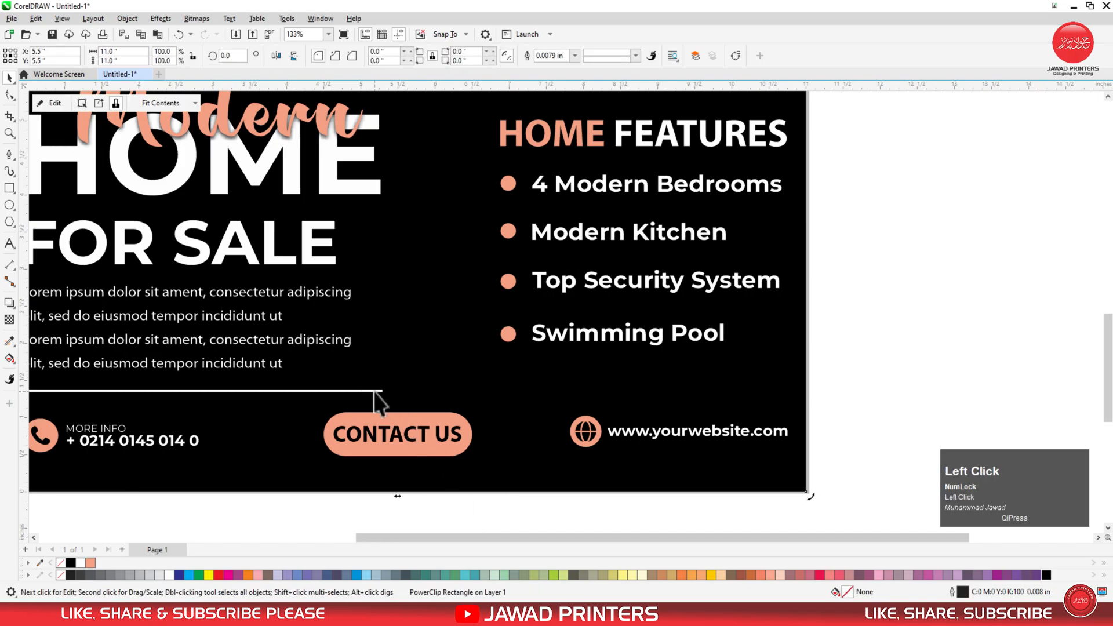
drag(386, 389, 367, 401)
- Delete the two leftover objects outside the left edge of the page
key(F3)
click(781, 313)
key(F2)
drag(686, 441, 258, 177)
click(318, 184)
key(Delete)
click(316, 148)
key(Delete)
- Draw a circle over the house photo's lower edge above "HOME FEATURES" and enlarge it to about 1.89 inches across
click(610, 247)
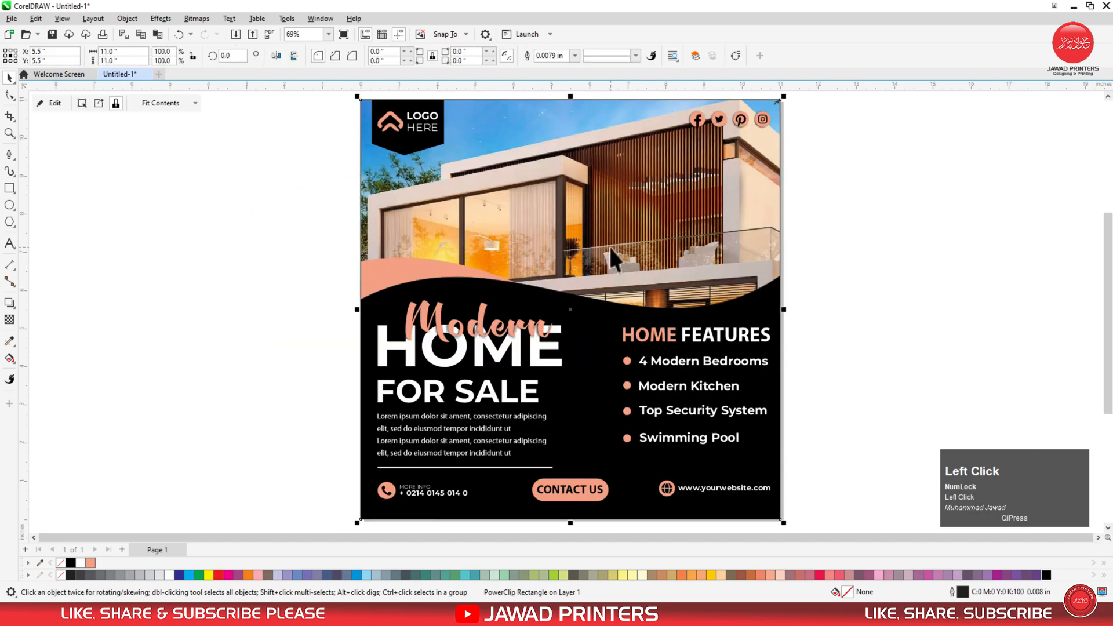
key(F2)
drag(838, 199, 520, 366)
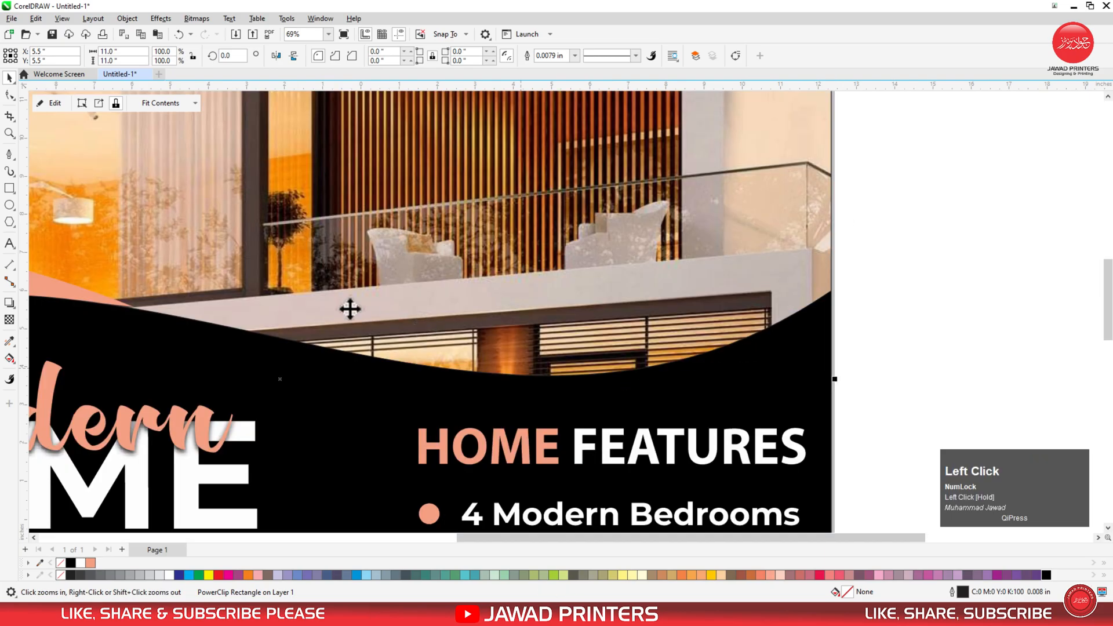
click(9, 205)
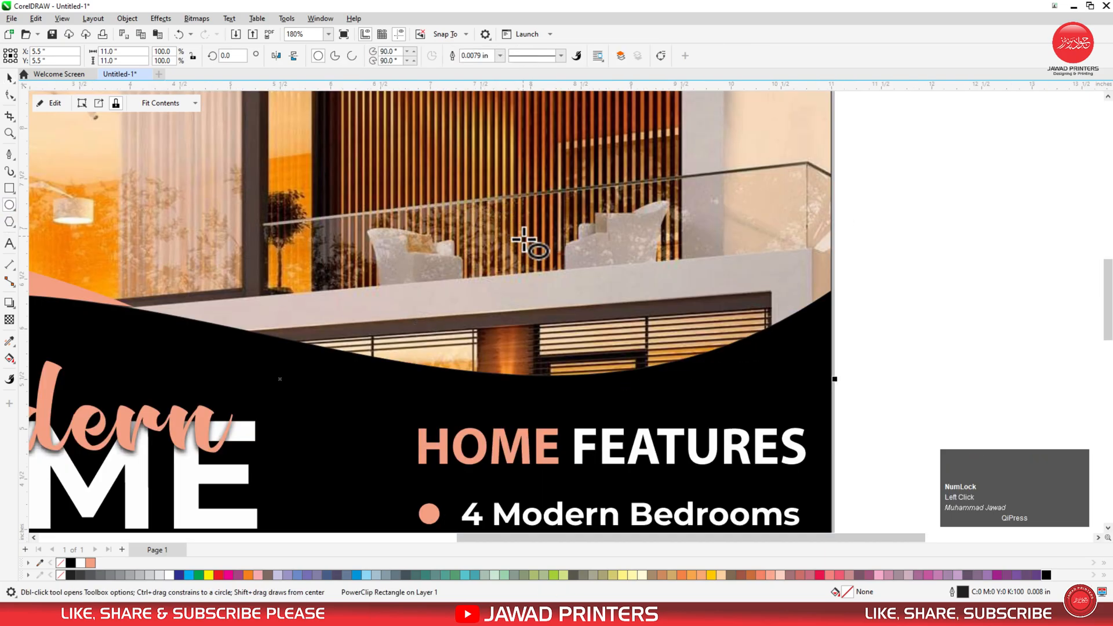
mouse_move(525, 242)
mouse_down()
mouse_move(605, 363)
mouse_move(656, 407)
mouse_up()
key(space)
mouse_move(629, 359)
mouse_down()
mouse_move(638, 332)
mouse_move(656, 350)
mouse_up()
drag(717, 400, 729, 412)
- Move the "HOME FEATURES" heading and its four feature rows down together, closer to the website contact
key(F3)
drag(908, 386, 517, 515)
drag(813, 119, 382, 426)
drag(410, 392, 412, 413)
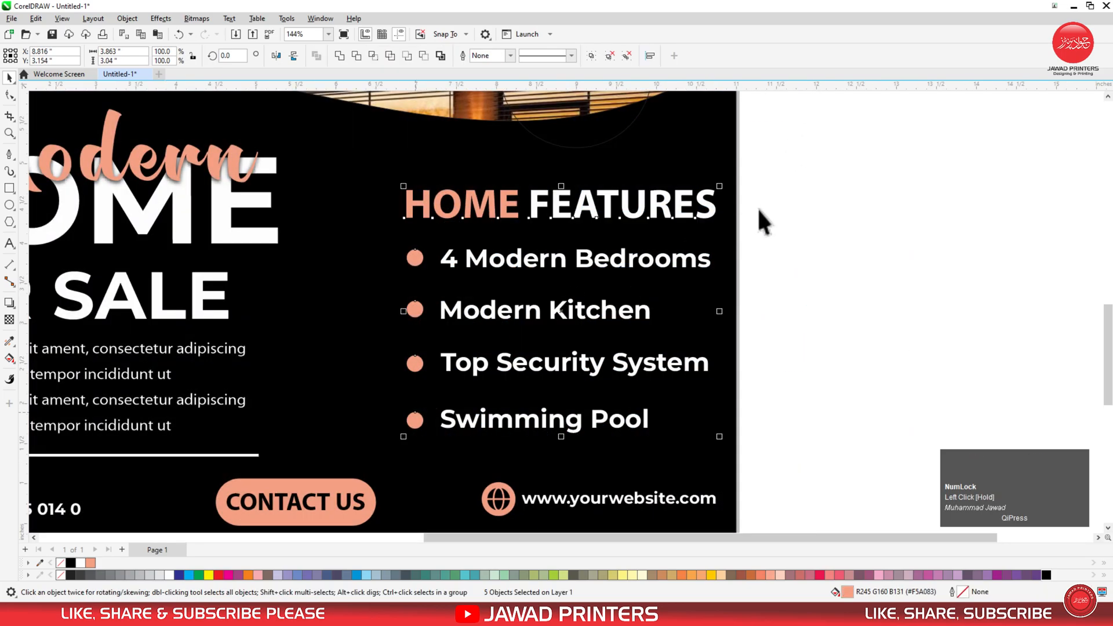
- Shift the circle above the "HOME FEATURES" heading slightly to the right
key(F2)
drag(842, 301, 285, 81)
click(603, 262)
drag(599, 271, 614, 270)
- Fill the circle salmon and give it a white outline 0.028 in wide
click(91, 565)
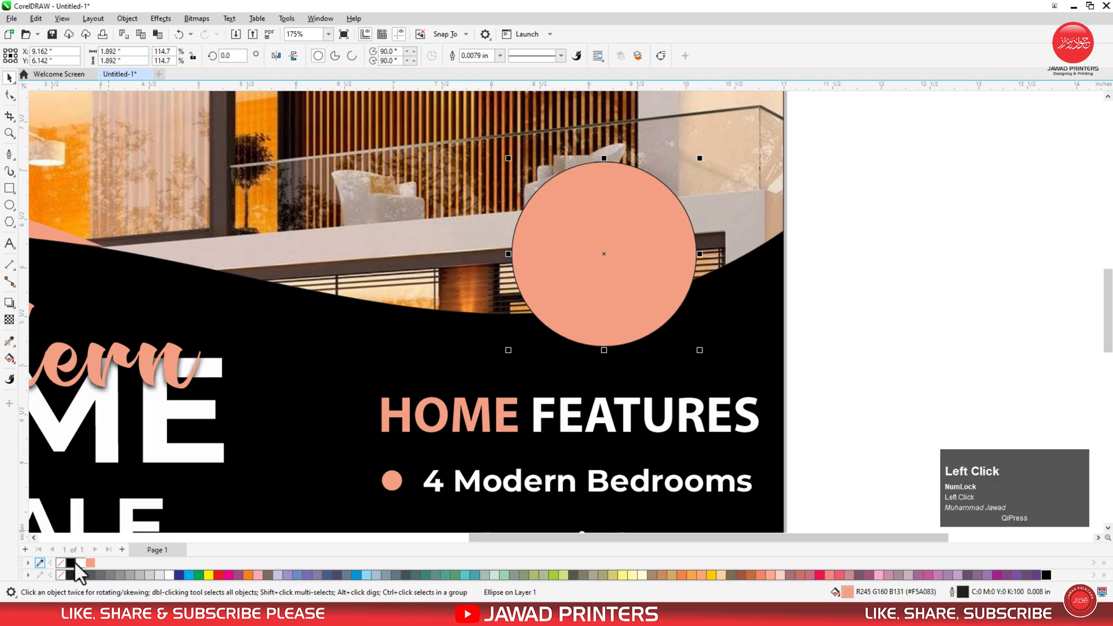
right_click(61, 562)
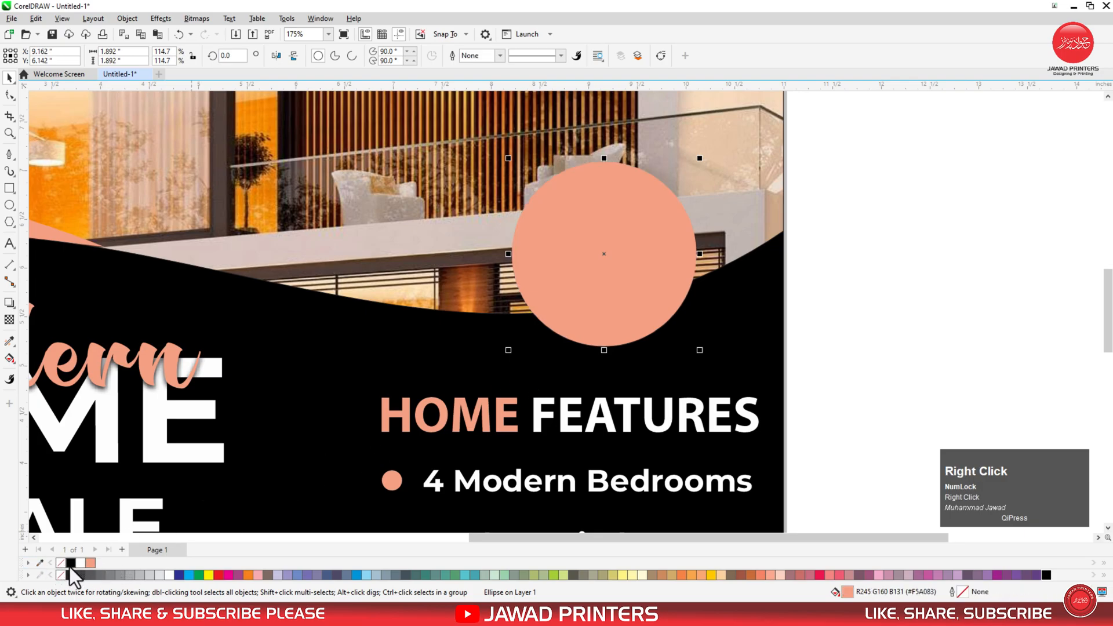
right_click(78, 563)
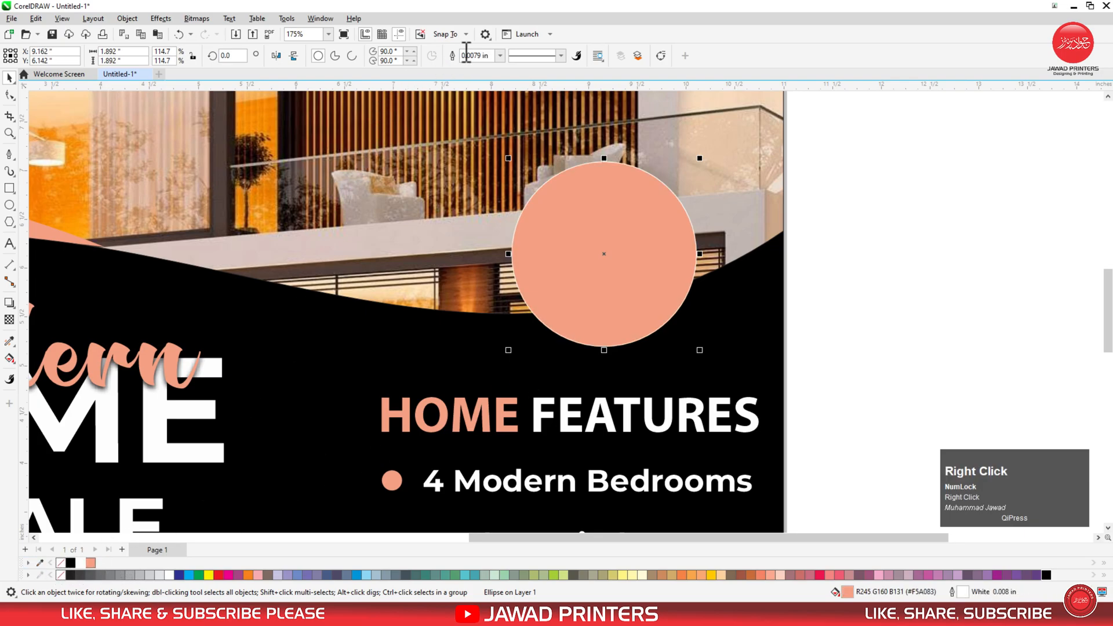
click(499, 55)
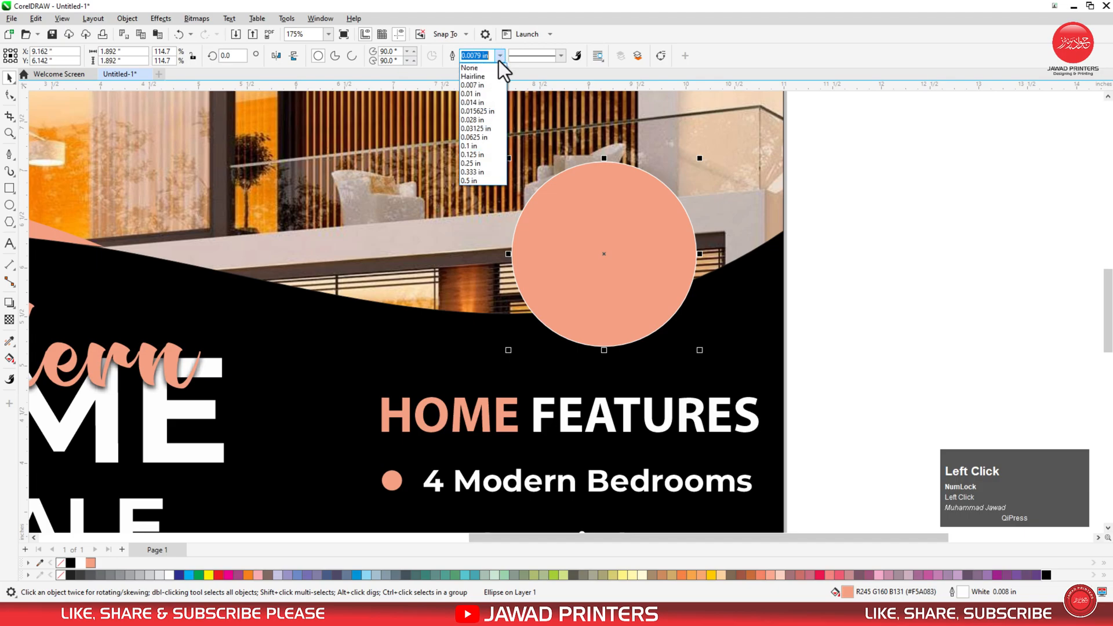
click(481, 120)
- Add the text "STARTED FROM AT" over the photo, beginning beside the salmon circle
click(10, 243)
click(326, 209)
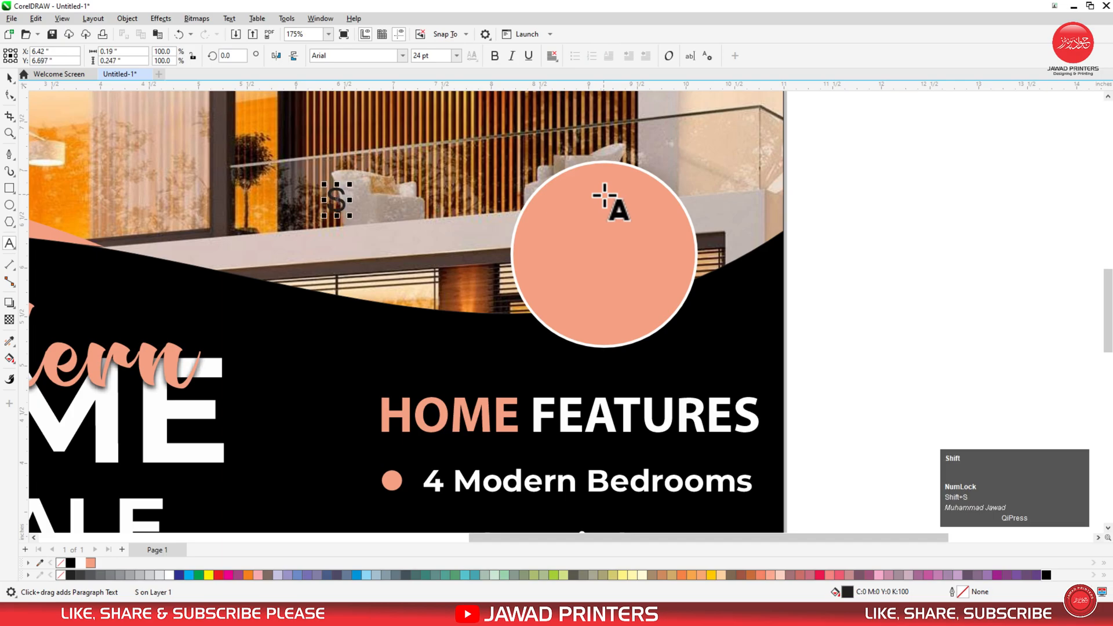
text(STARTED FROM)
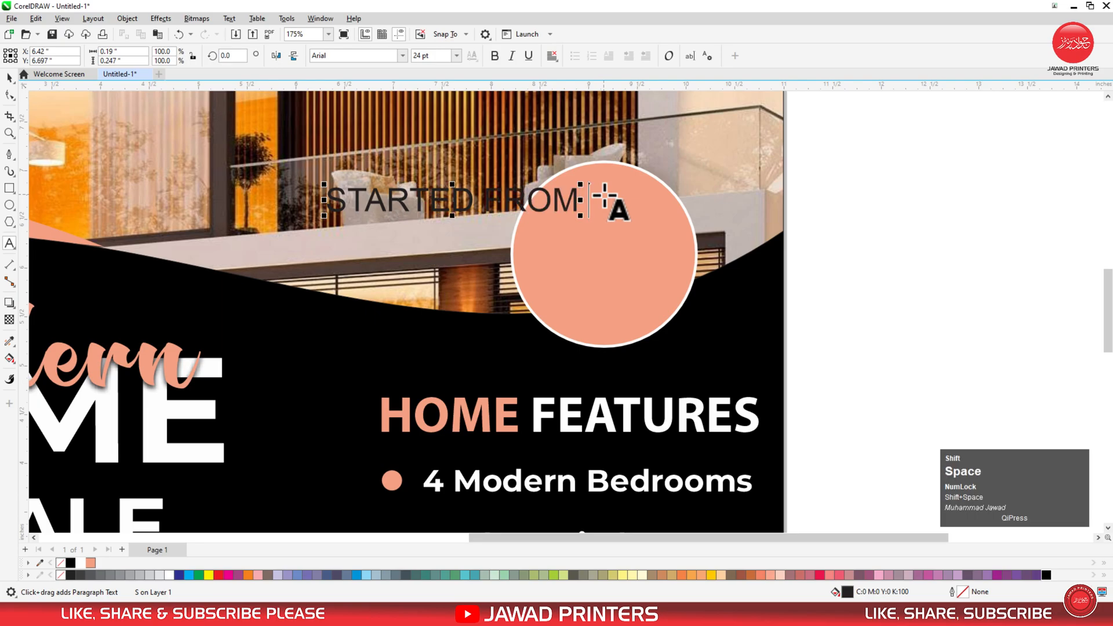
text( AT)
key(ctrl+space)
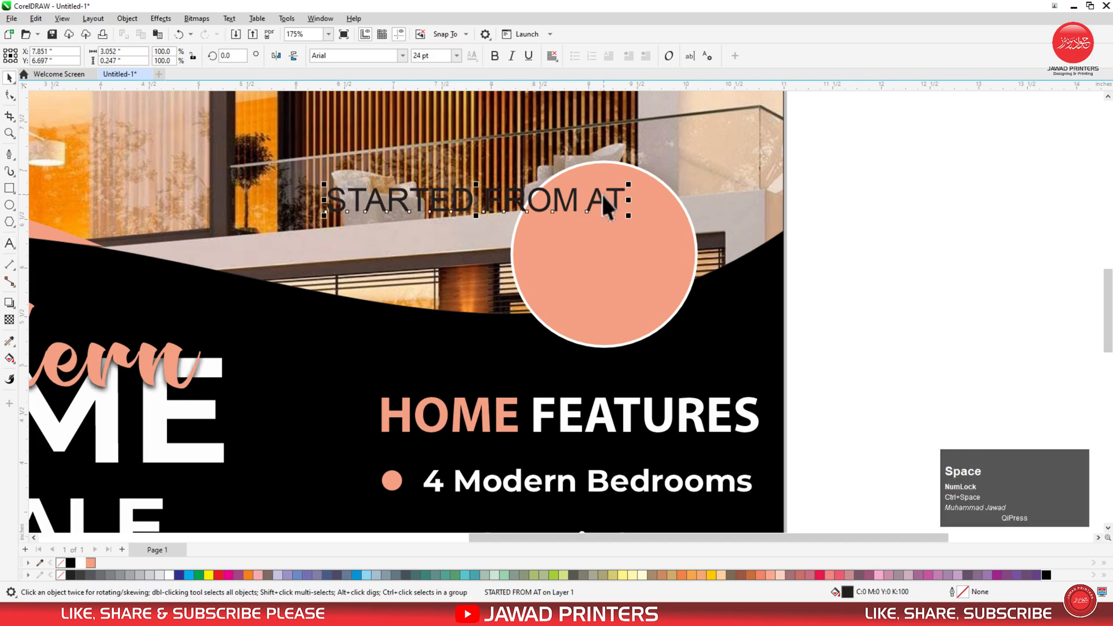
- Shrink the "STARTED FROM AT" text to about 1.34 inches wide and center it horizontally in the circle's upper part
drag(603, 197, 661, 232)
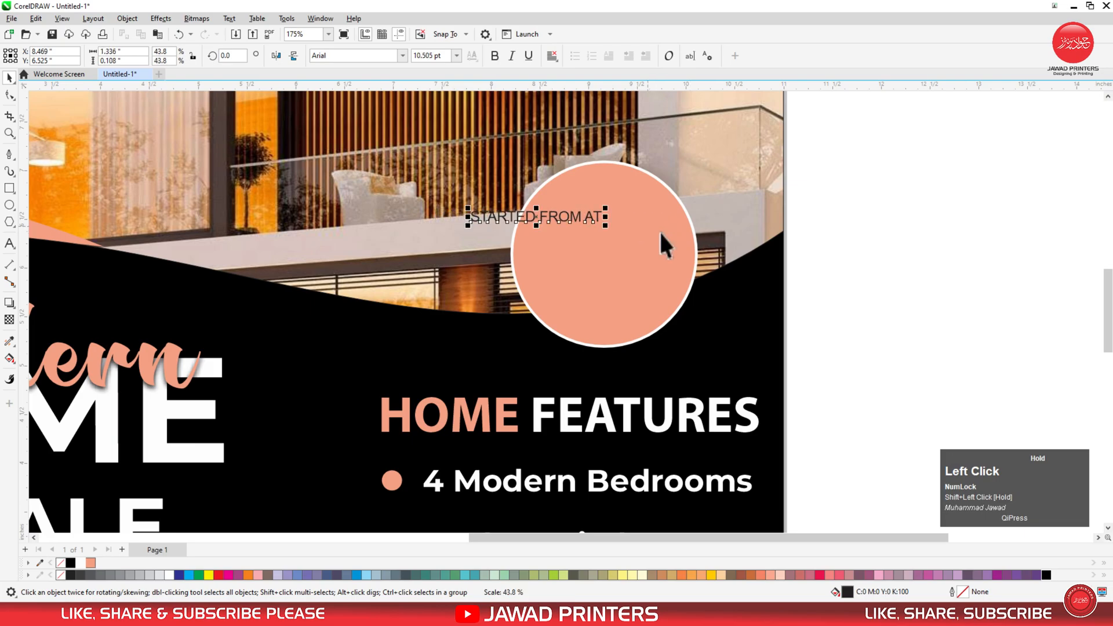
shift+click(666, 236)
key(c)
click(951, 251)
- Duplicate the "STARTED FROM AT" text directly below itself in the circle and replace the copy's wording with "$25"
drag(613, 217, 608, 255)
right_click(607, 255)
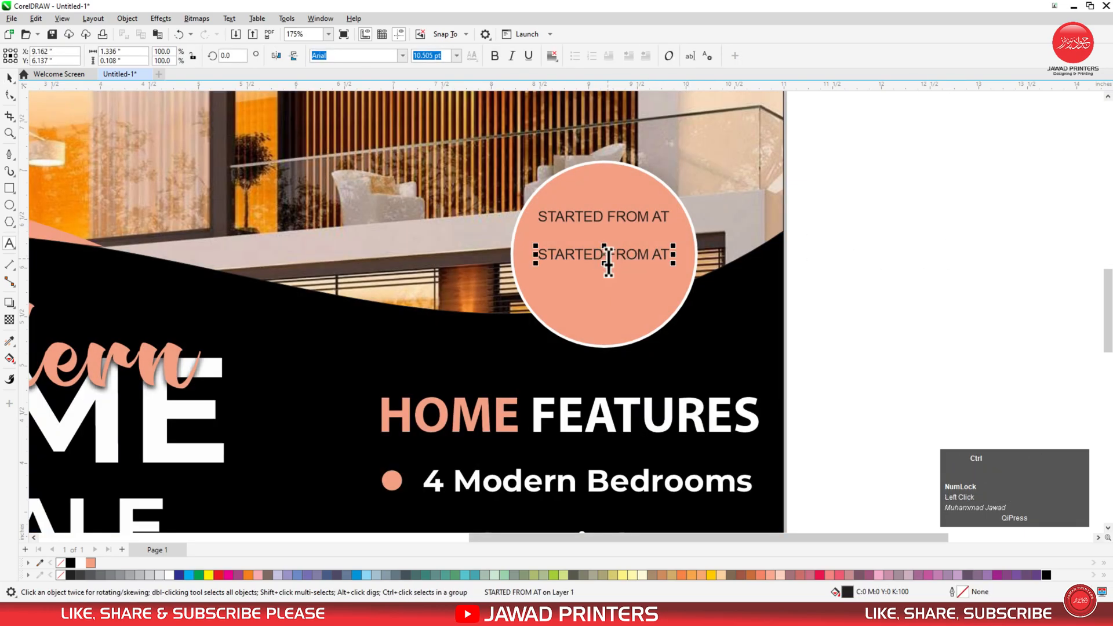
key(ctrl+a)
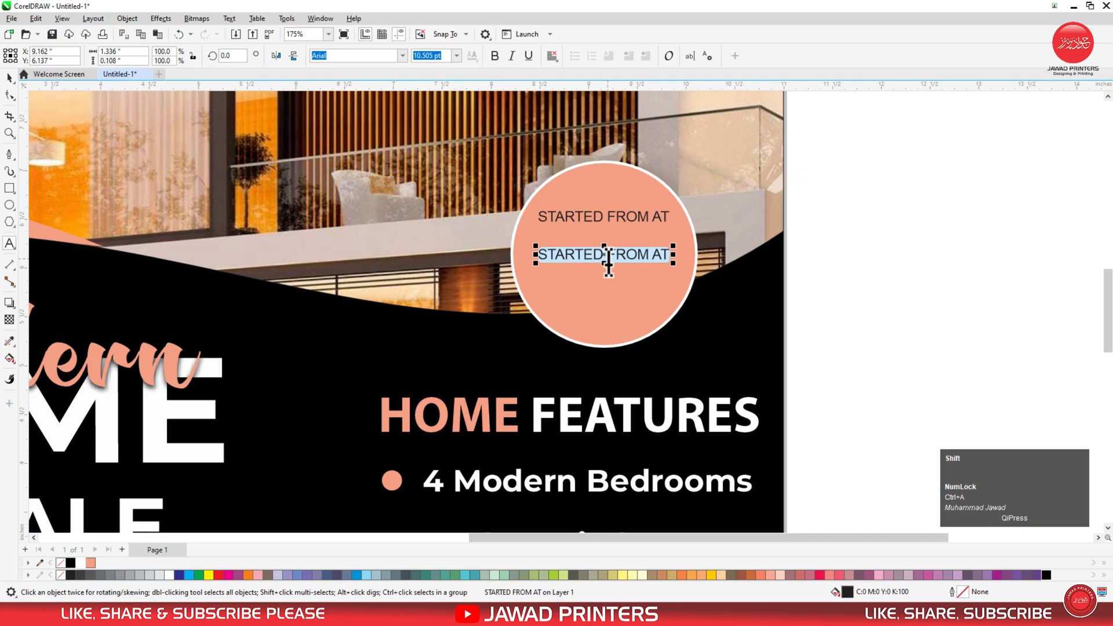
text($)
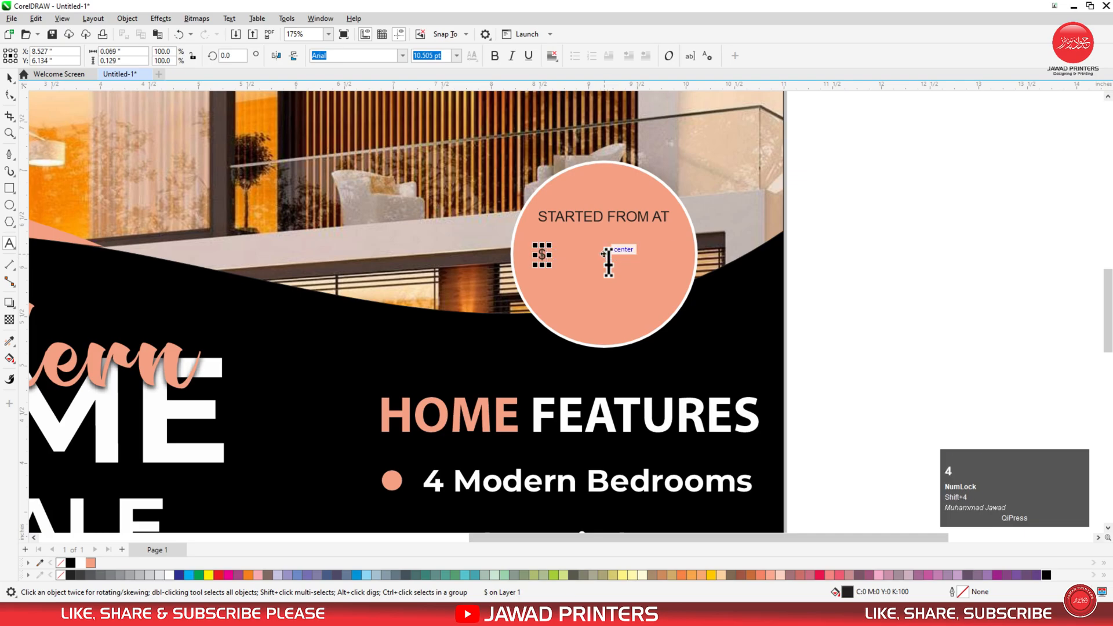
text(25)
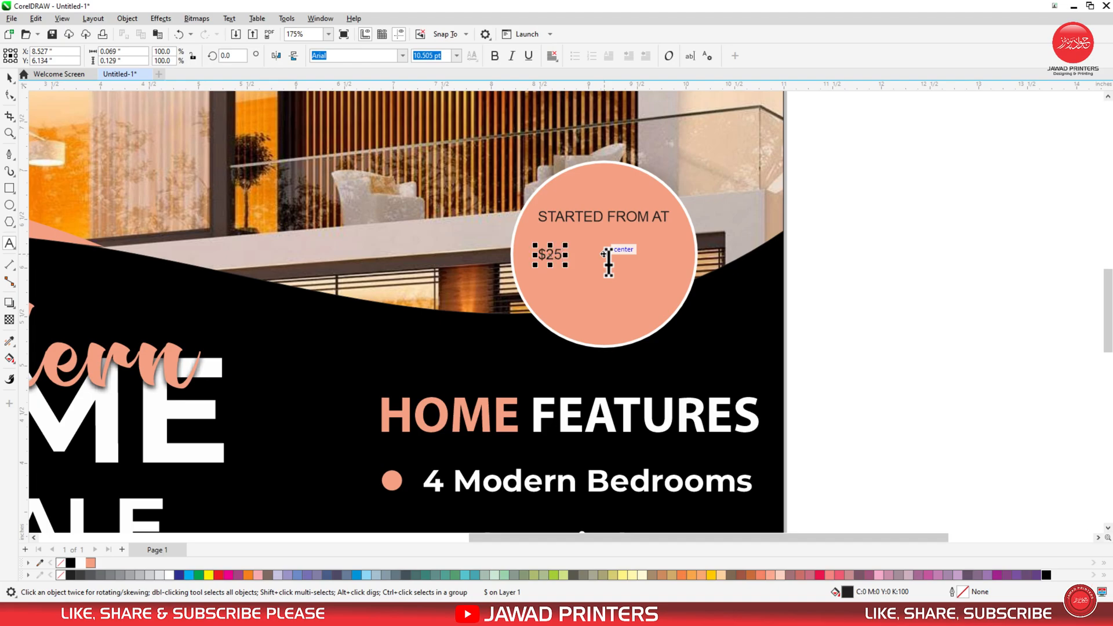
- Make the "$25" text bold, enlarge it to about 48.5 pt and center it horizontally in the circle
key(ctrl+space)
click(494, 54)
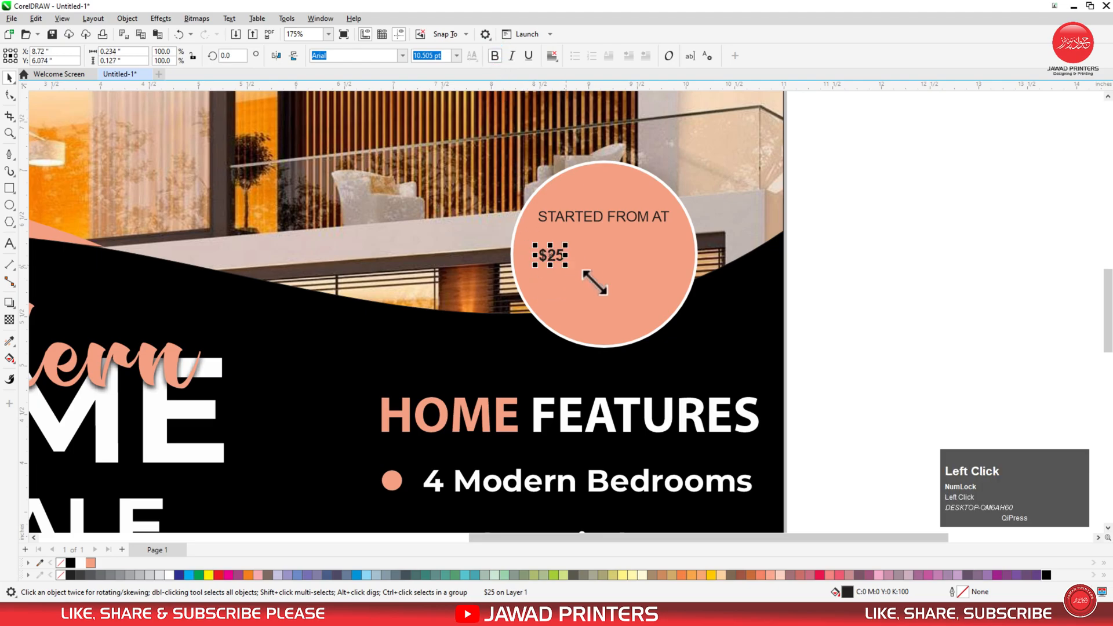
drag(594, 282, 676, 311)
shift+click(677, 265)
key(c)
click(864, 249)
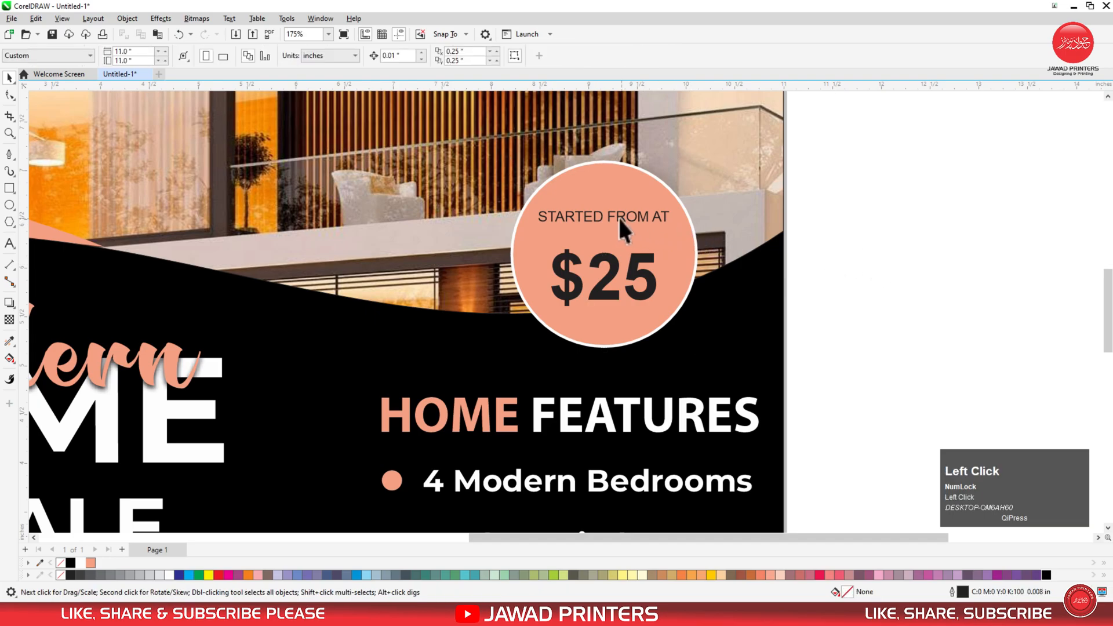
- Move "STARTED FROM AT" down close above "$25" and center both texts horizontally in the circle
drag(612, 216, 608, 234)
shift+click(616, 267)
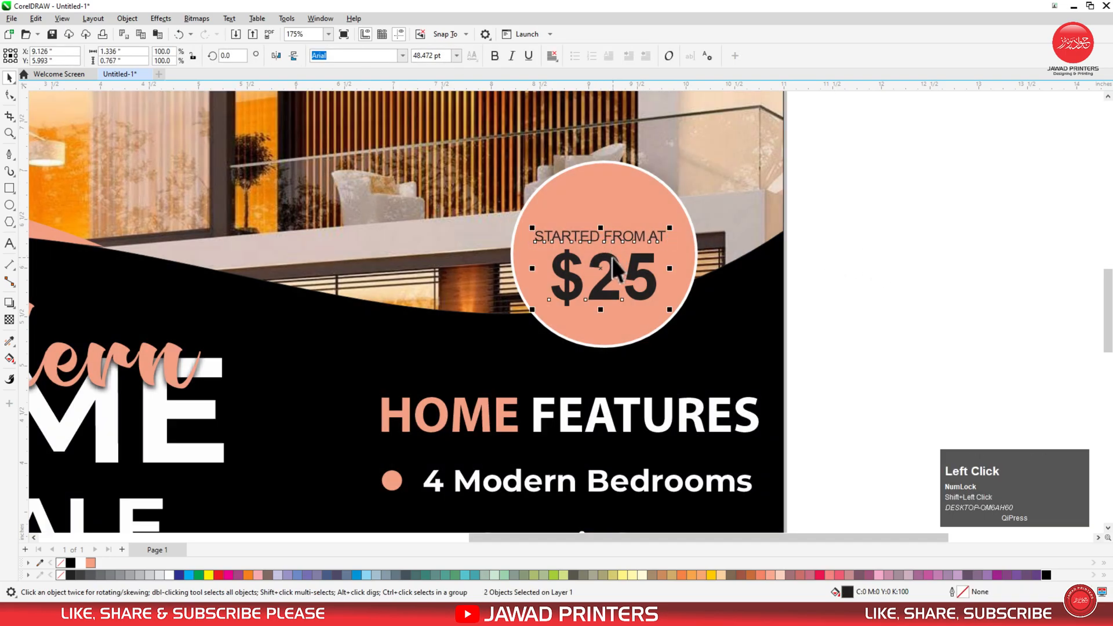
shift+click(616, 328)
key(c)
- Group the "STARTED FROM AT" and "$25" texts and center the group horizontally and vertically in the circle
drag(880, 207, 442, 325)
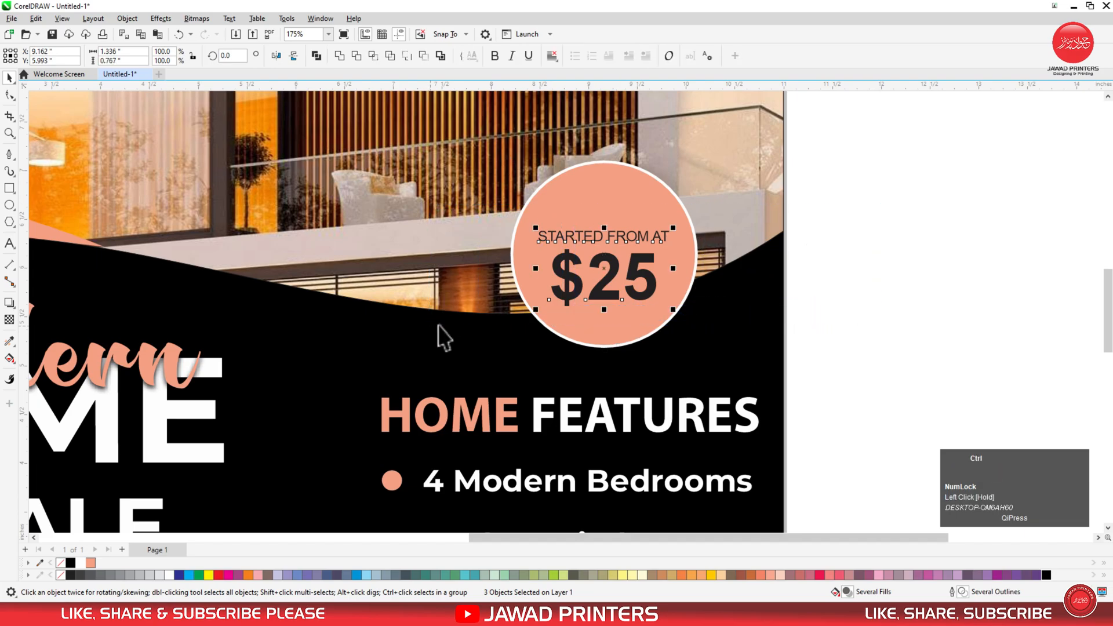
key(ctrl+g)
shift+click(594, 321)
key(c)
key(e)
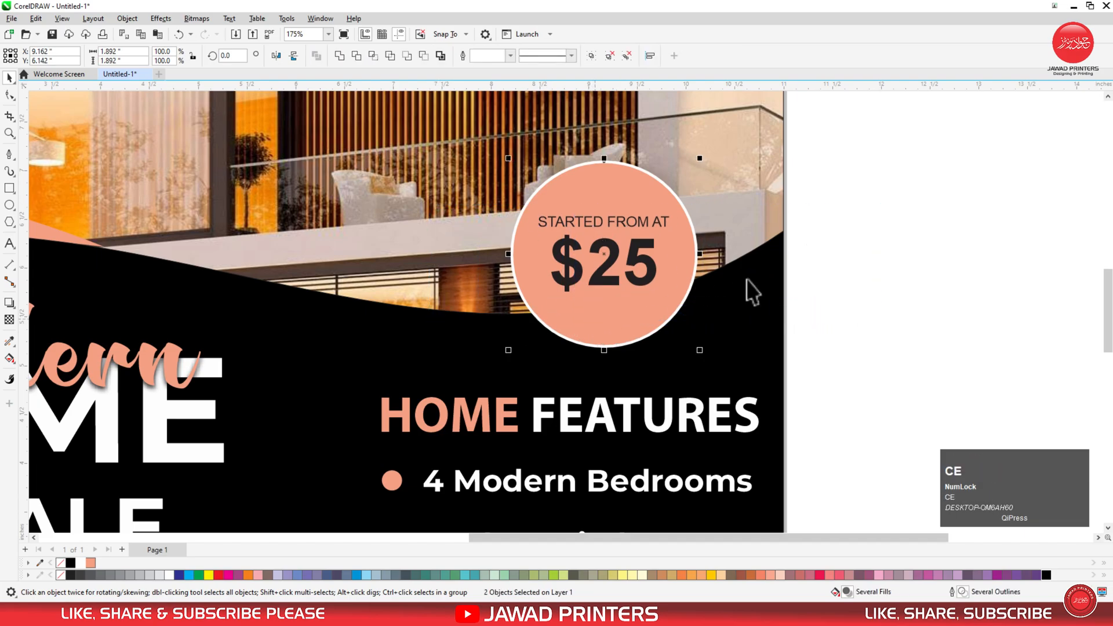
- Shrink the salmon circle to about 1.71 inches wide and shift it slightly down together with its text group
click(882, 236)
click(678, 316)
drag(700, 350, 686, 346)
shift+click(642, 260)
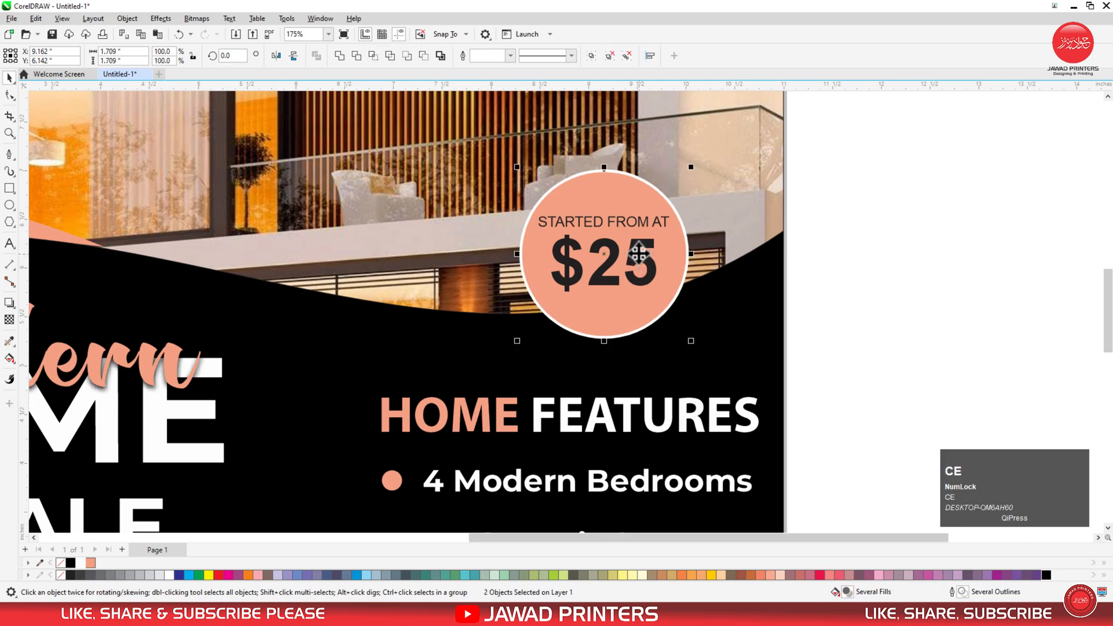
drag(638, 253, 640, 263)
- Deselect everything and review the whole advertisement in a full-screen preview
key(F3)
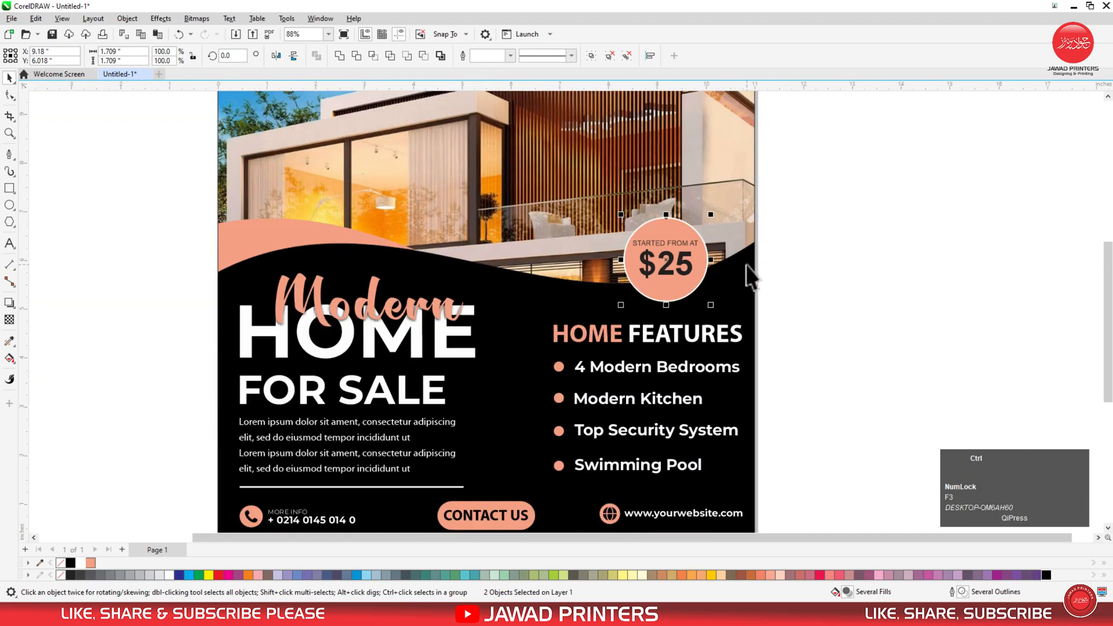
click(802, 293)
key(F3)
click(756, 244)
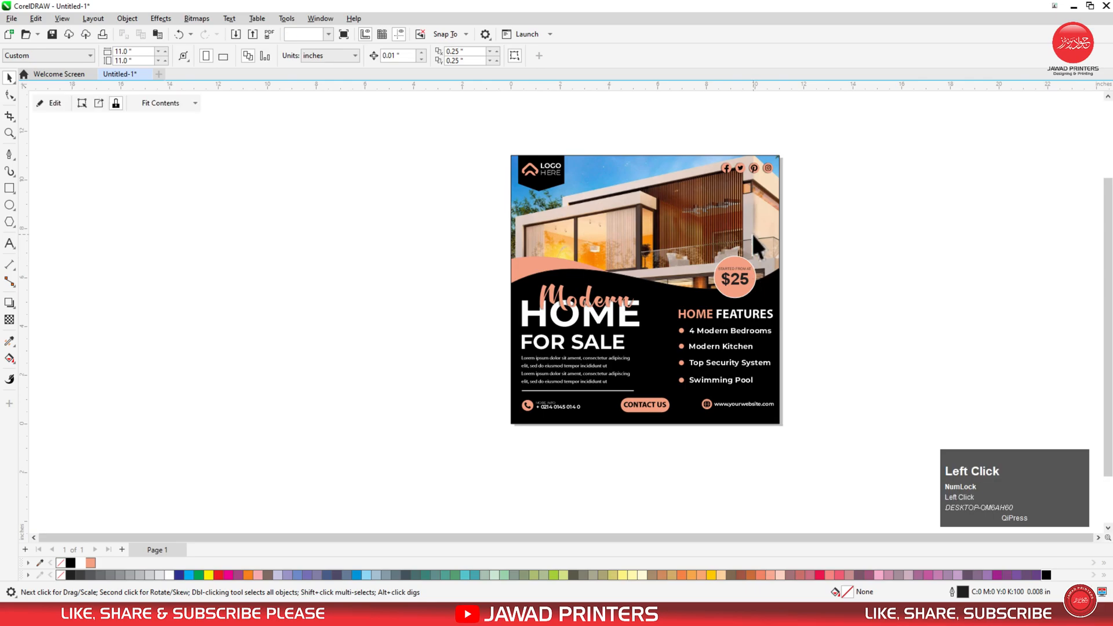
key(shift+F2)
right_click(822, 172)
click(844, 176)
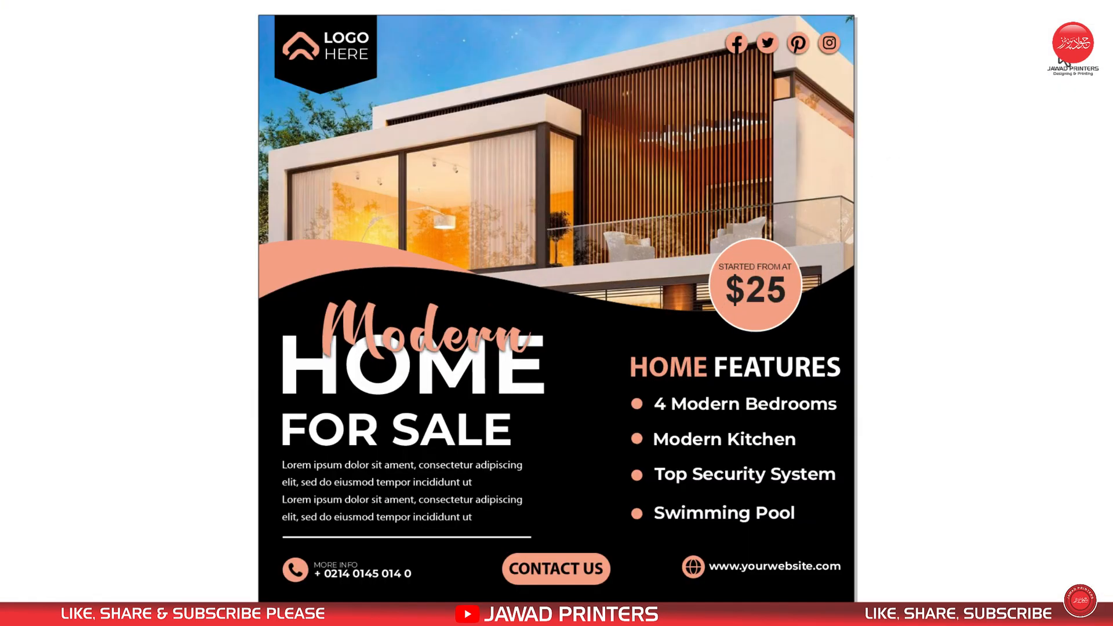